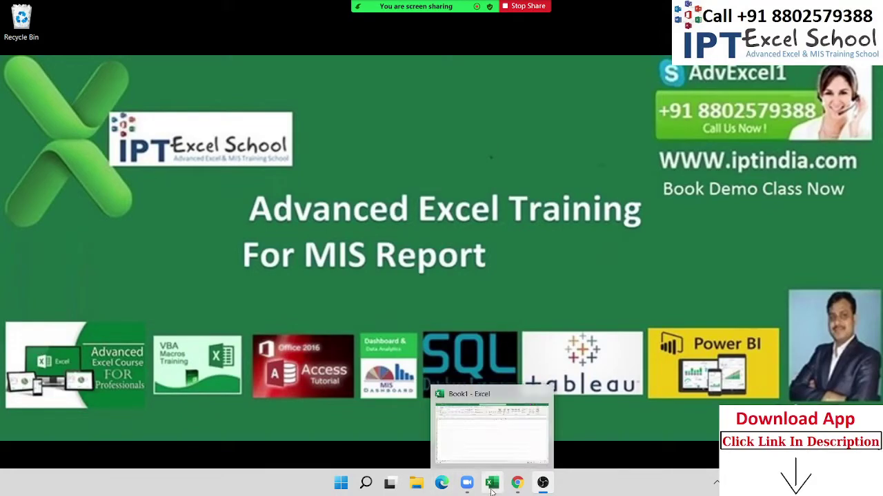
Step: Paste the contact-form picture into Book1
click(494, 428)
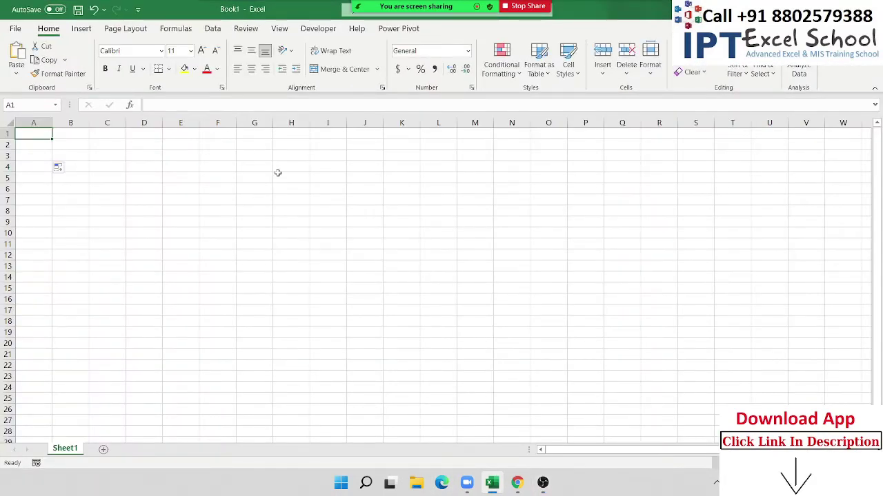
key(ctrl+v)
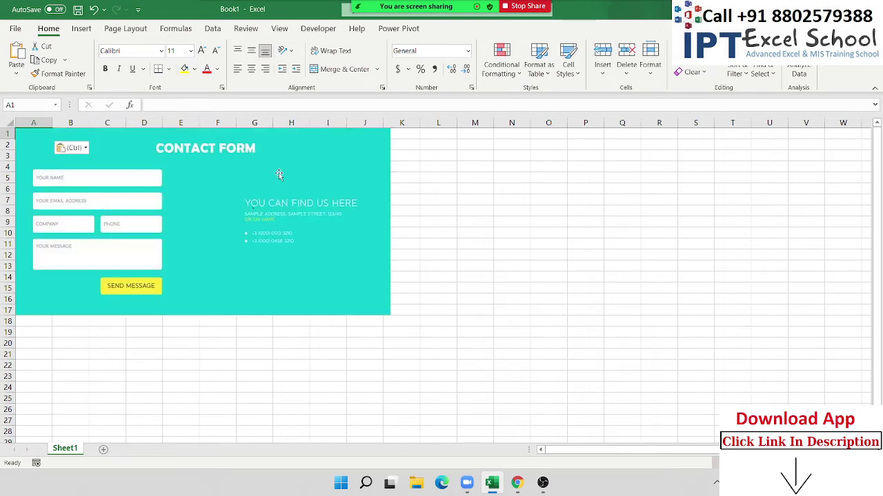
click(357, 213)
Step: Move the contact-form picture right and down, and enlarge it with a corner handle
drag(307, 210, 766, 205)
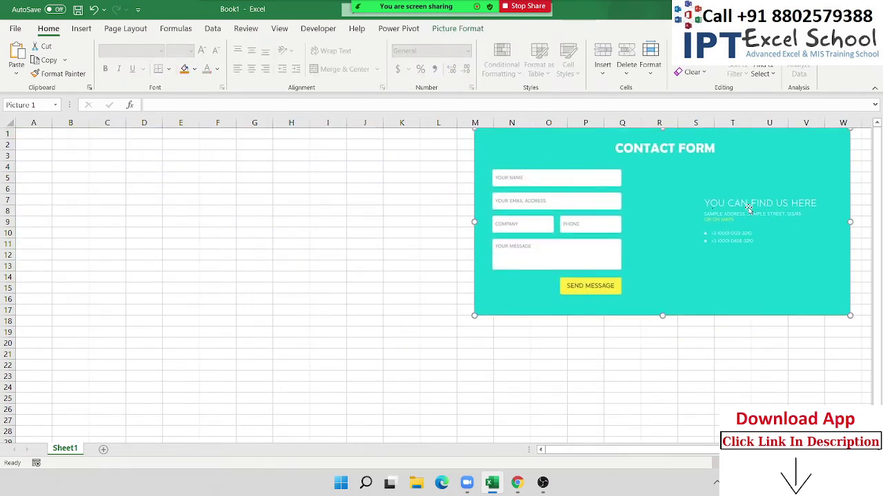
drag(730, 233, 734, 301)
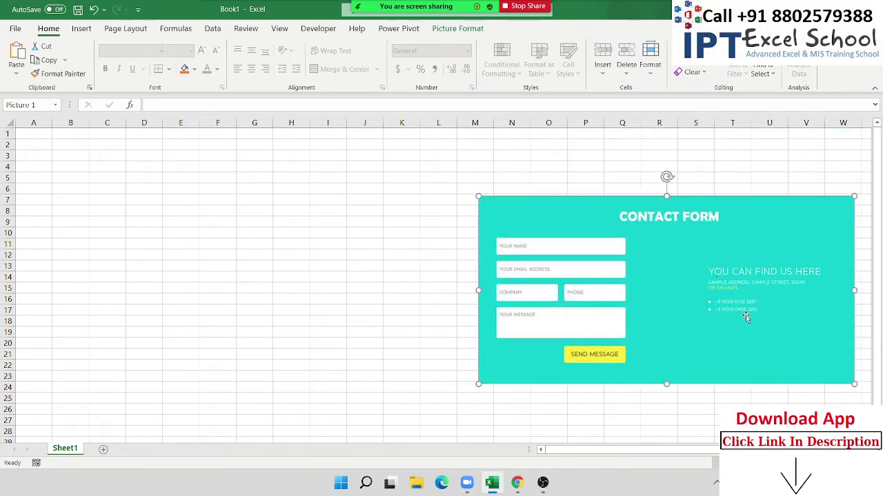
drag(855, 384, 865, 417)
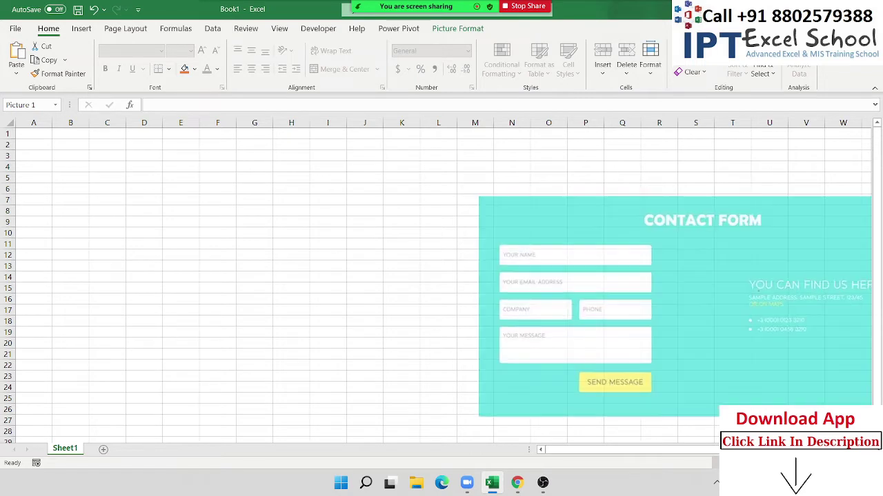
drag(698, 277, 677, 289)
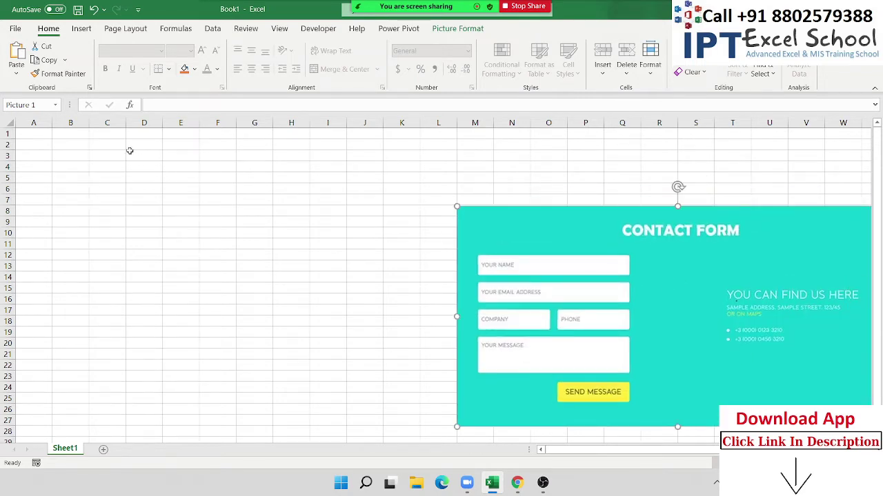
mouse_move(34, 133)
mouse_down()
mouse_move(524, 137)
mouse_move(622, 148)
mouse_move(575, 141)
mouse_move(584, 145)
mouse_up()
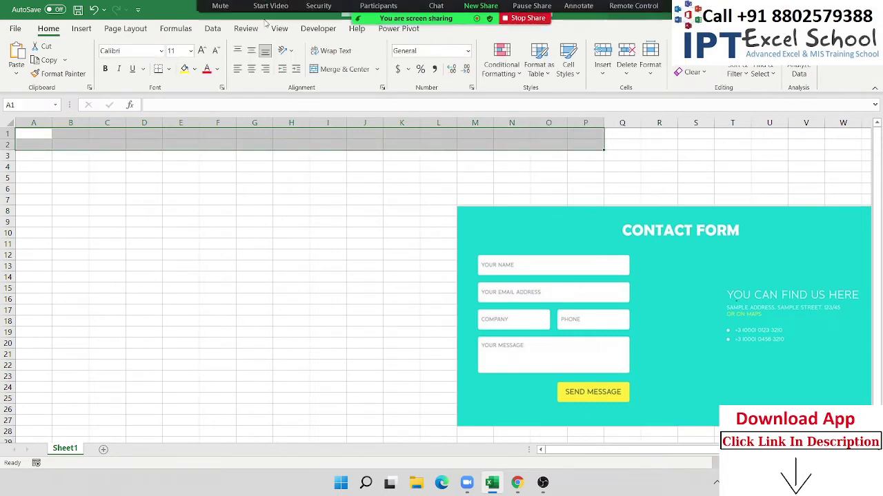
Step: Merge and centre A1:P3 and enter the title CONTACT FORM
key(shift+Down)
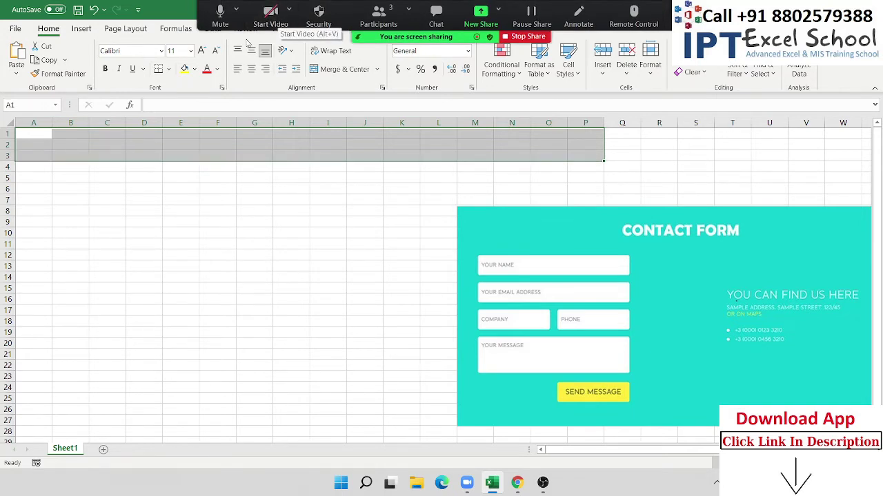
click(360, 71)
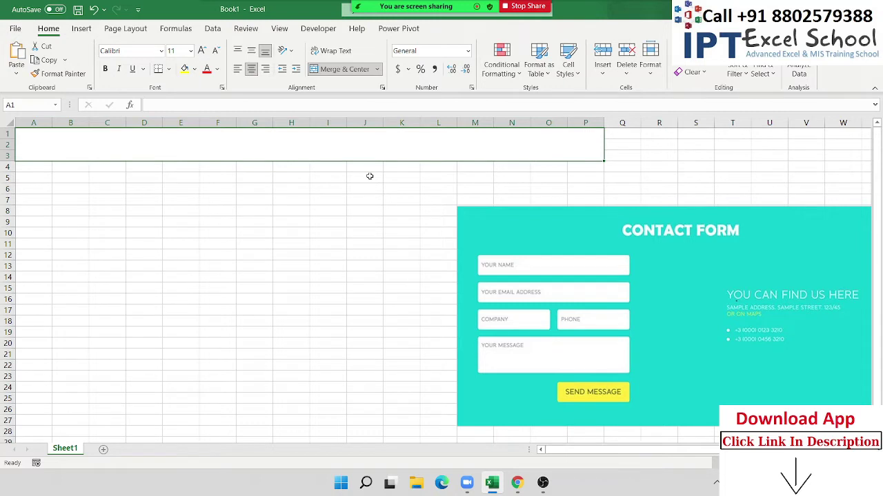
text(CO)
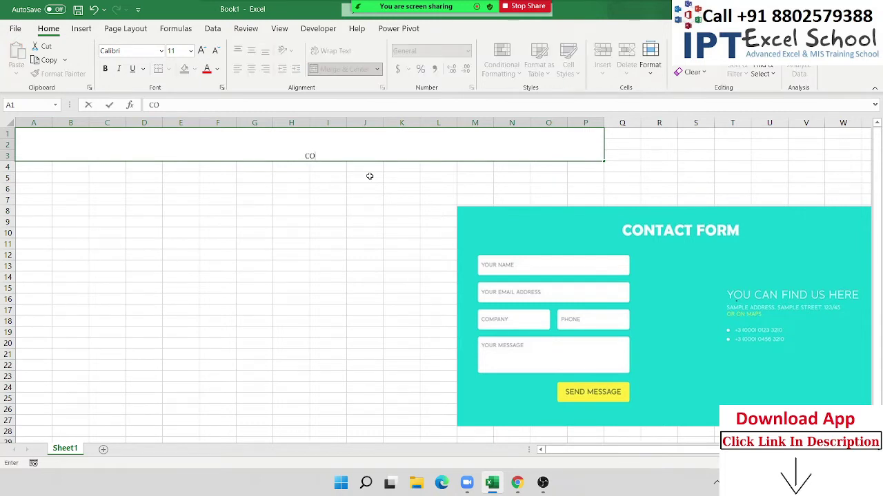
text(NT)
text(ACT )
text(FORM)
key(Return)
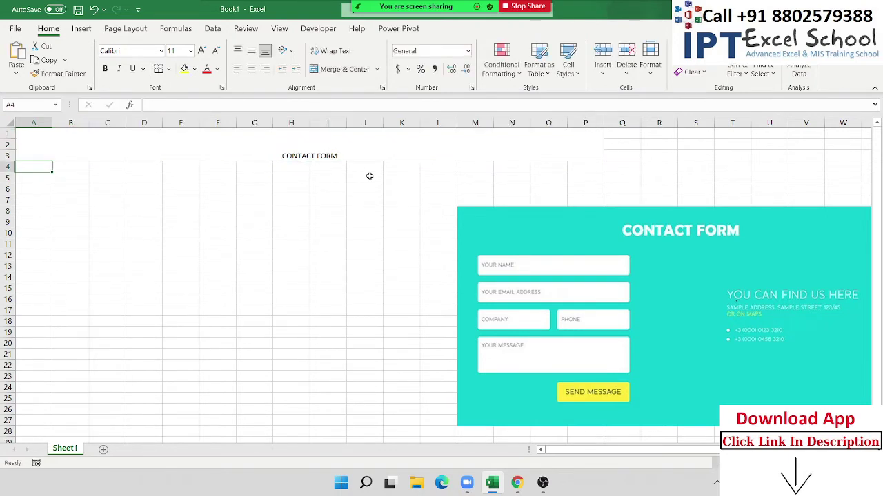
click(377, 153)
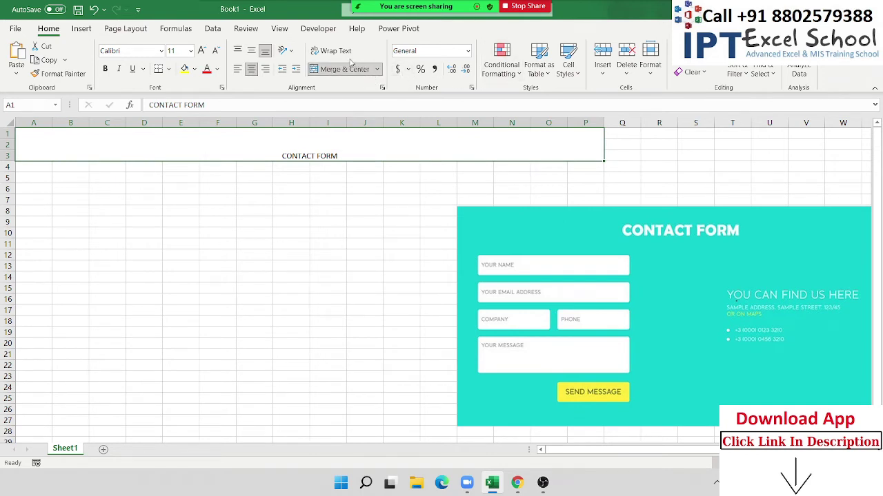
Step: Increase the CONTACT FORM title's font size to 28
click(204, 53)
click(203, 52)
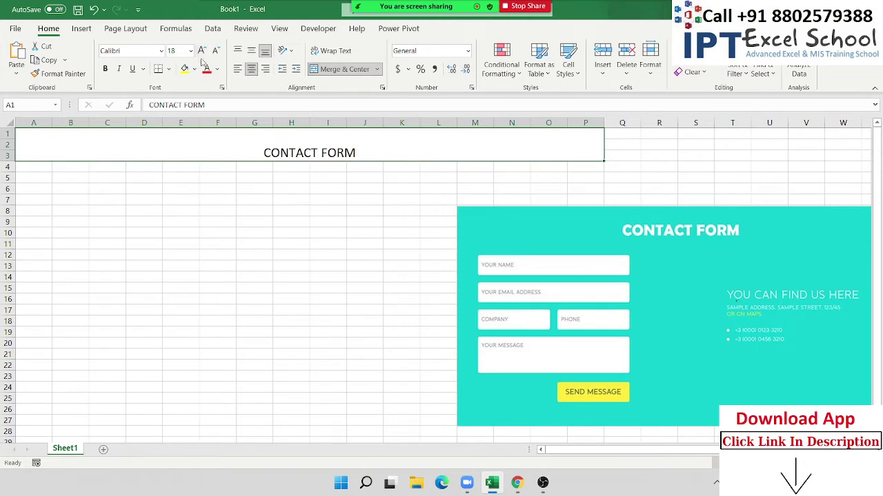
click(202, 52)
click(201, 51)
click(201, 51)
click(200, 51)
click(201, 51)
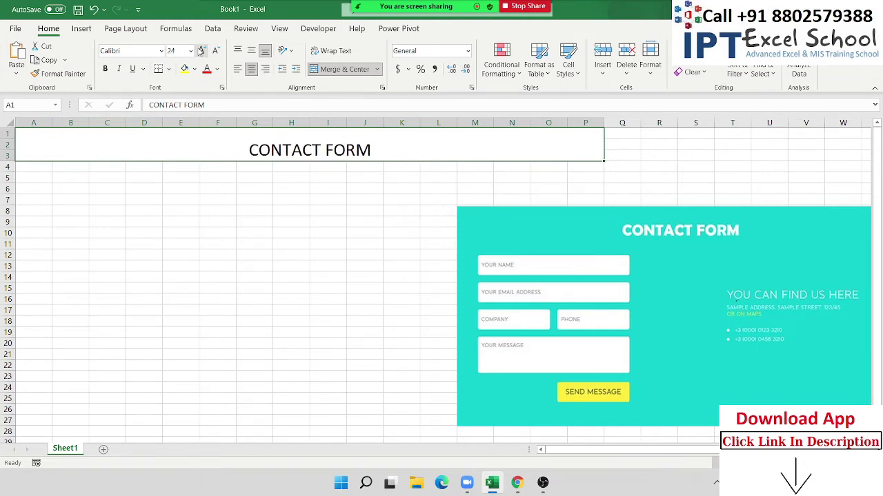
click(201, 52)
click(201, 51)
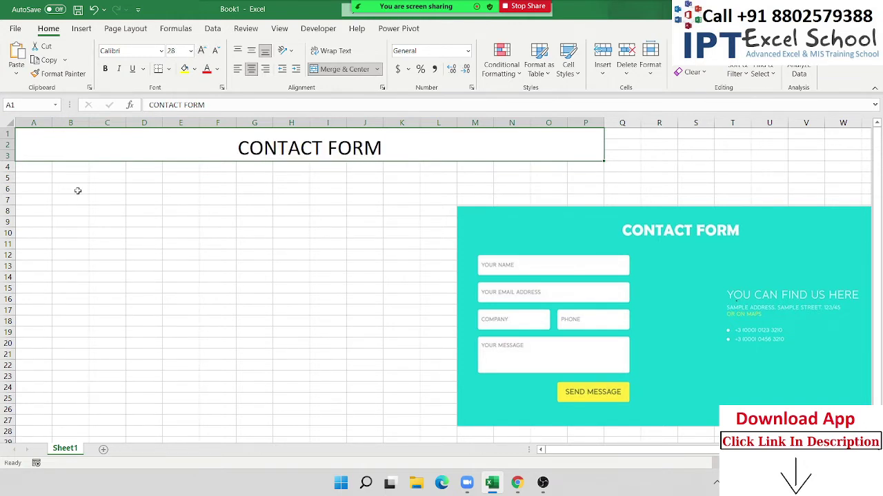
drag(74, 179, 199, 180)
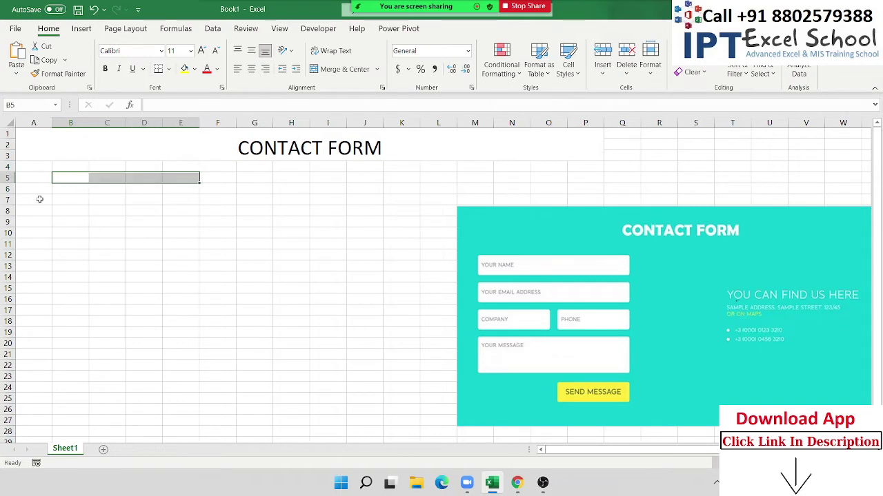
Step: Widen column B and make row 5 taller for the name field
key(Down)
key(Down)
key(Down)
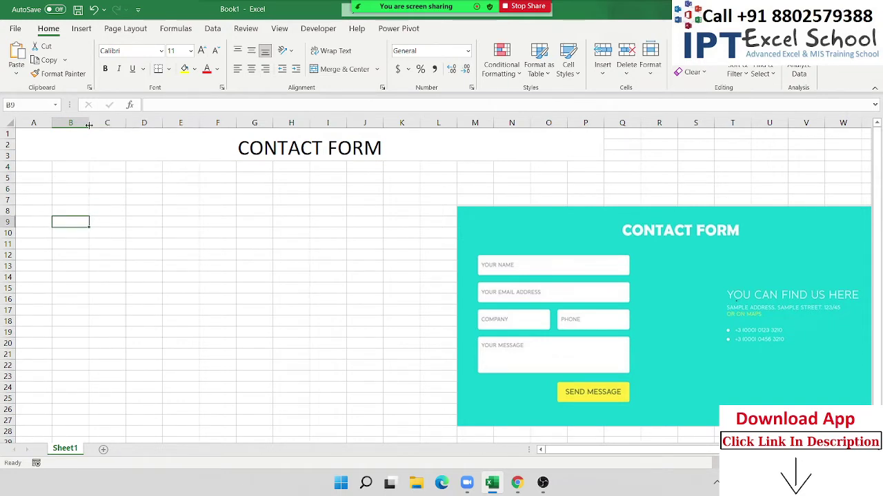
drag(89, 125, 229, 142)
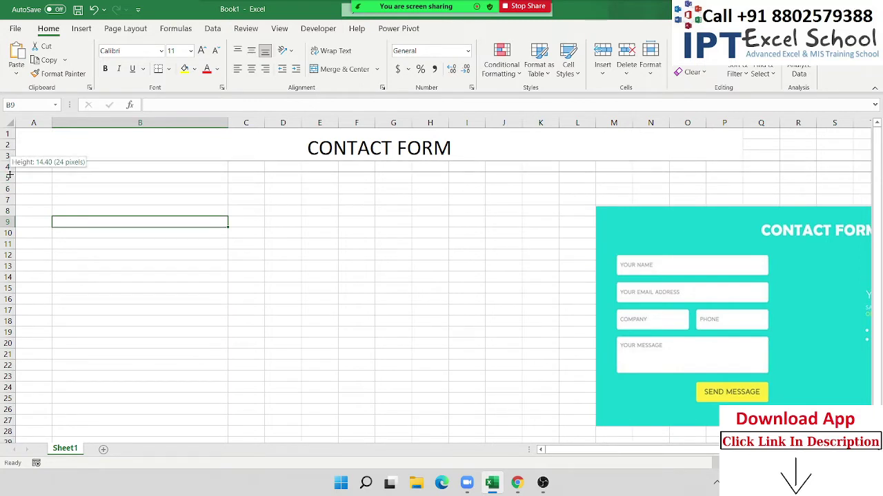
drag(10, 175, 9, 198)
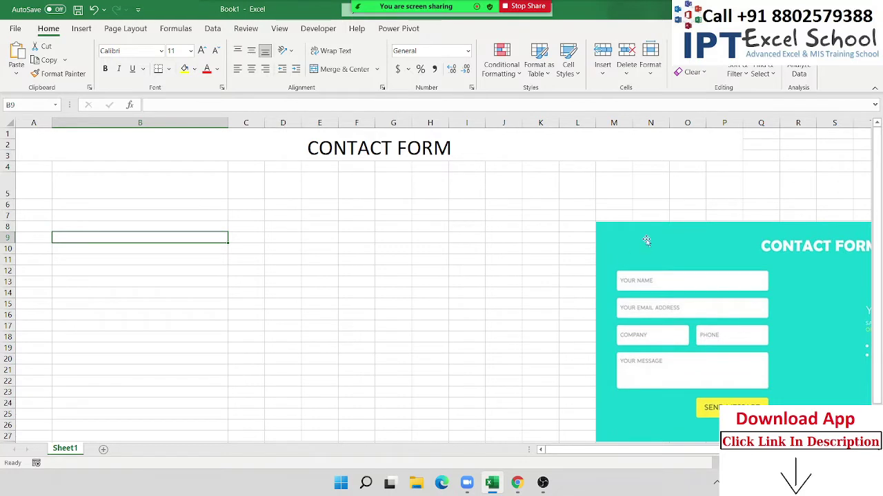
Step: Move the contact-form picture left and up, then select the form area
drag(646, 240, 468, 216)
click(147, 190)
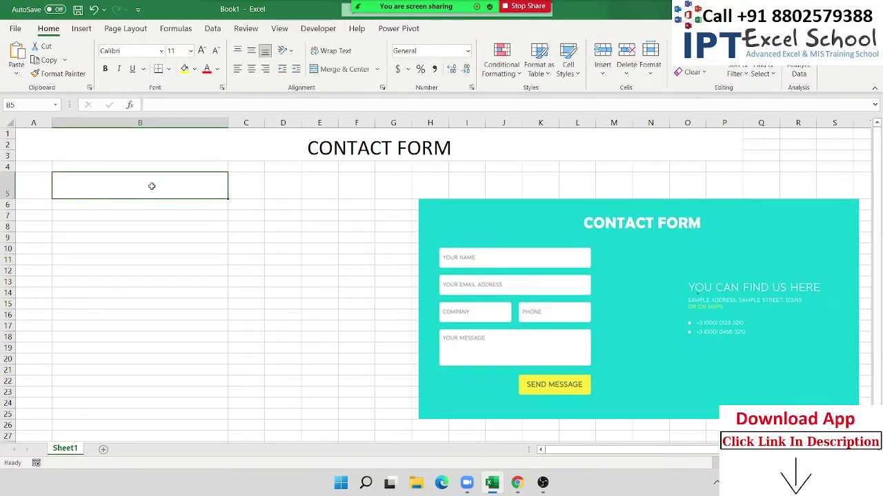
drag(41, 138, 35, 418)
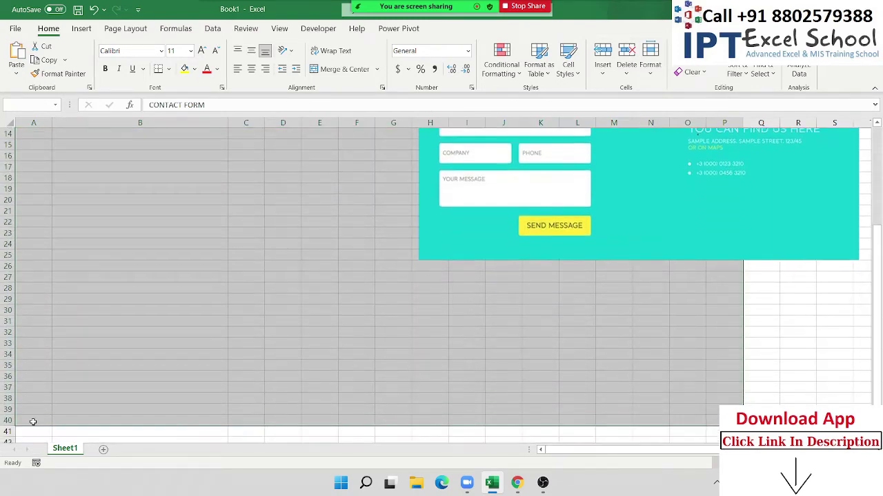
Step: Fill the form area across columns A–P with Blue, Accent 5, Lighter 80%
scroll(103, 276, up, 4)
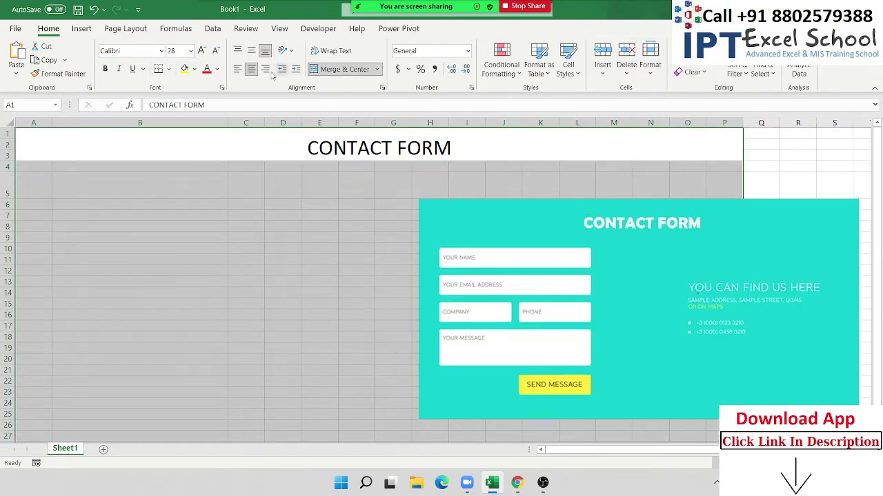
click(195, 69)
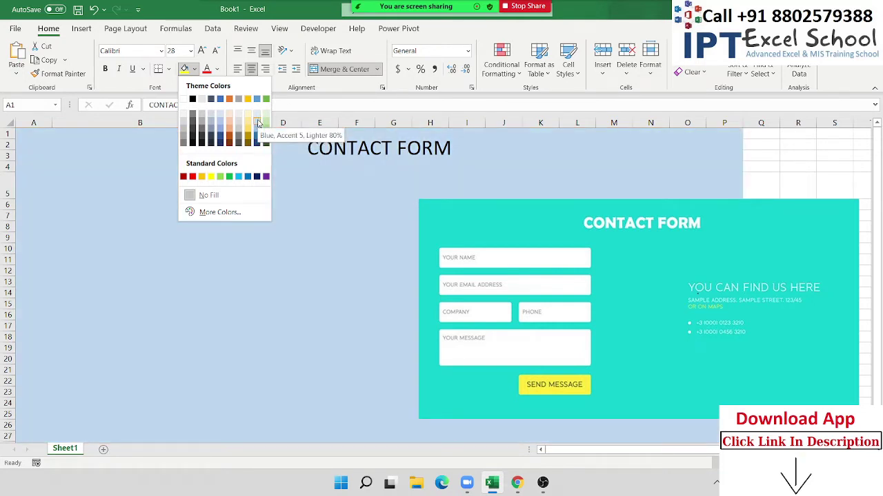
click(259, 123)
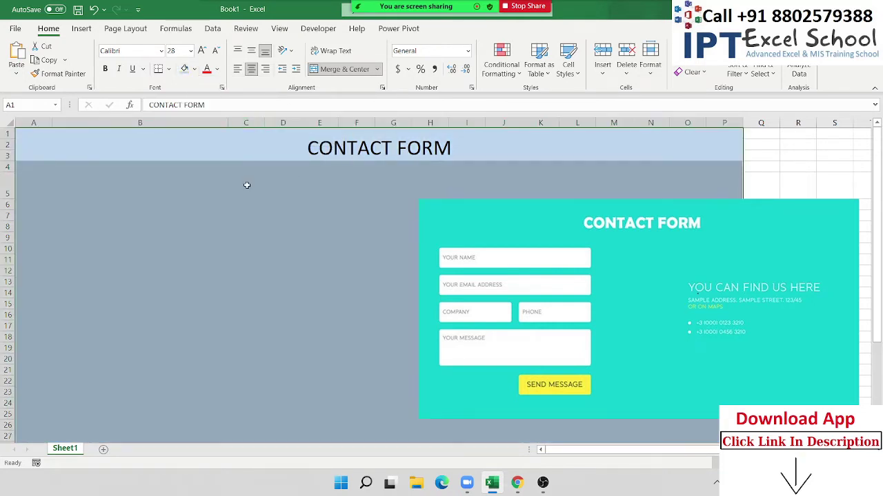
click(246, 185)
drag(480, 219, 500, 214)
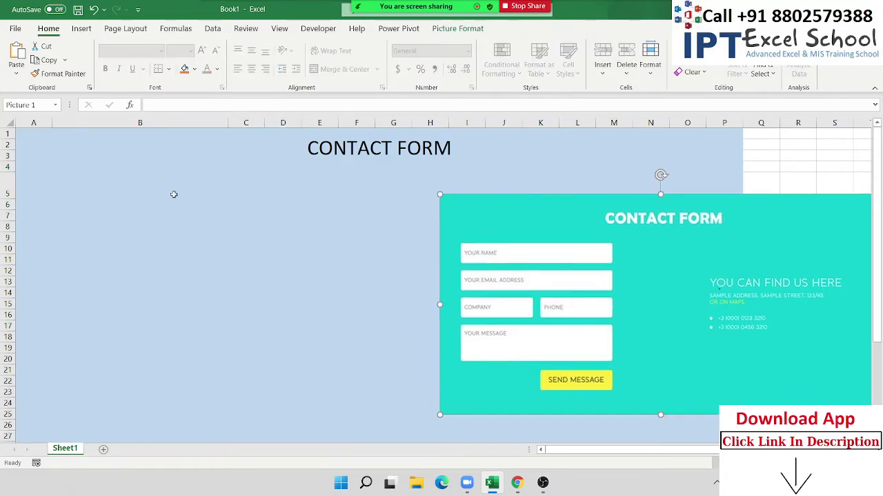
click(61, 188)
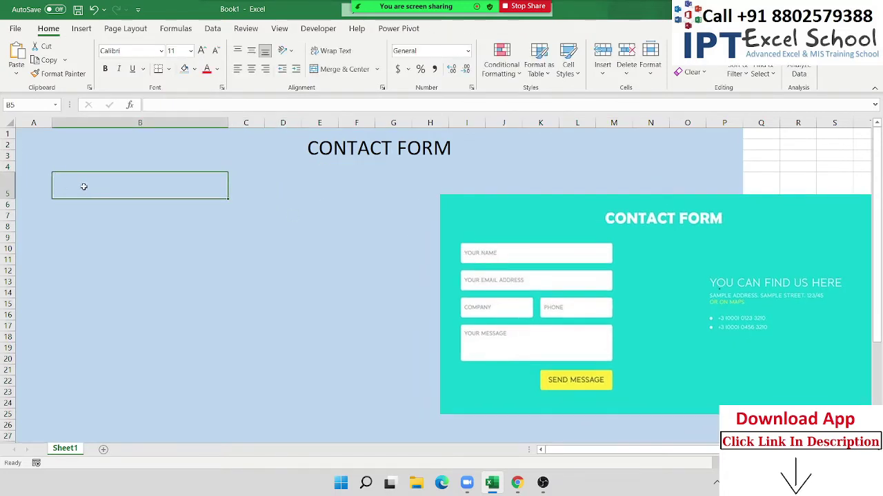
Step: Give cell B5 a white Outline border through Format Cells > Border
right_click(86, 186)
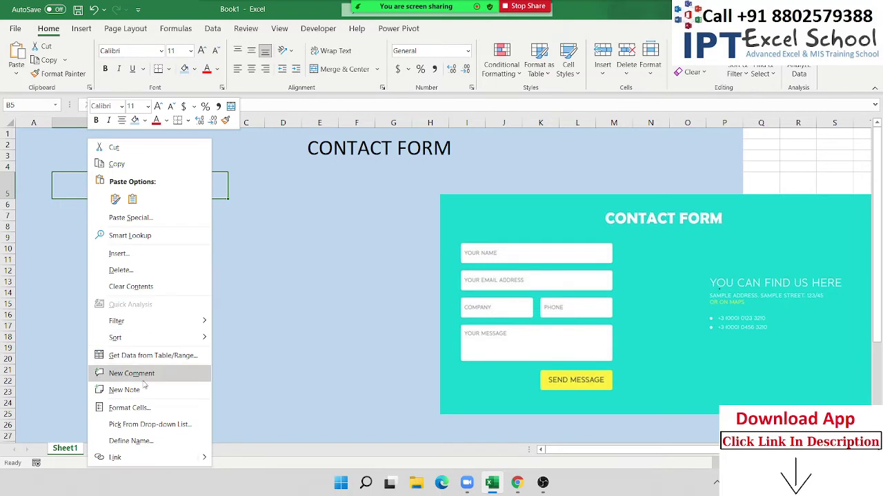
click(131, 408)
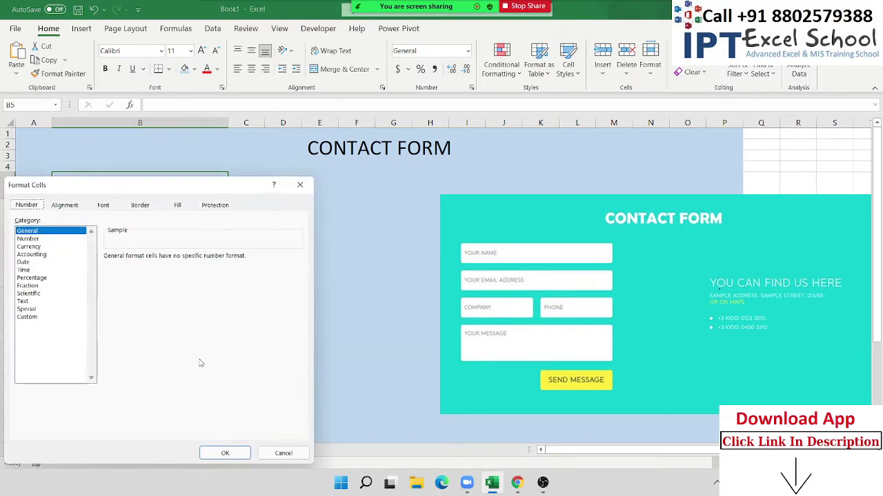
click(135, 206)
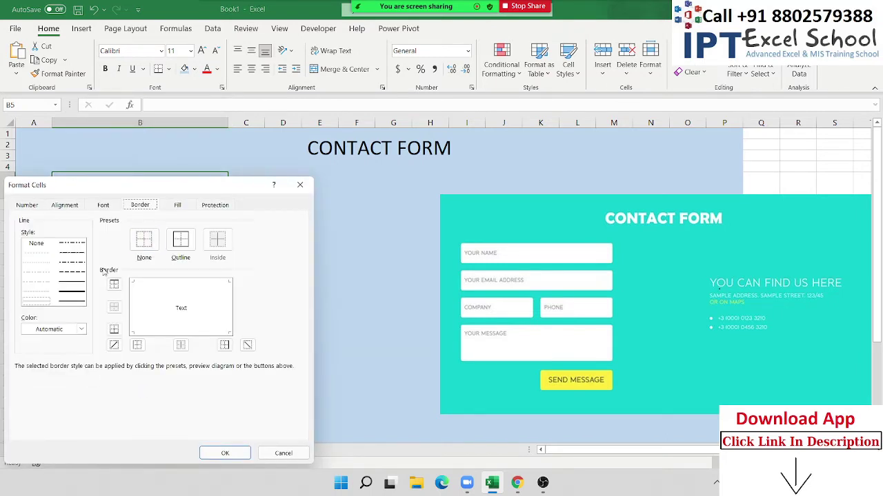
click(73, 331)
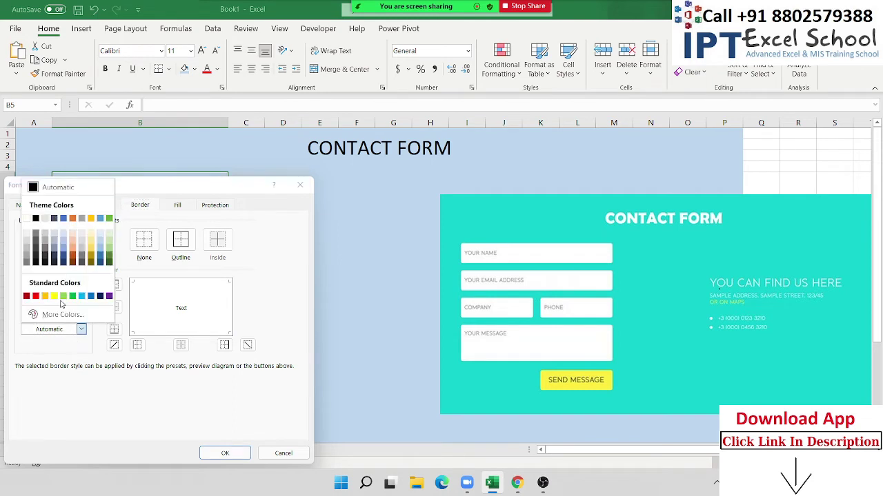
click(35, 220)
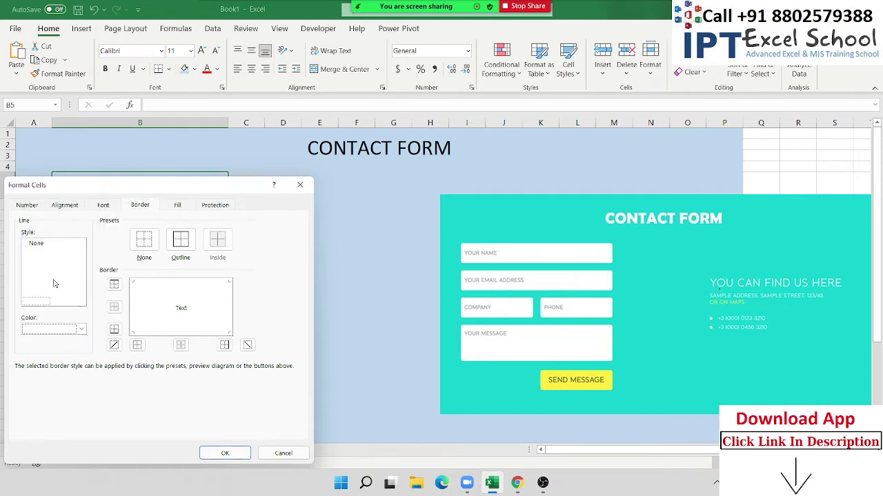
click(58, 329)
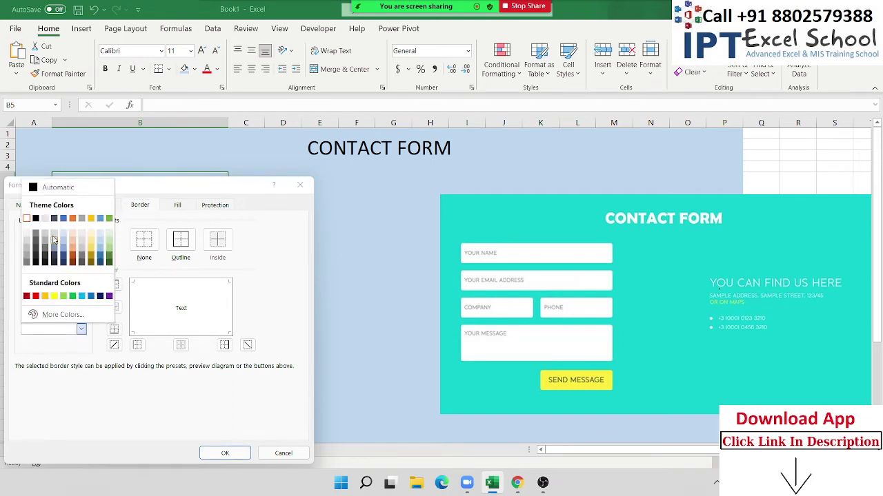
click(55, 187)
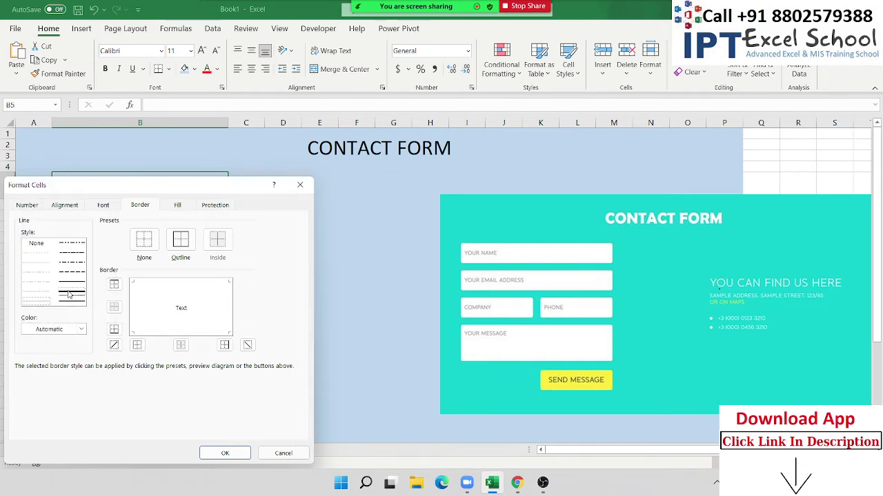
click(43, 330)
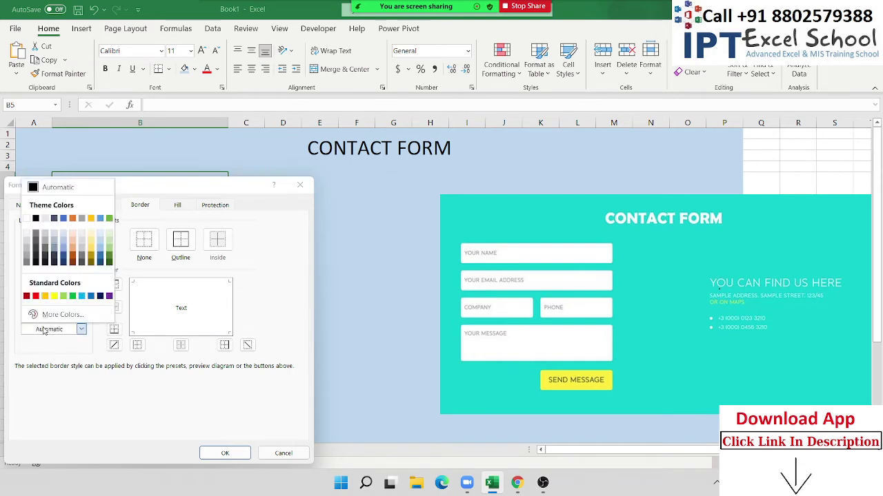
click(26, 218)
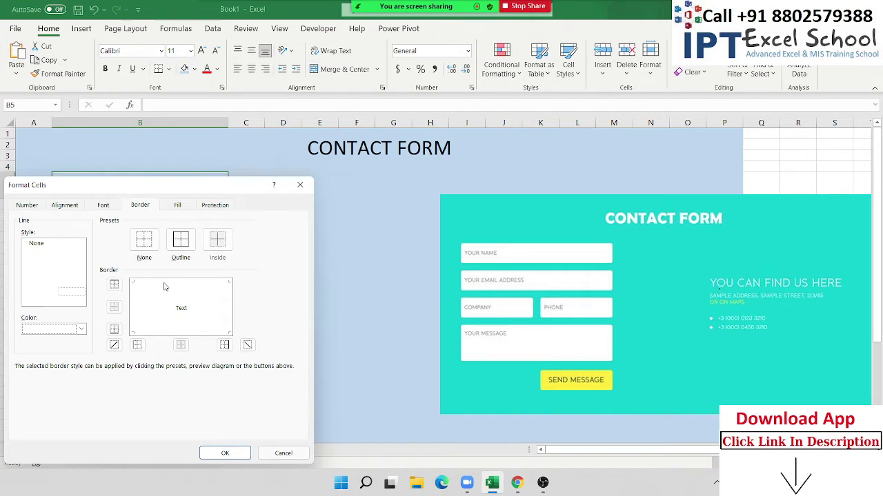
click(180, 240)
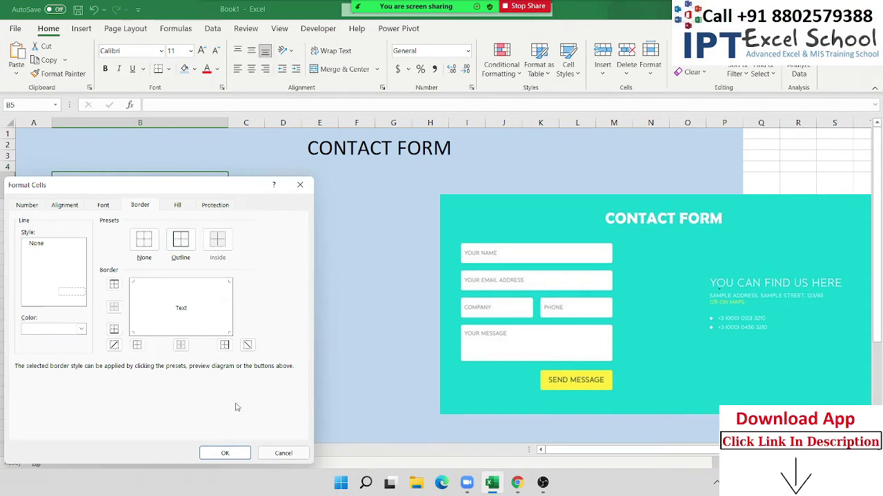
click(225, 453)
click(142, 271)
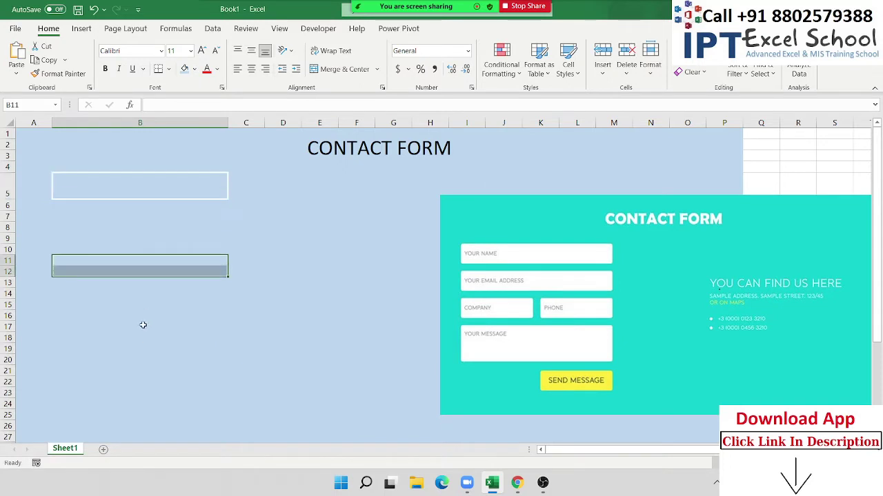
Step: Fill cell B5 white and set row 5 height to 23.40
click(158, 191)
click(194, 69)
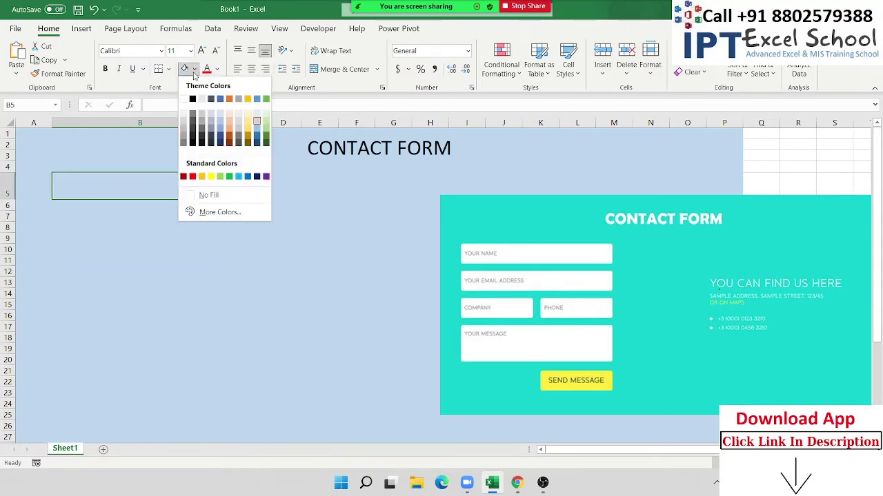
click(183, 100)
click(168, 239)
click(168, 251)
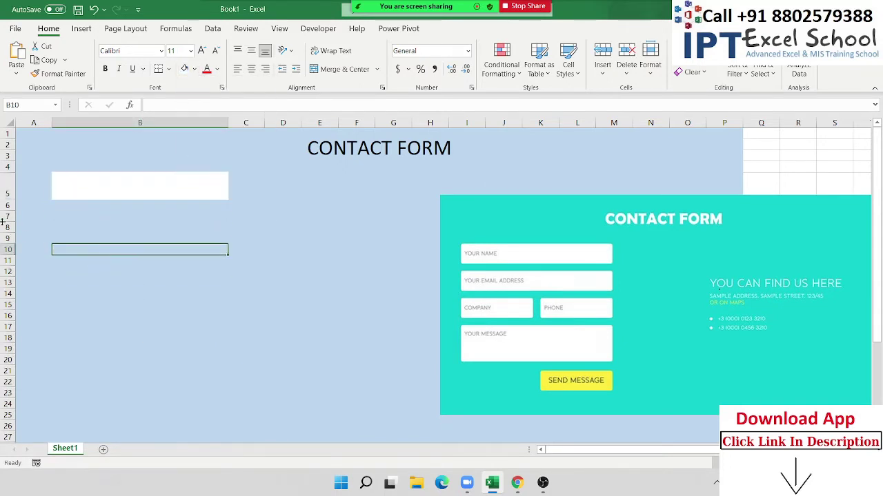
drag(6, 194, 11, 193)
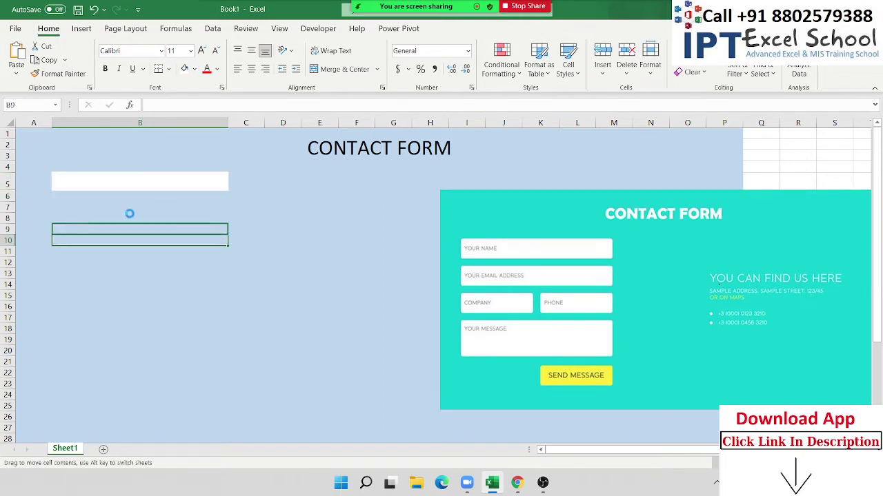
drag(229, 241, 128, 213)
key(ctrl+z)
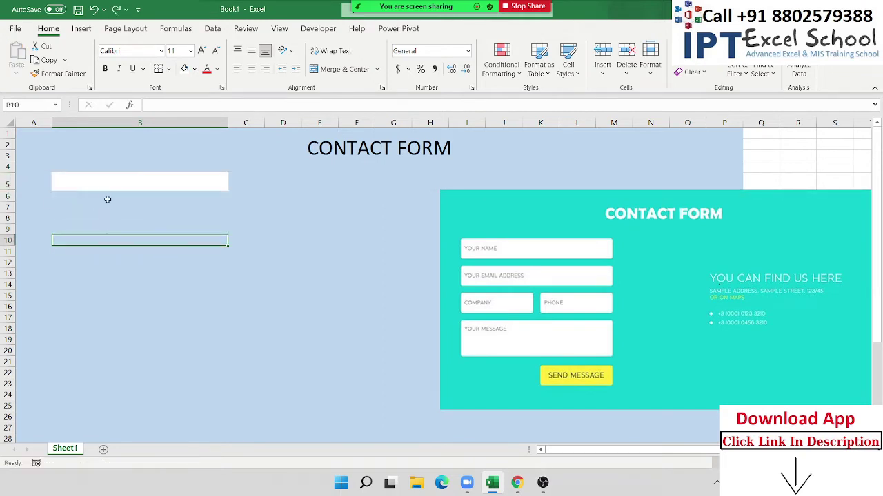
Step: Copy the white B5 box into B7 and make row 7 equally tall
click(108, 181)
key(ctrl+c)
key(Down)
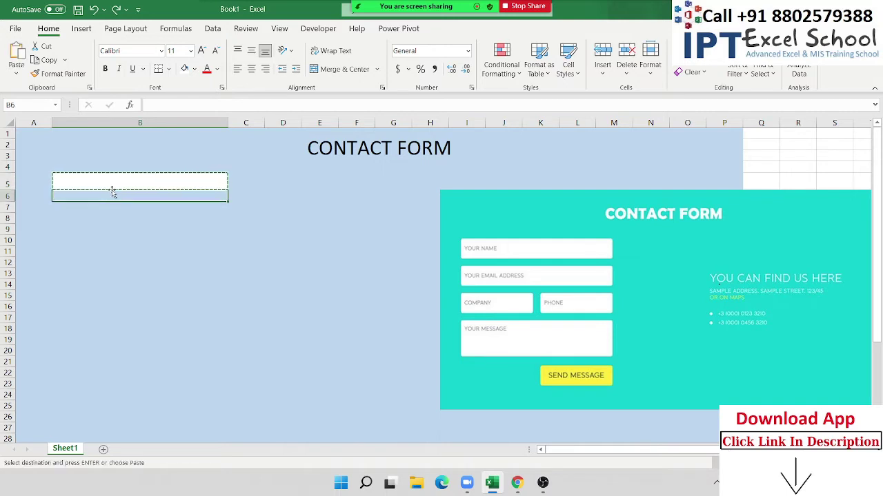
key(Down)
key(ctrl+v)
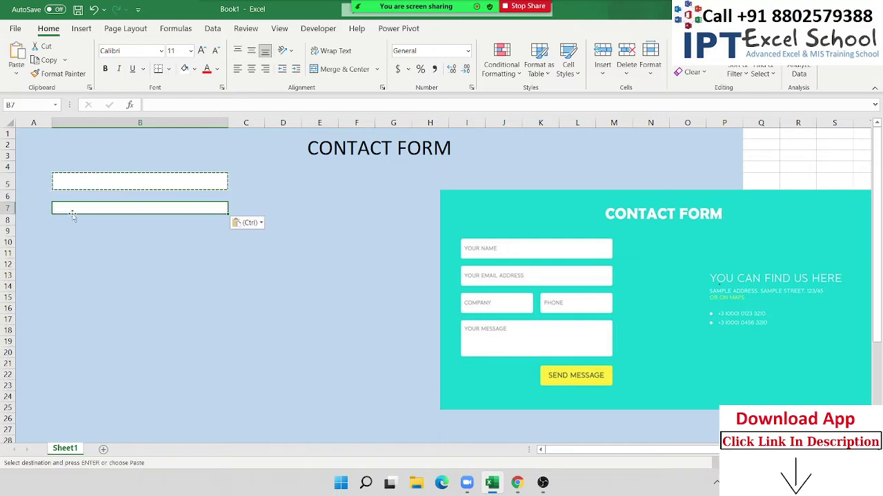
drag(8, 214, 8, 219)
click(83, 235)
key(Escape)
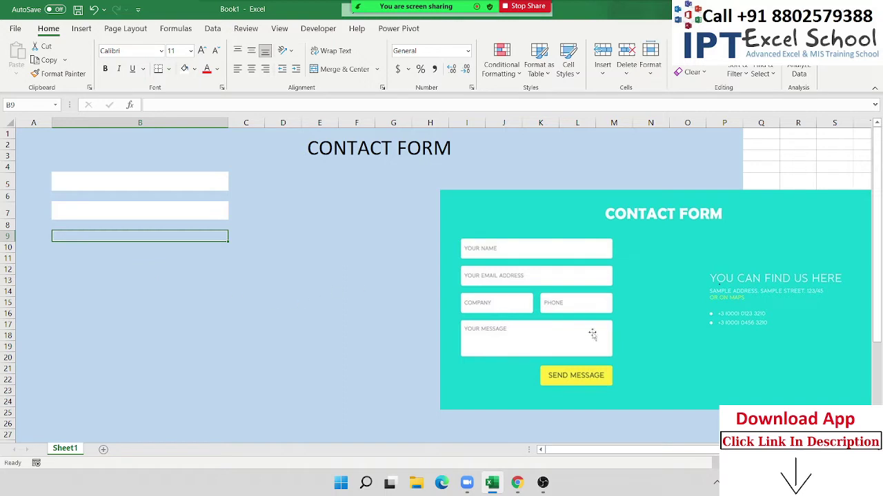
Step: Use Format Painter to extend the white boxes into C5 and C7
click(212, 301)
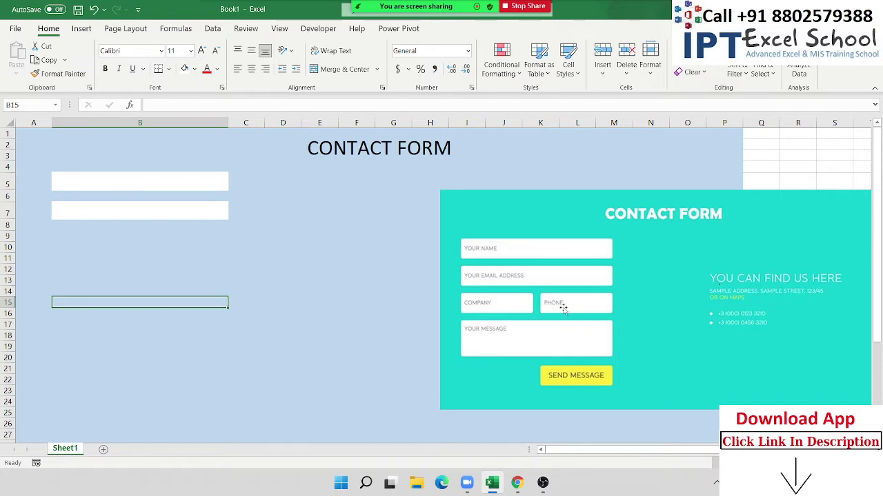
click(191, 231)
drag(200, 181, 235, 178)
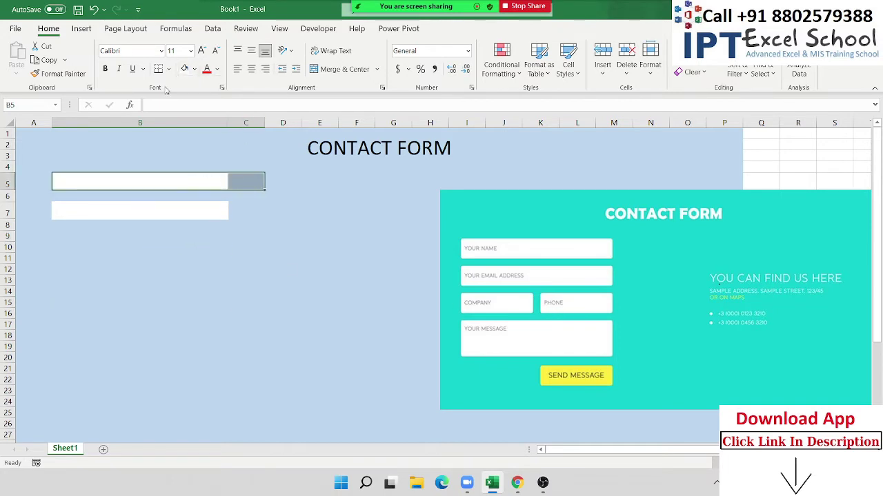
click(131, 178)
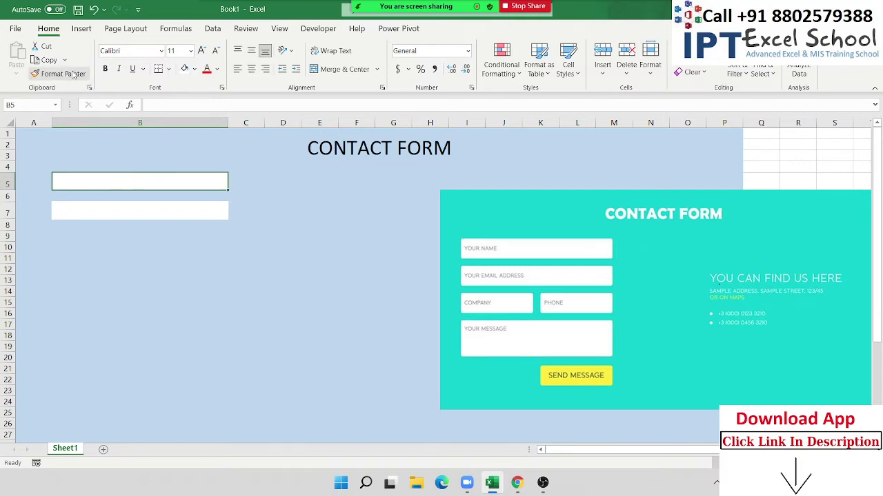
click(59, 73)
click(233, 177)
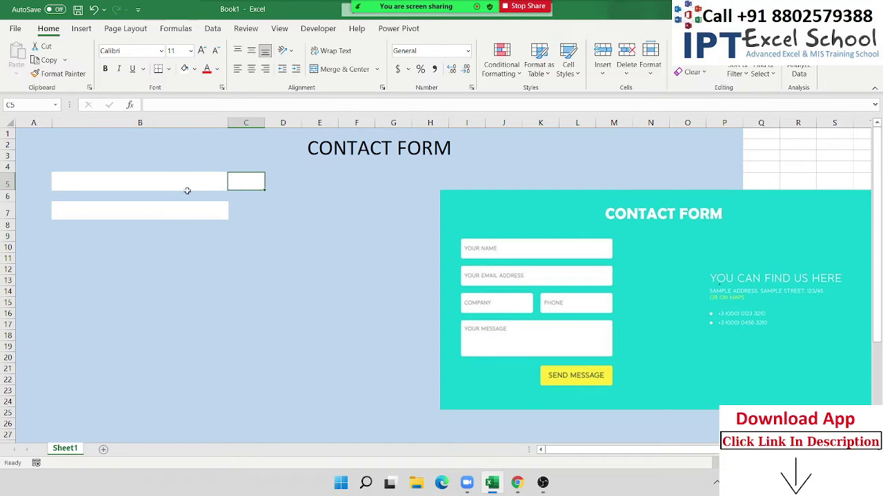
click(173, 211)
click(59, 73)
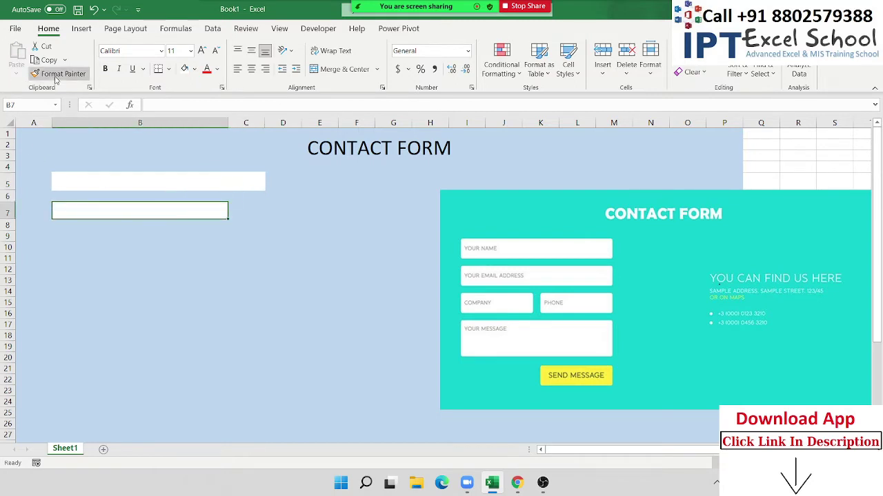
click(245, 211)
key(Down)
key(Down)
key(Down)
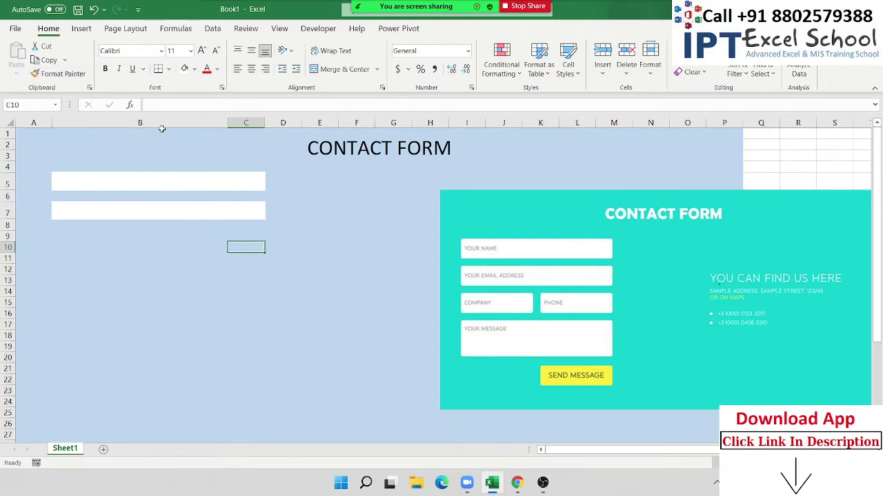
Step: Resize columns B and C, setting column B to width 24.00
click(189, 122)
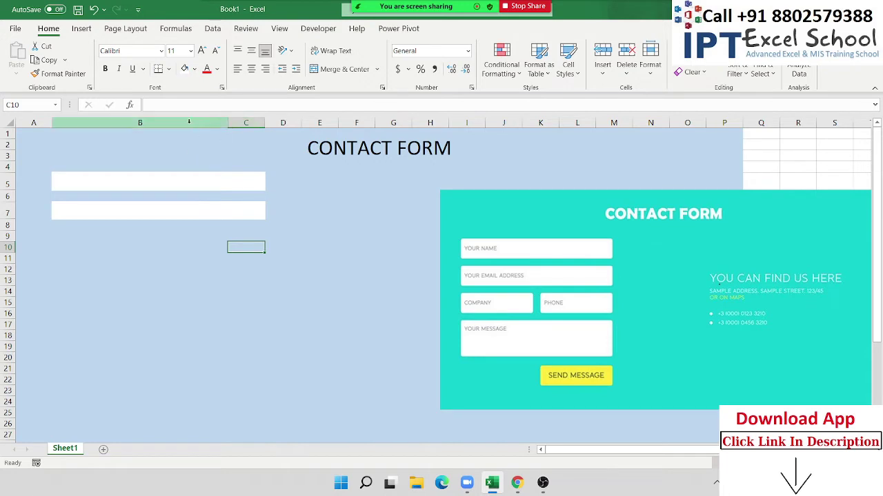
click(241, 122)
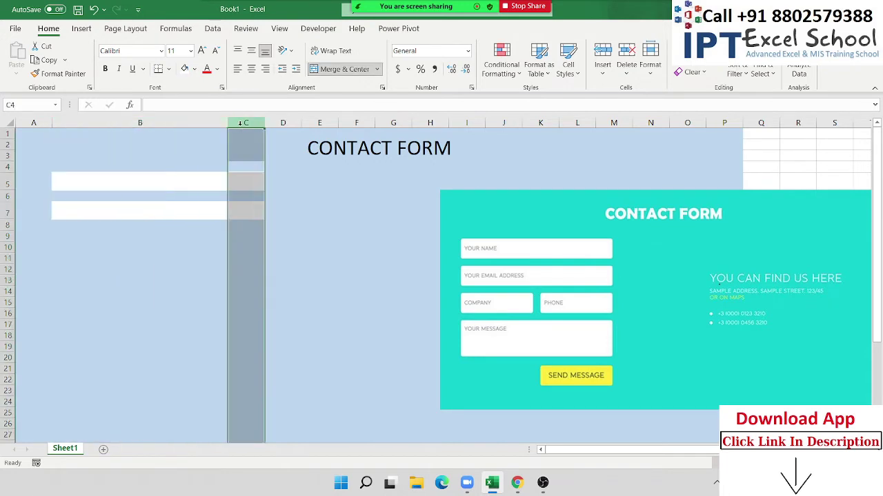
mouse_move(265, 122)
mouse_down()
mouse_move(404, 122)
mouse_move(236, 127)
mouse_up()
click(258, 211)
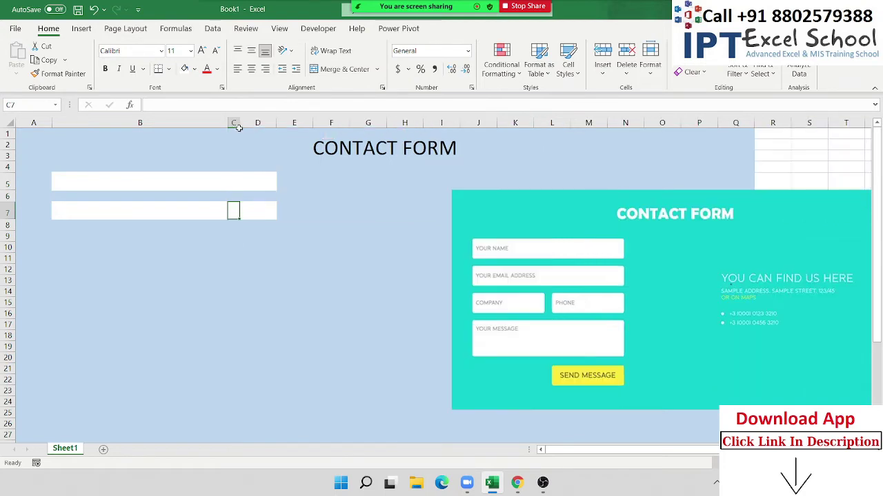
click(254, 123)
drag(228, 124, 131, 126)
Step: Make row 9 taller and fill B9 white
click(81, 234)
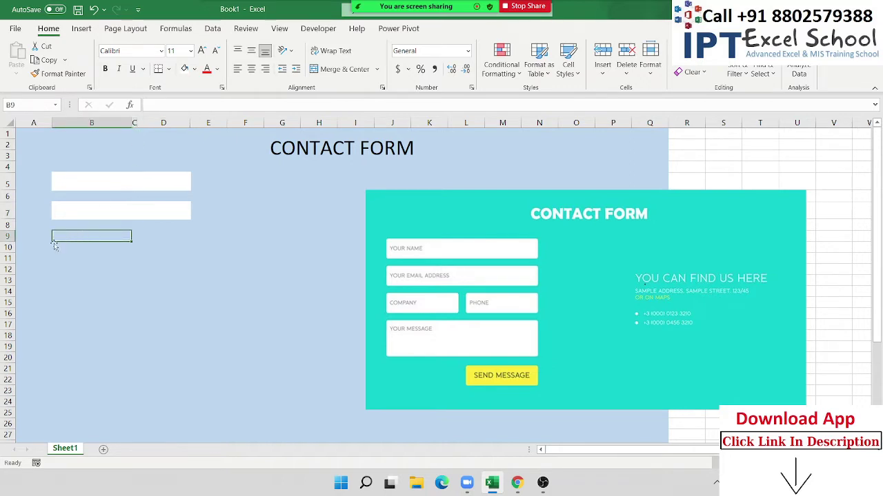
drag(4, 241, 3, 247)
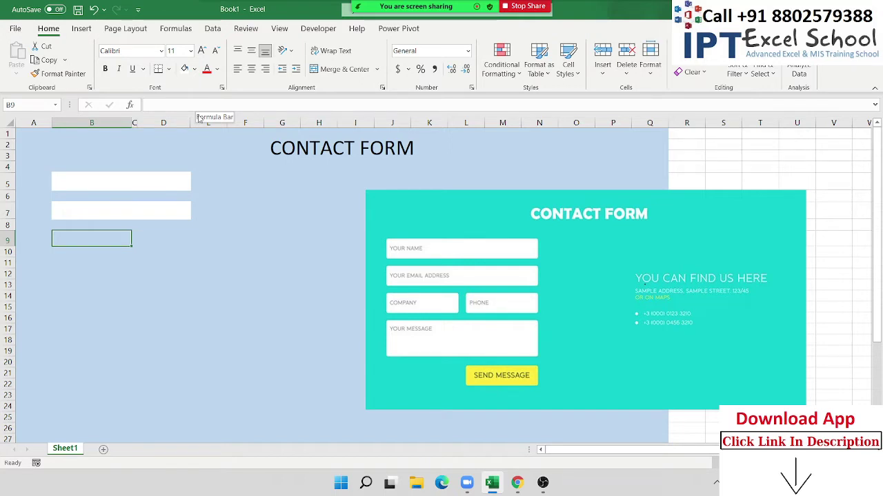
click(184, 69)
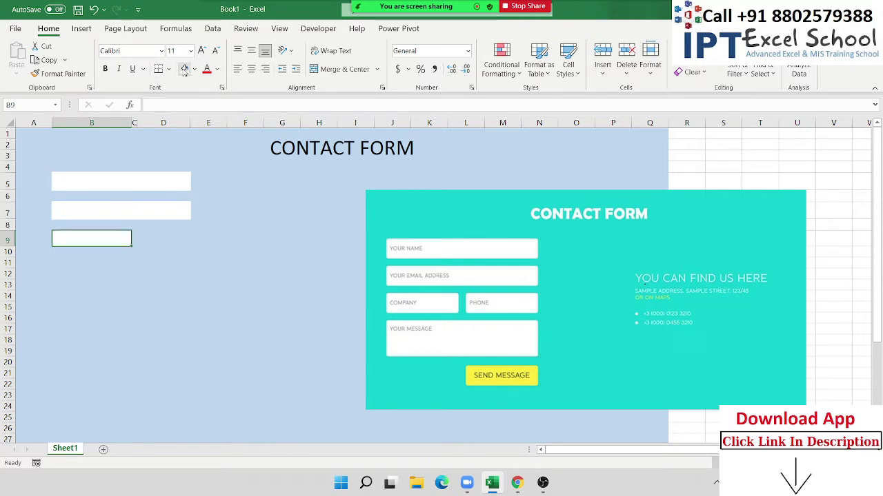
click(166, 238)
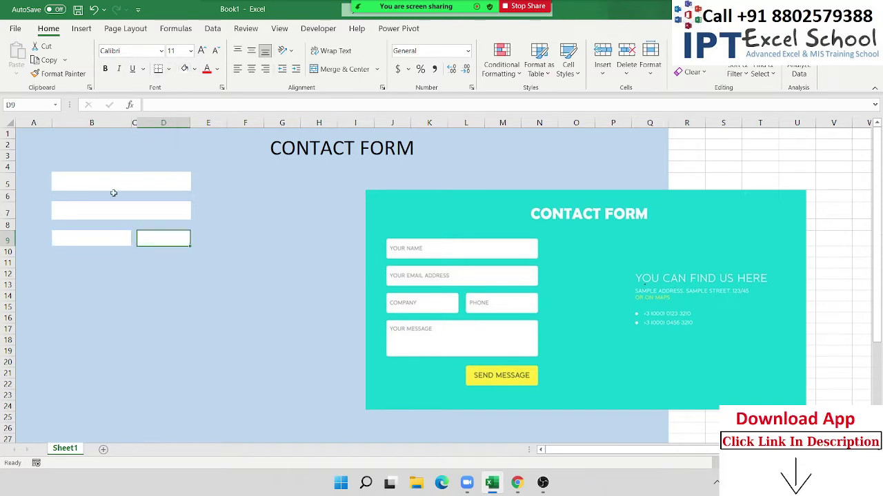
Step: Set row 11 height to 36.60 and fill B11:D11 white
drag(10, 267, 9, 291)
drag(71, 264, 152, 276)
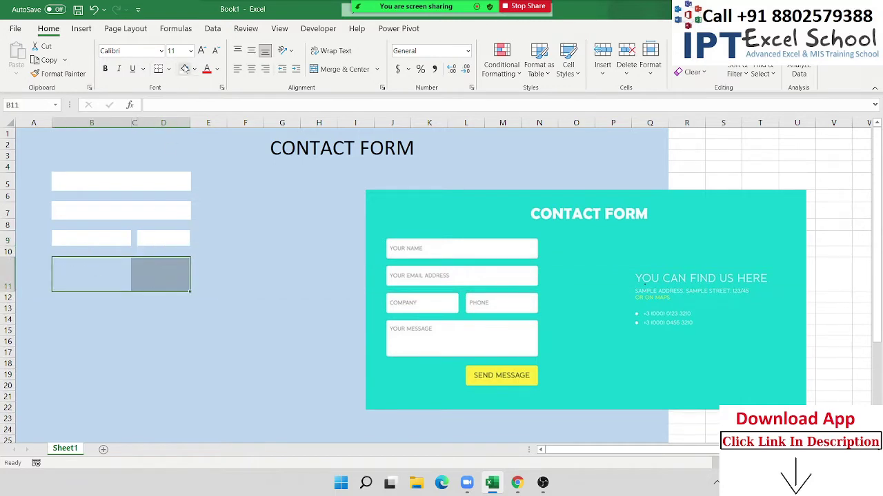
click(185, 69)
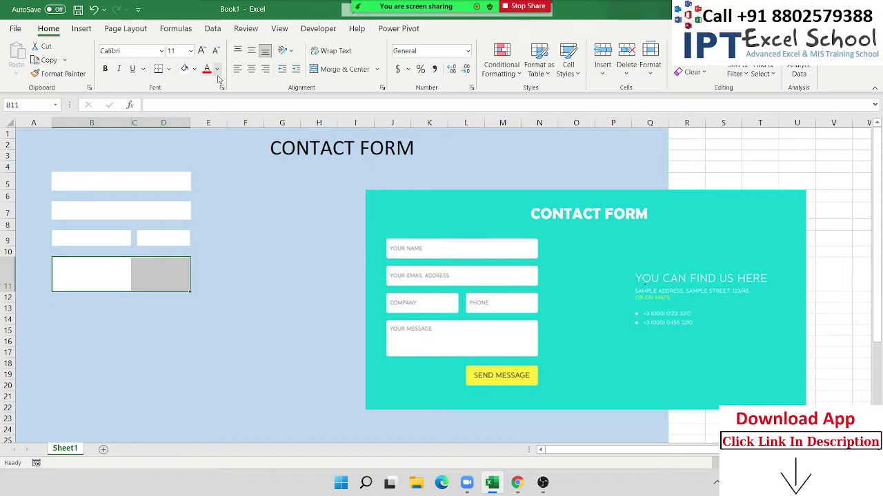
click(127, 314)
click(127, 267)
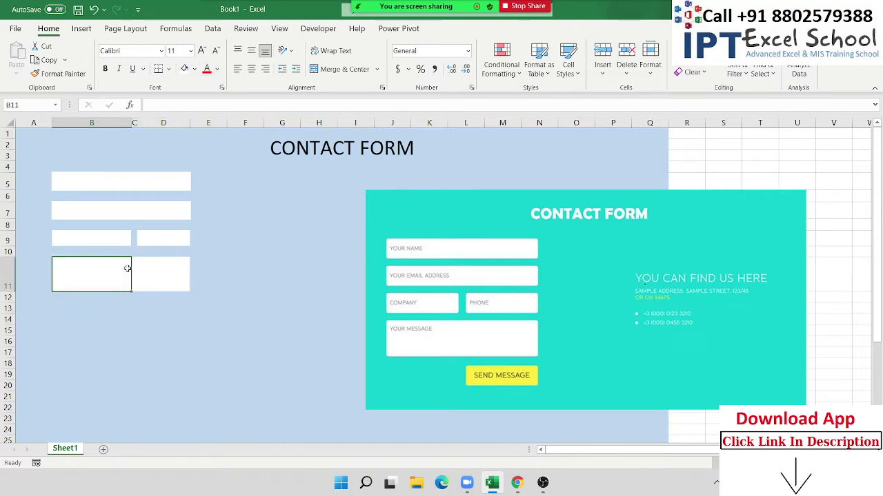
drag(126, 268, 149, 269)
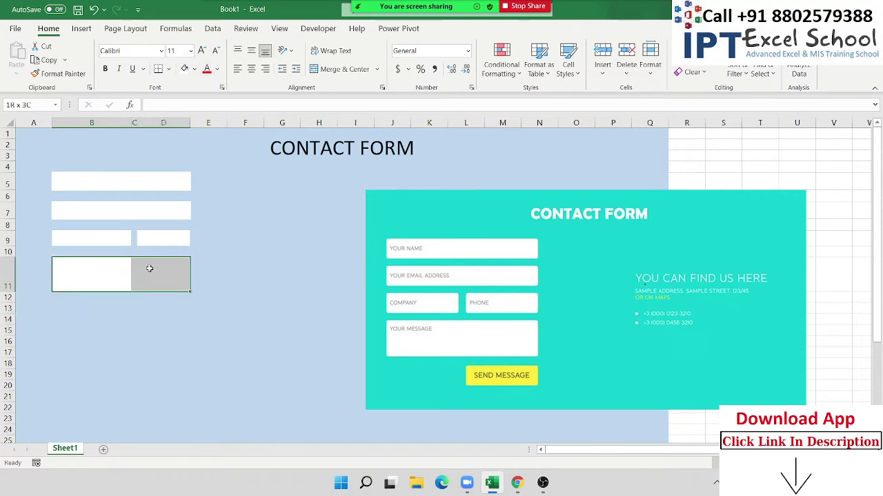
click(95, 276)
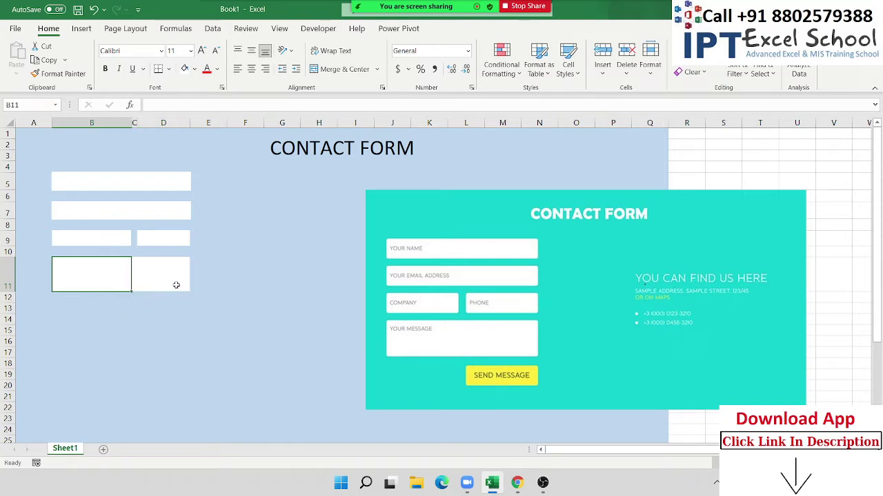
Step: Left-align the CONTACT FORM title in merged cell A1
click(314, 150)
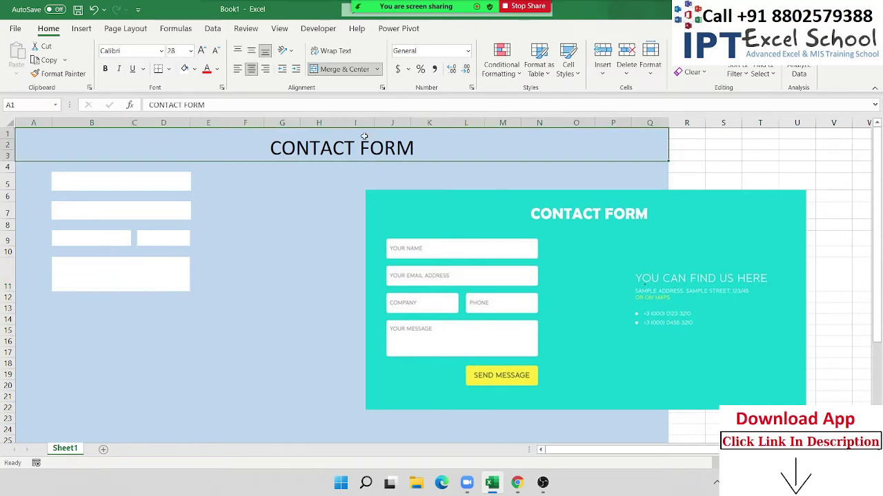
click(292, 122)
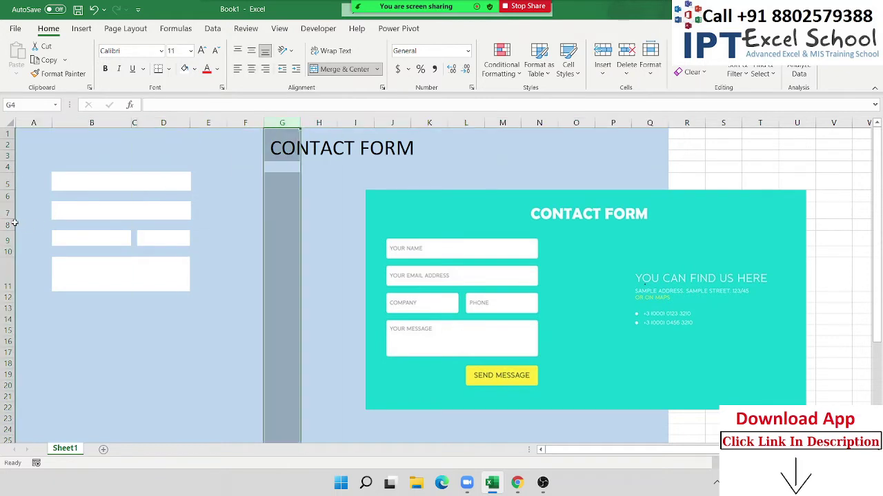
click(71, 177)
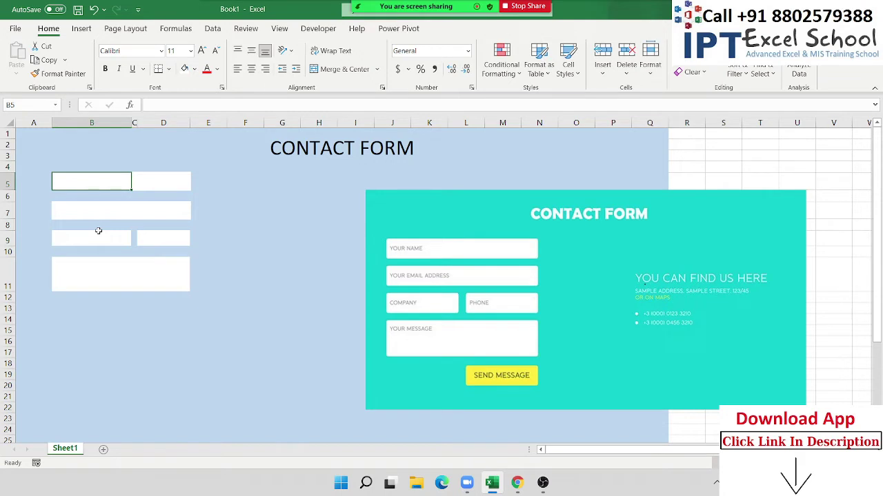
click(103, 283)
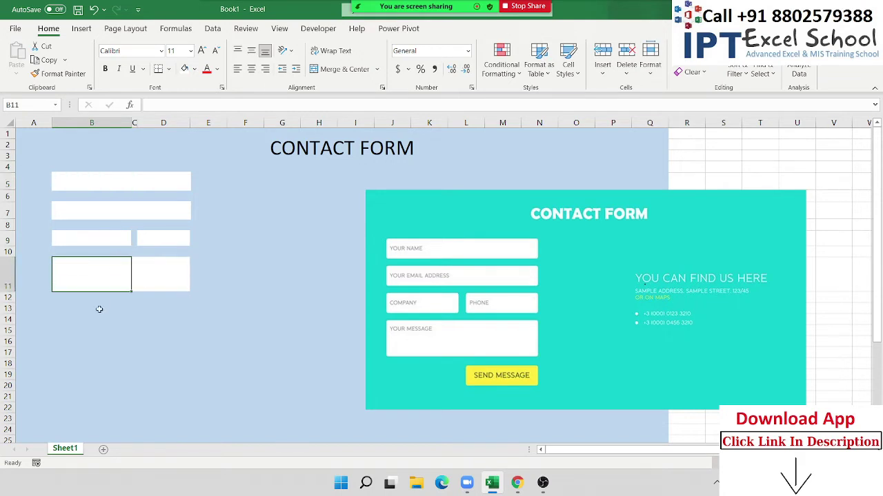
click(97, 183)
click(163, 180)
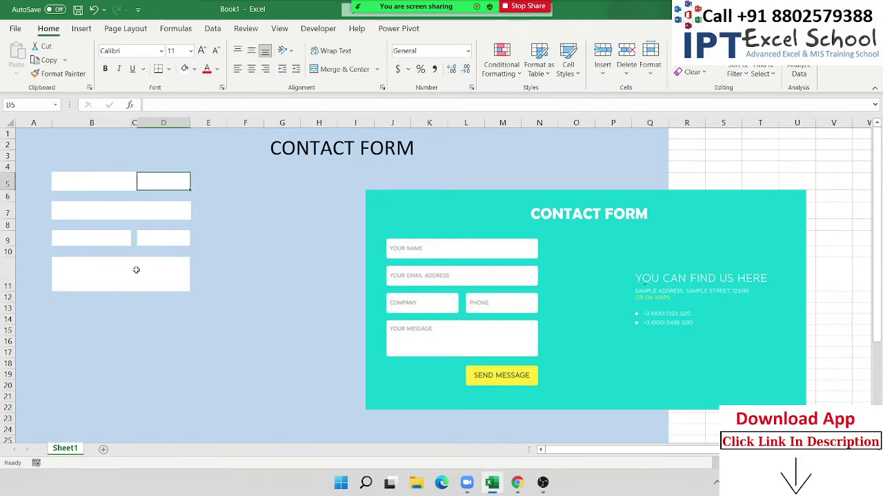
click(311, 299)
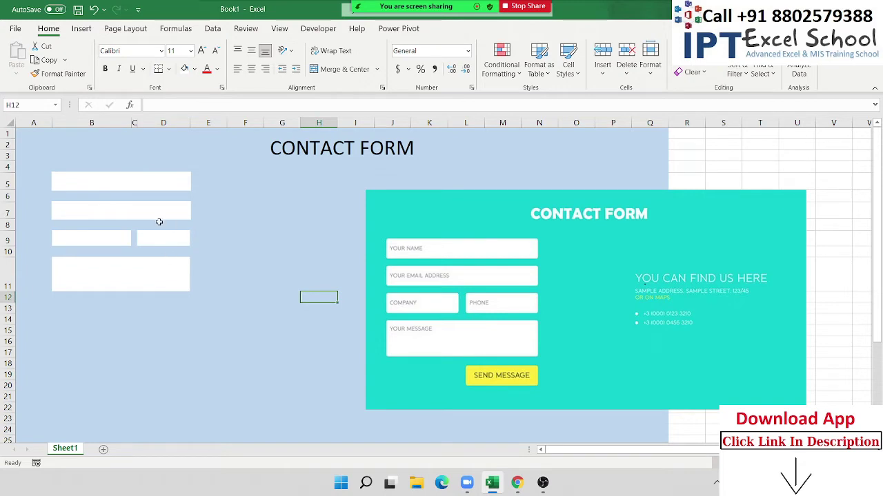
click(100, 185)
click(217, 216)
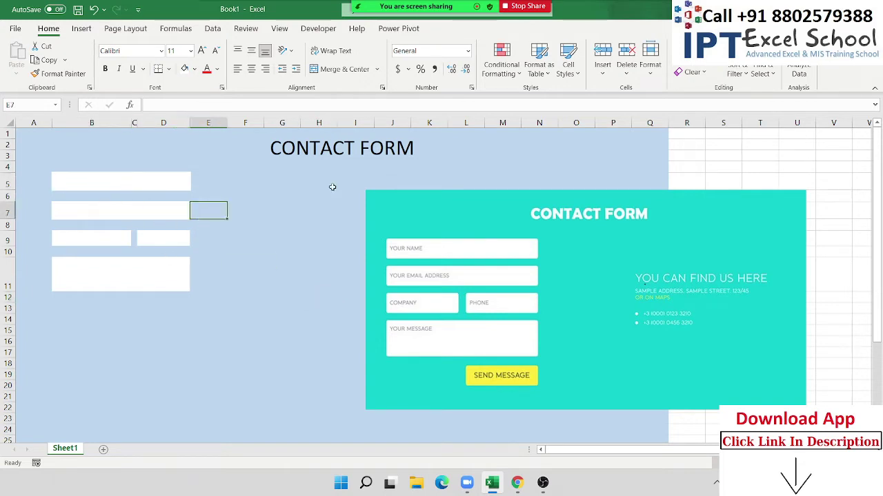
click(328, 156)
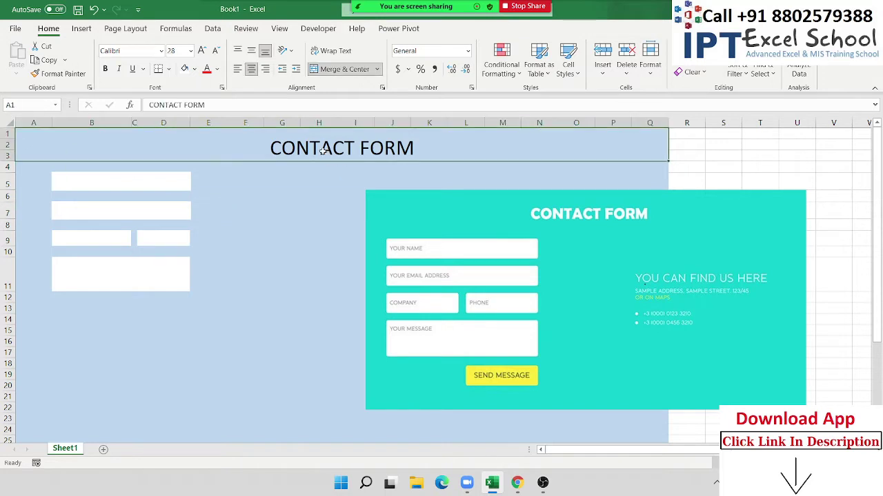
click(237, 69)
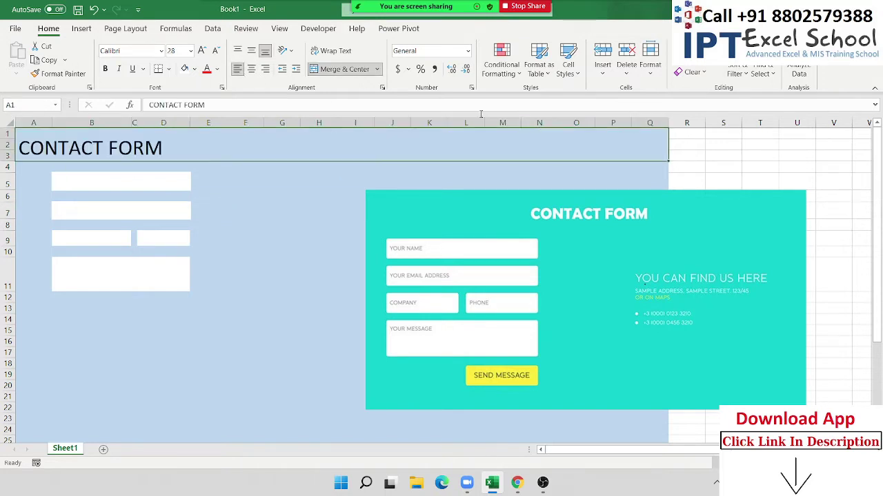
click(293, 122)
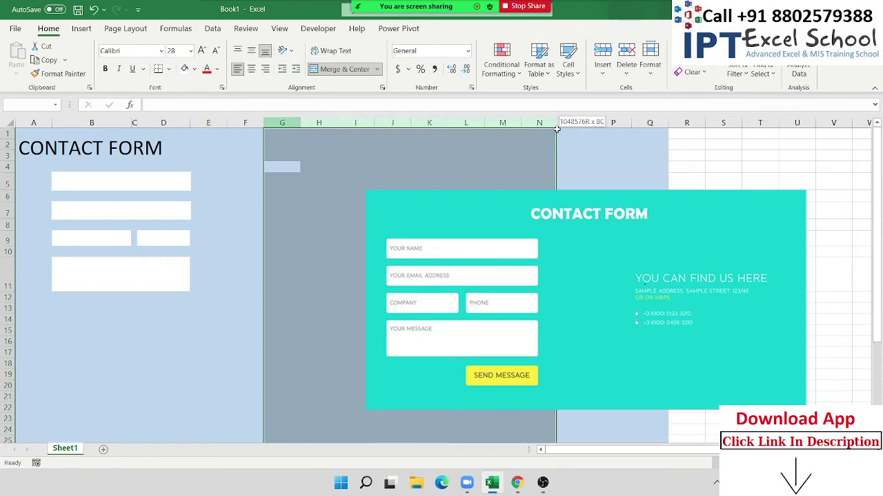
Step: Move the contact-form picture further right beyond the panel
drag(294, 122, 649, 122)
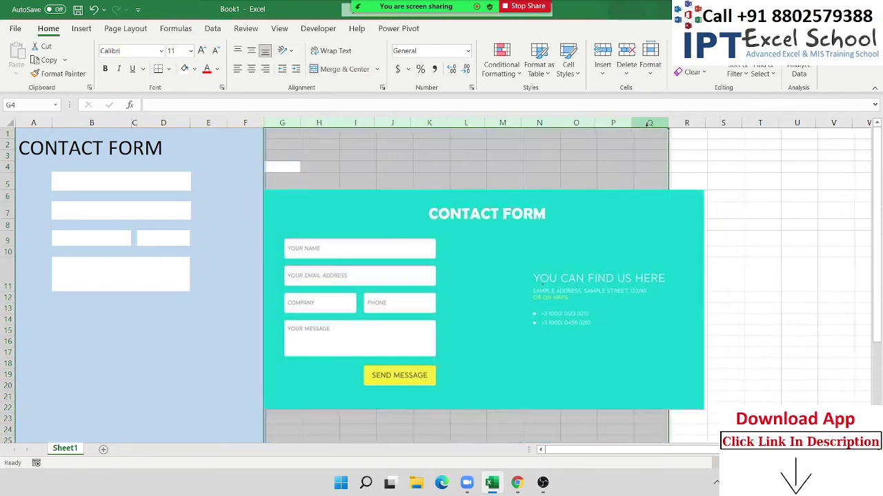
mouse_move(382, 203)
mouse_down()
mouse_move(636, 182)
mouse_move(562, 144)
mouse_up()
click(177, 297)
scroll(165, 317, down, 5)
scroll(46, 244, up, 3)
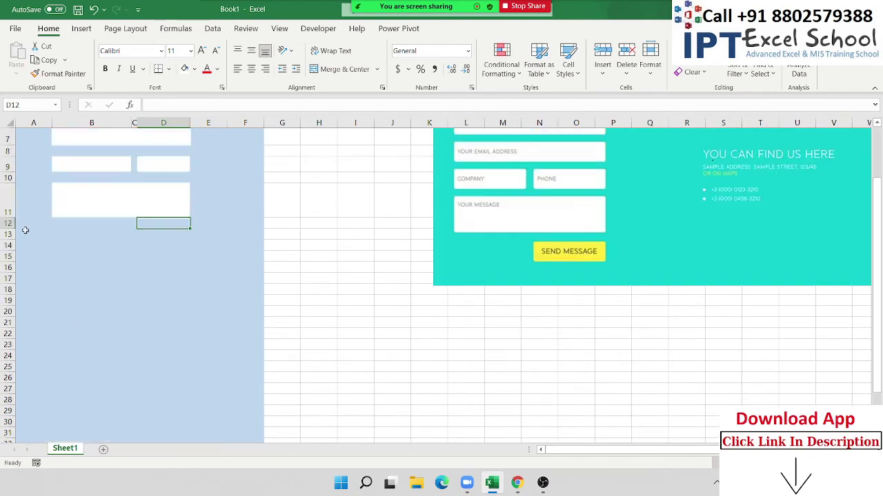
Step: Widen column F to 52.22
click(9, 247)
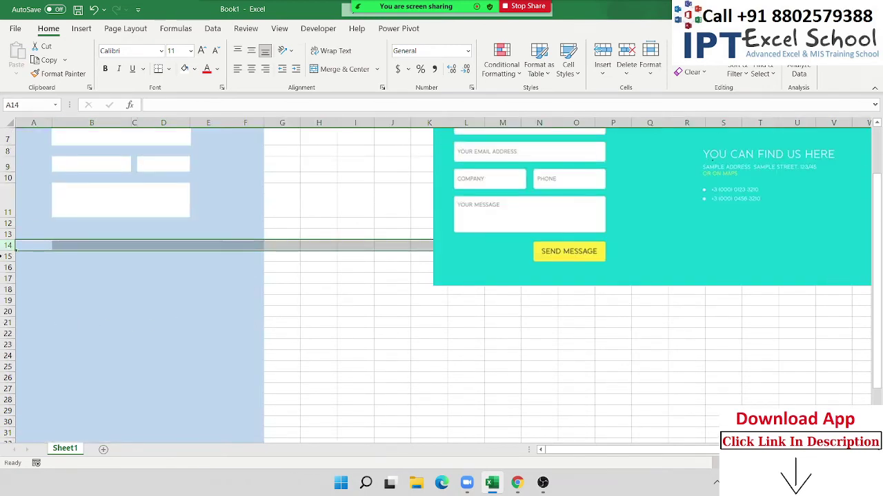
drag(8, 247, 3, 412)
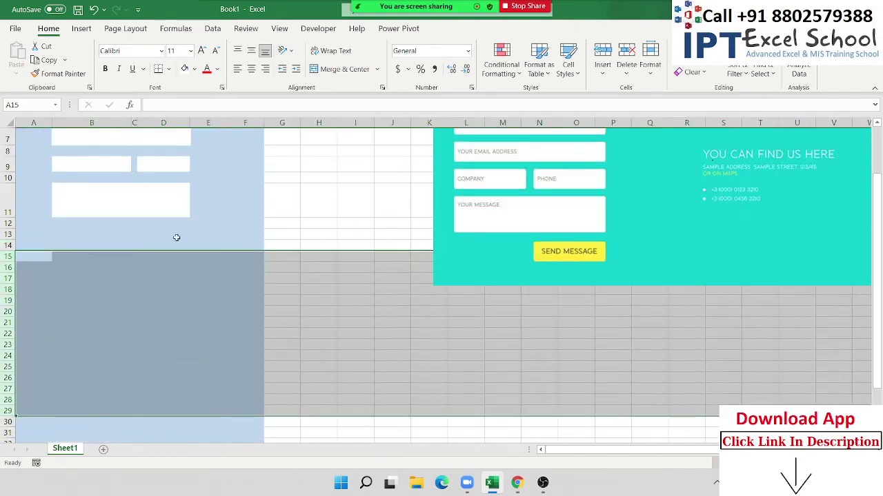
scroll(178, 236, up, 2)
click(258, 125)
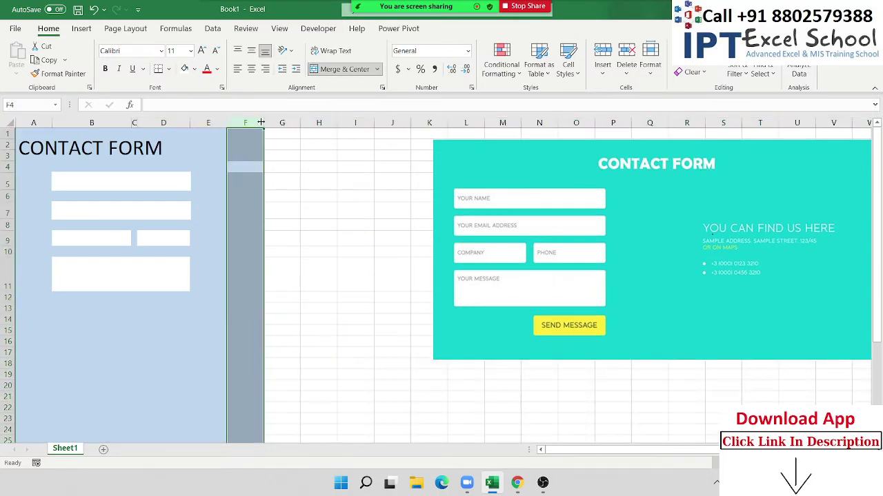
drag(259, 125, 446, 129)
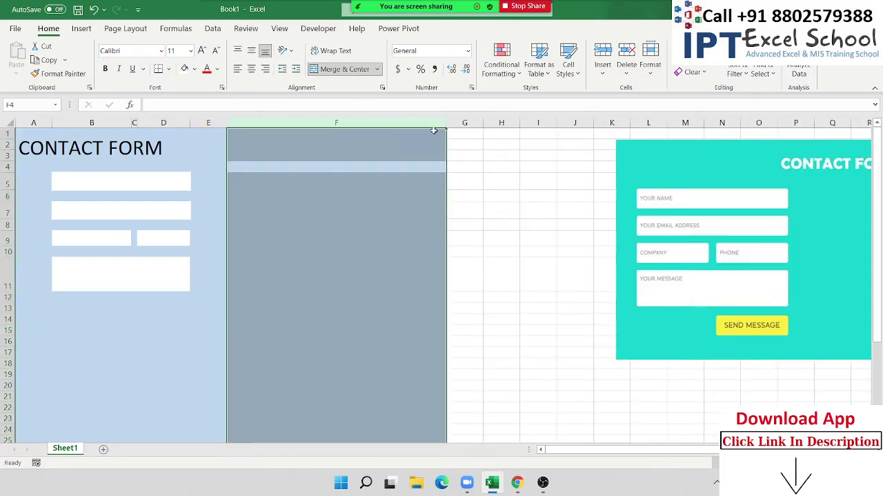
click(321, 184)
Step: Clear the blue fill from rows 17 downward so the panel ends at row 16
scroll(228, 273, down, 2)
scroll(8, 301, down, 1)
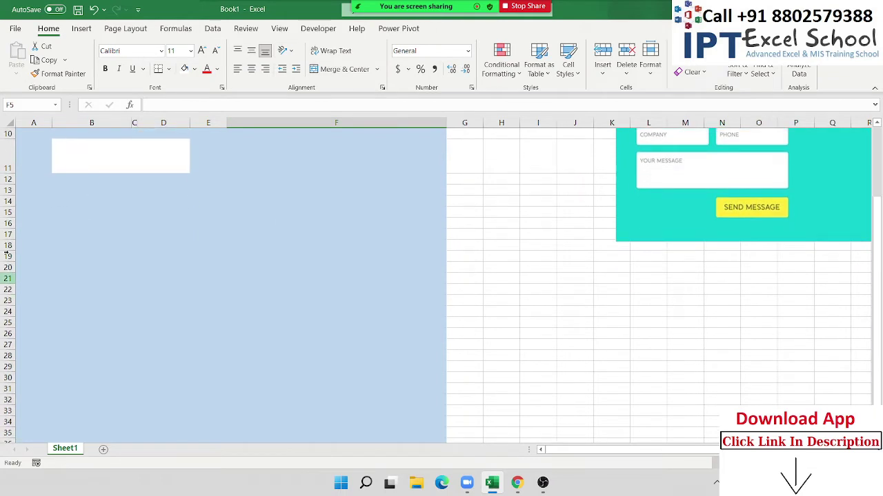
click(4, 239)
drag(4, 236, 2, 462)
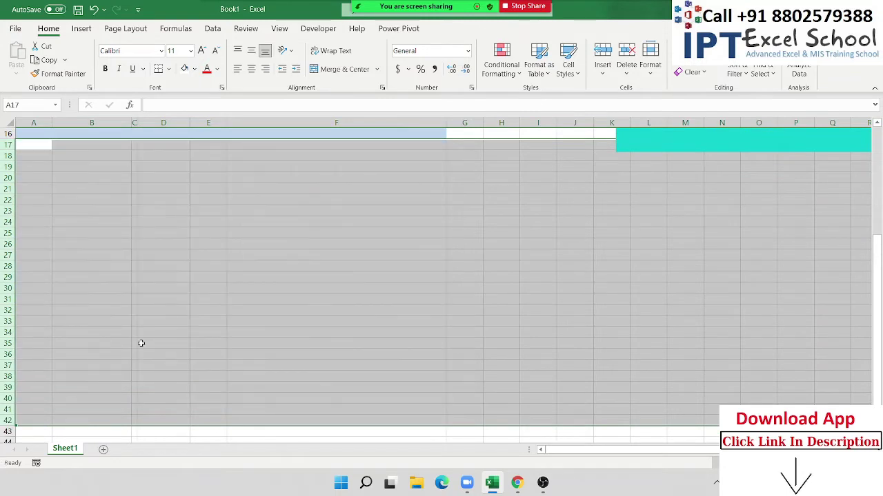
scroll(141, 342, up, 5)
click(338, 341)
key(Up)
key(Up)
key(Up)
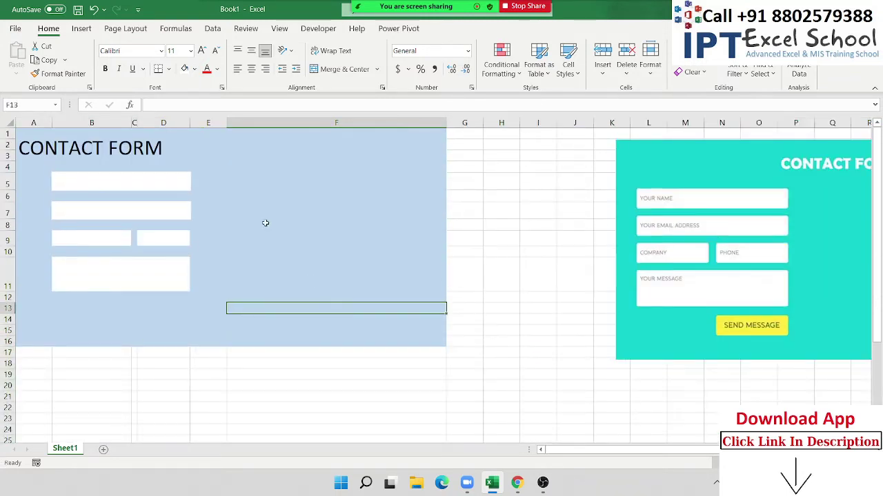
Step: Draw a yellow rounded-rectangle button below the message box
click(81, 28)
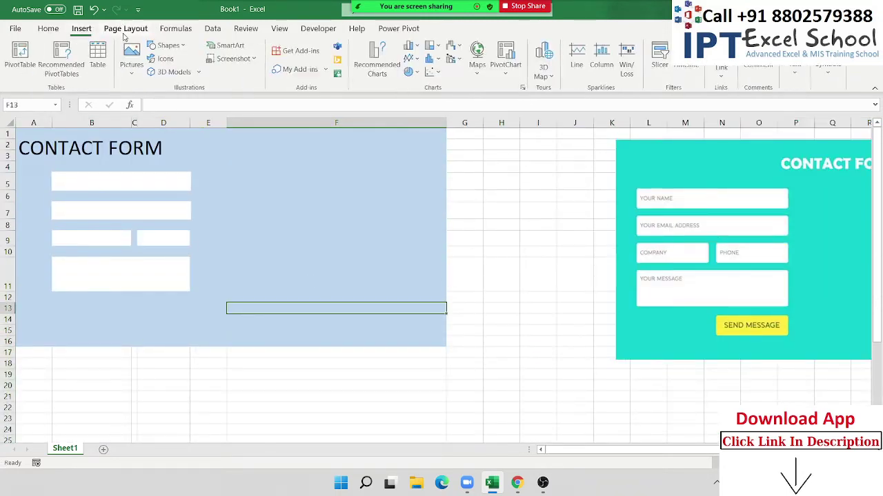
click(131, 72)
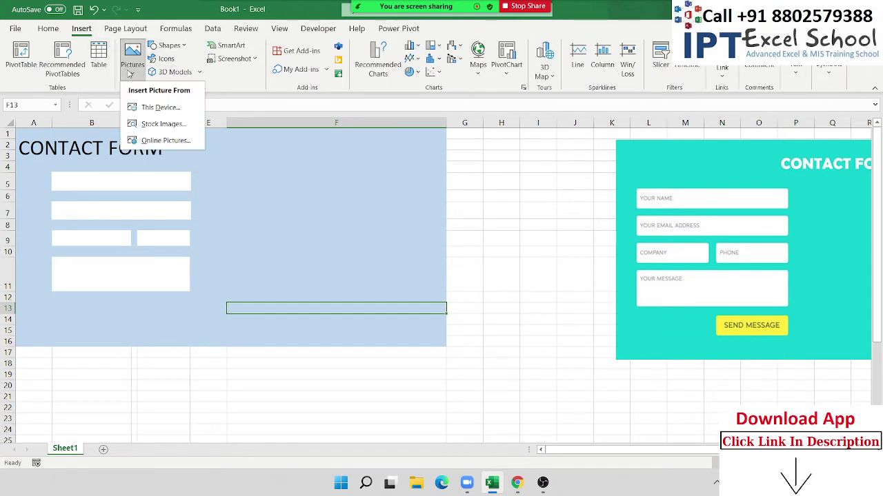
click(177, 47)
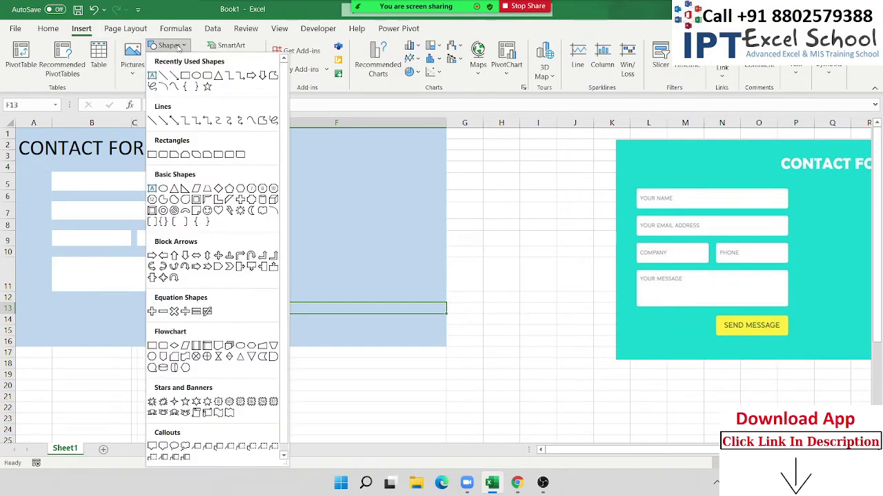
click(209, 76)
drag(159, 304, 246, 332)
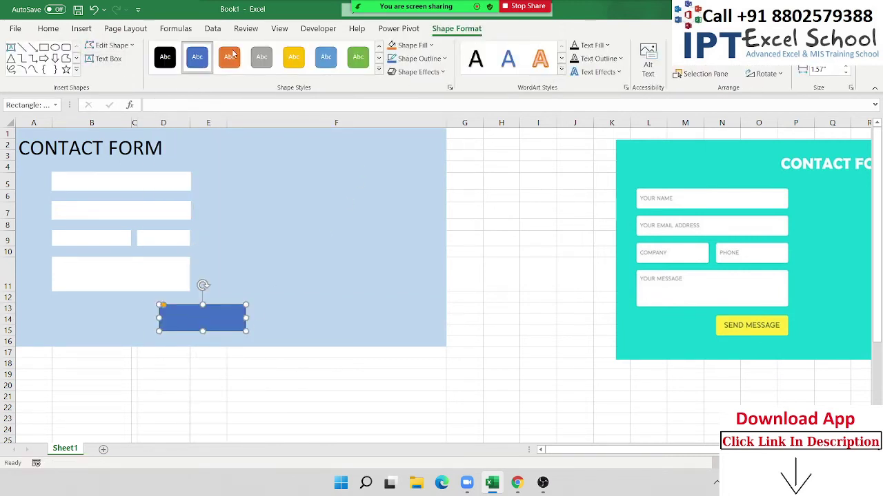
click(294, 62)
text(Send Message)
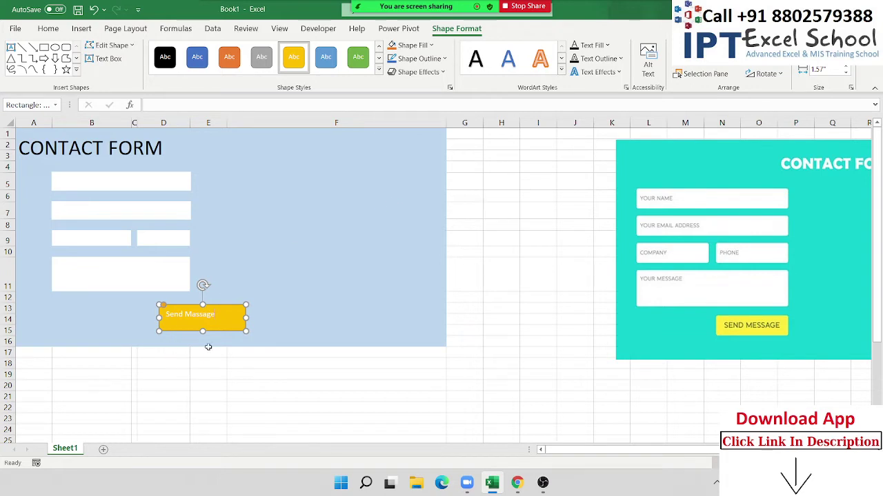
Step: Centre the button label both ways, raise it to 16 pt and make it black
click(49, 28)
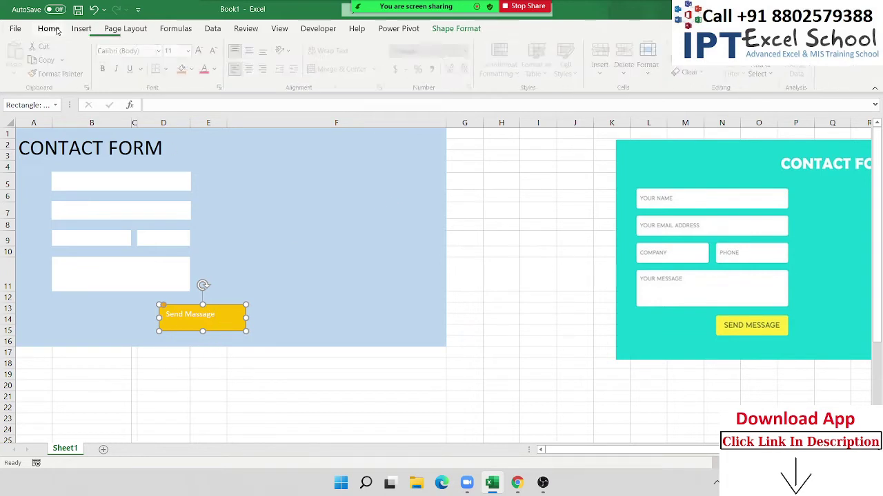
click(252, 69)
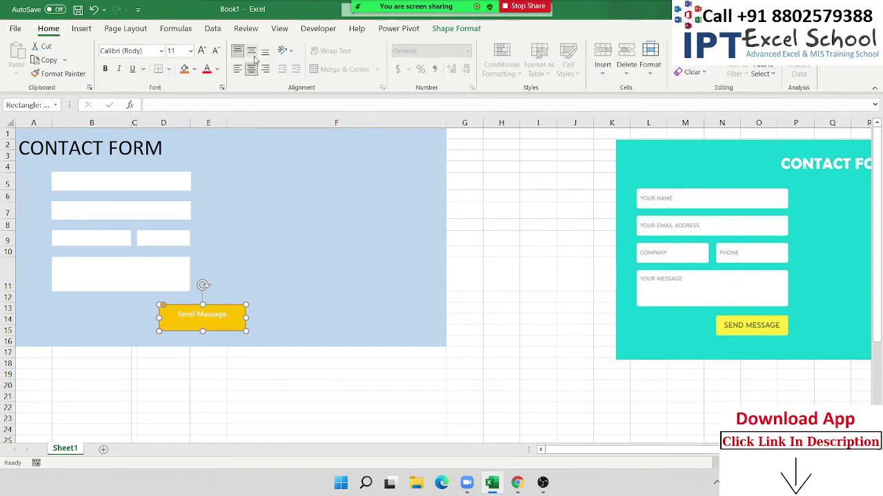
click(251, 51)
click(201, 50)
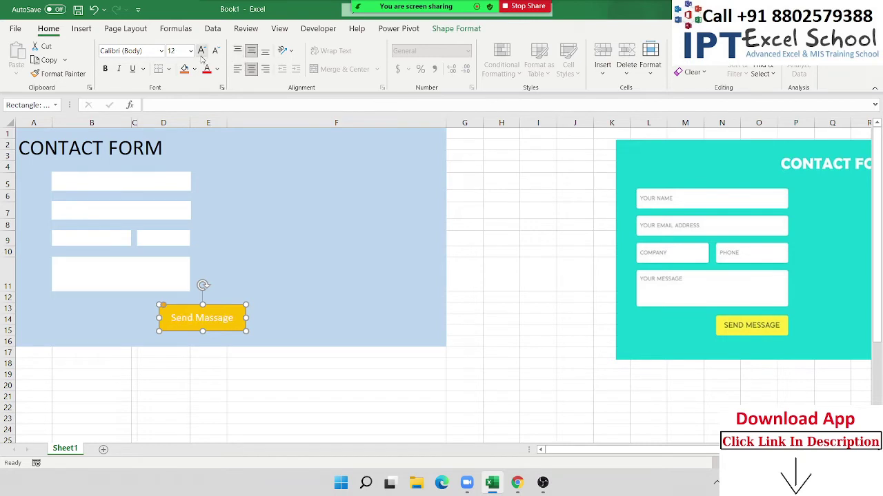
click(202, 50)
click(202, 50)
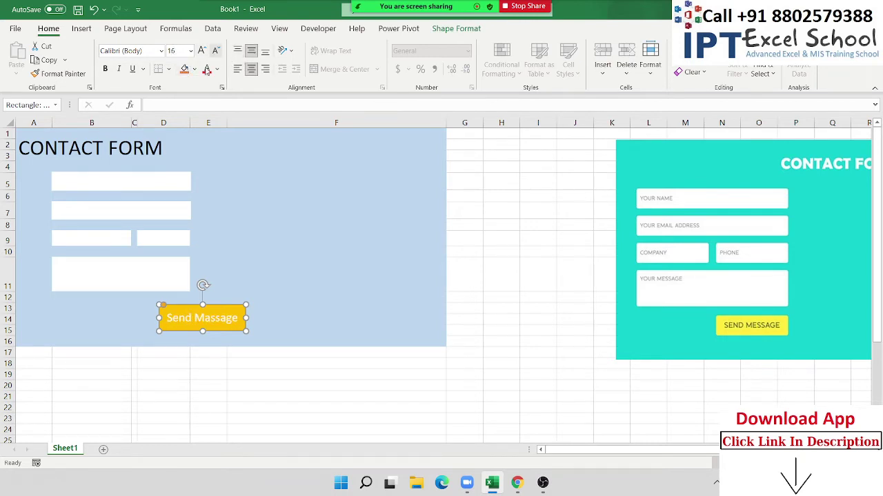
click(217, 69)
click(219, 85)
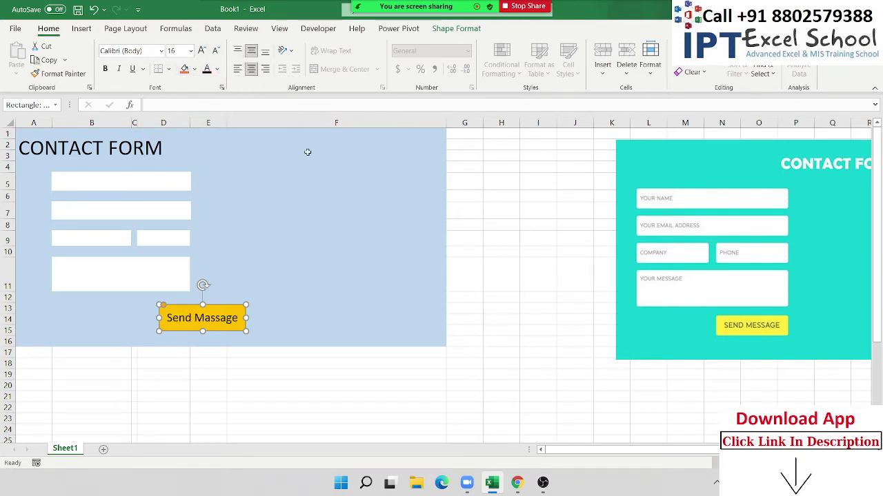
click(346, 210)
Step: Centre the CONTACT FORM heading in merged A1 both ways and make it bold and white
drag(759, 181, 605, 182)
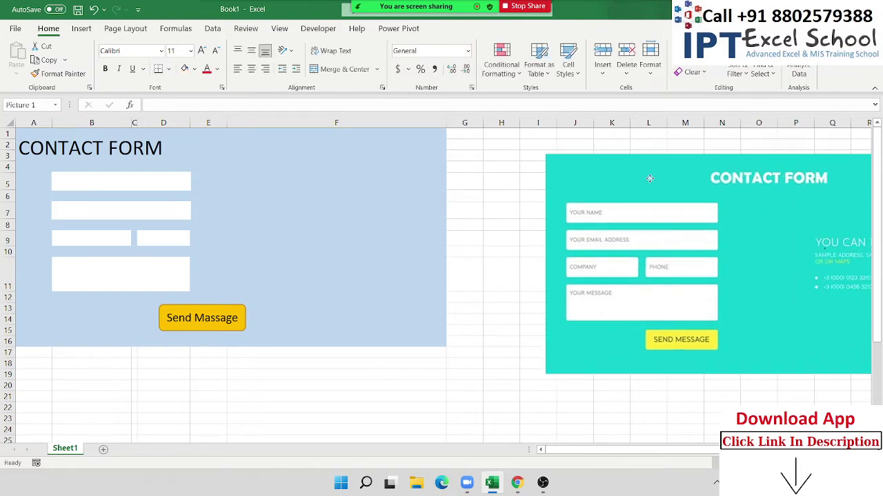
click(71, 145)
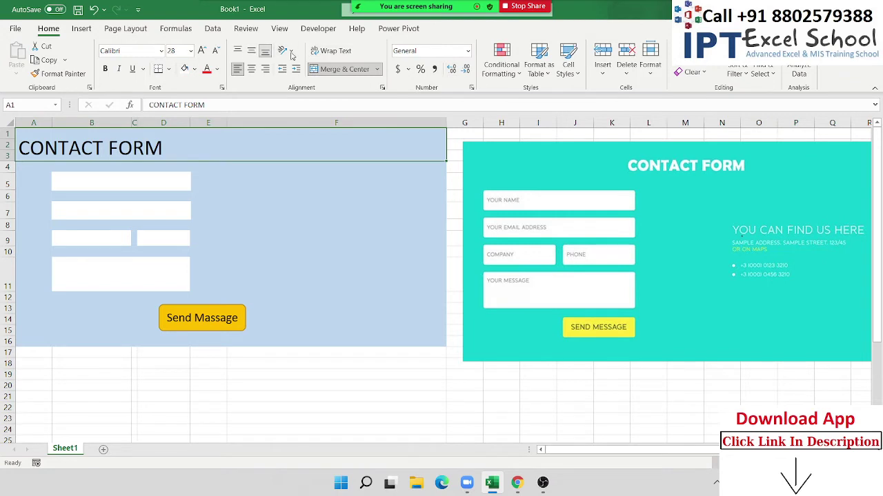
click(251, 54)
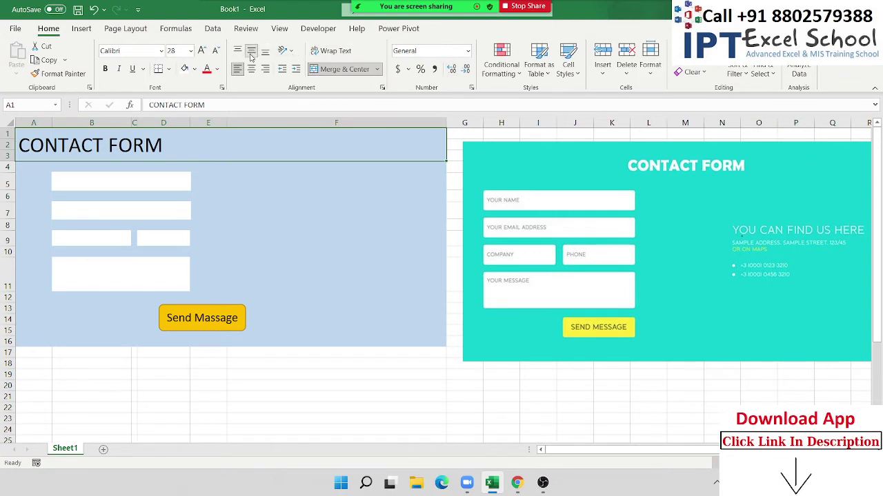
click(251, 69)
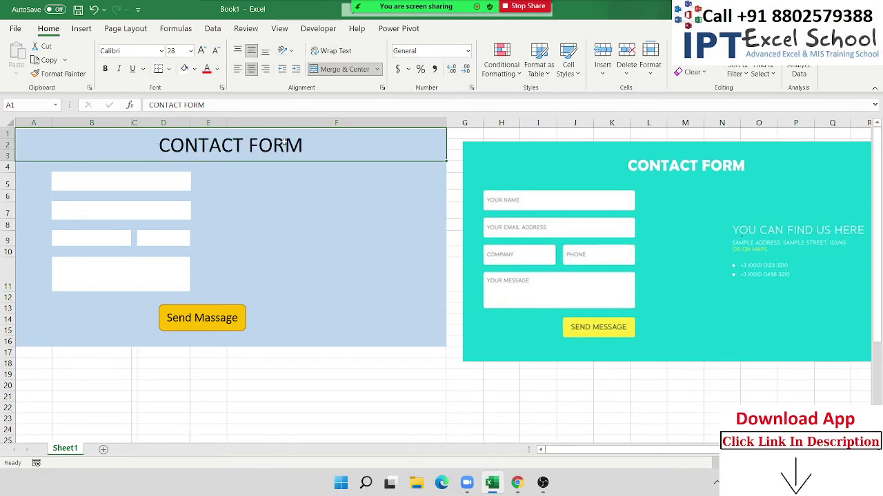
click(217, 69)
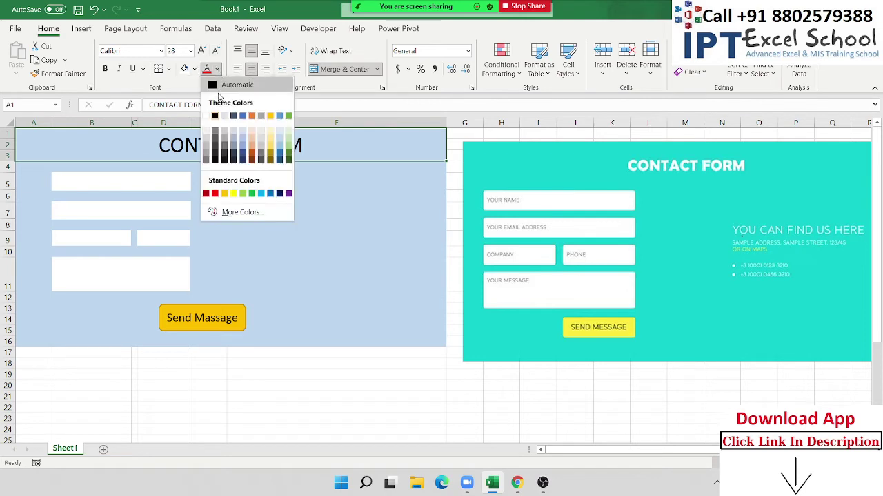
click(214, 115)
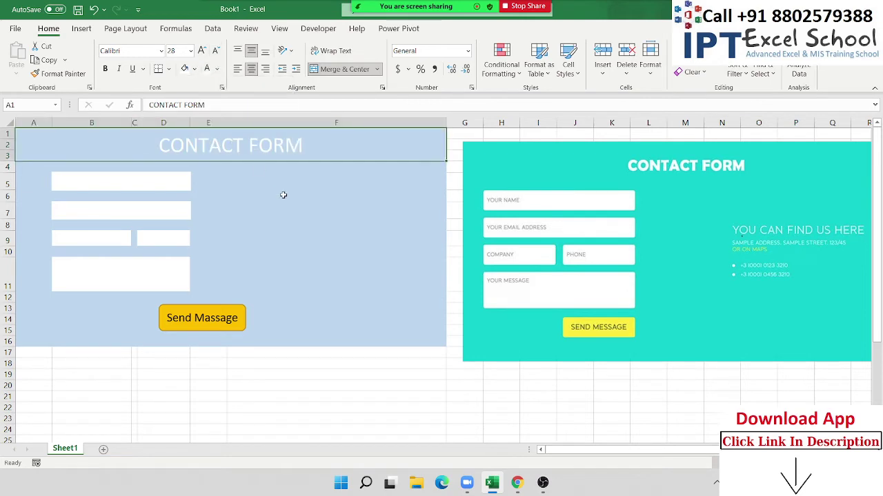
key(ctrl+b)
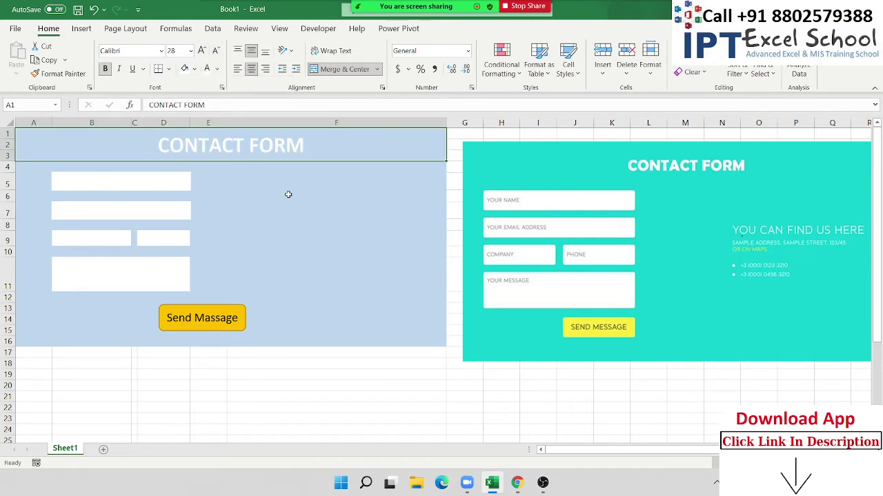
click(778, 269)
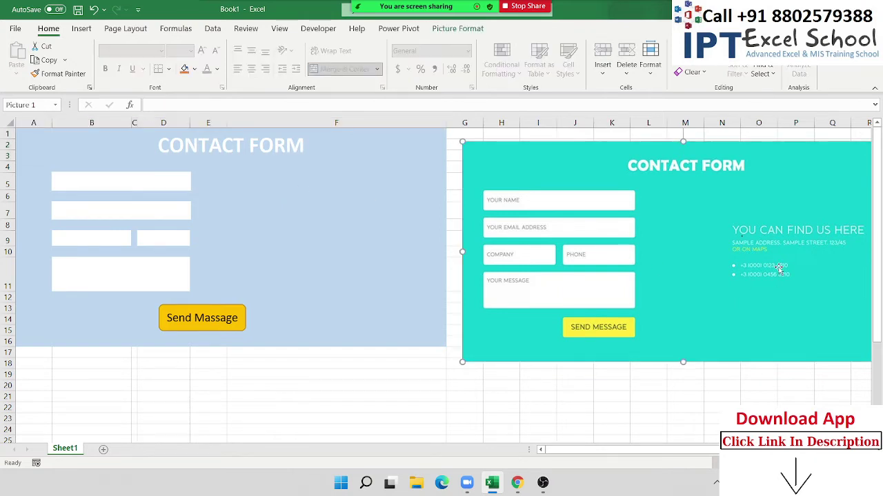
drag(297, 184, 388, 256)
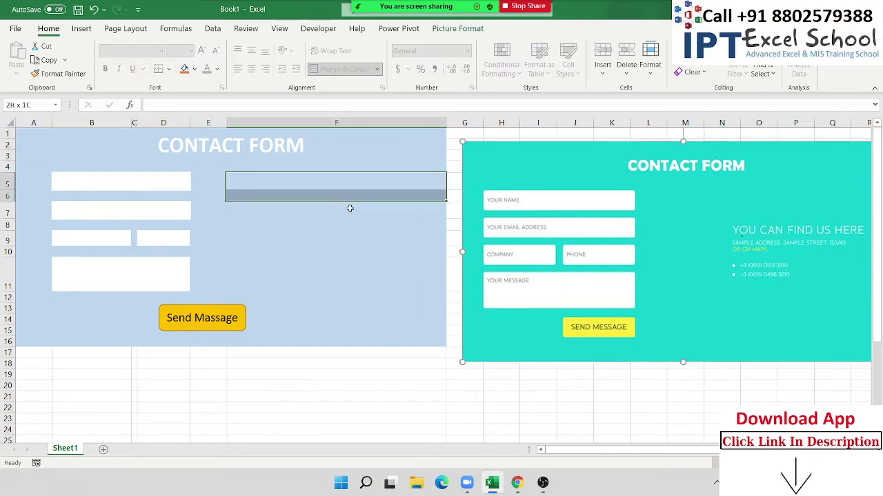
click(396, 299)
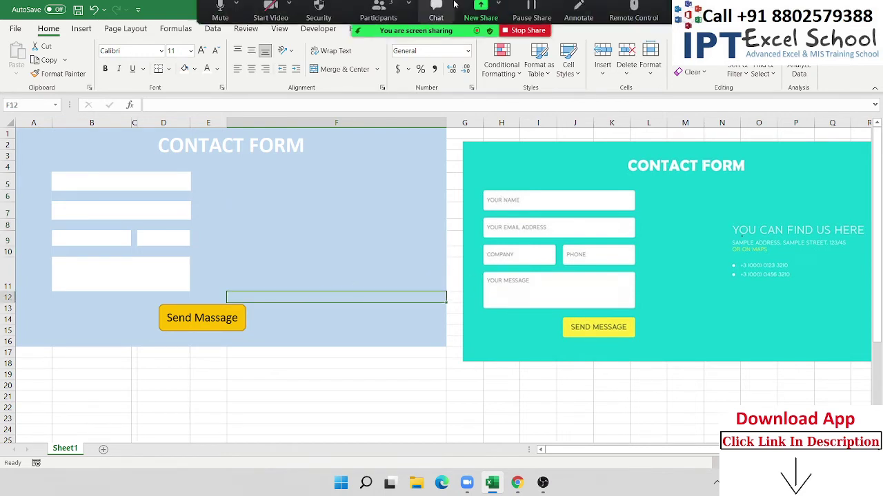
click(589, 19)
mouse_move(490, 194)
mouse_down()
mouse_move(505, 212)
mouse_move(490, 187)
mouse_move(552, 218)
mouse_move(490, 227)
mouse_move(514, 239)
mouse_move(527, 265)
mouse_move(518, 253)
mouse_move(598, 256)
mouse_move(566, 255)
mouse_up()
mouse_move(483, 270)
mouse_down()
mouse_move(545, 279)
mouse_move(491, 293)
mouse_move(485, 275)
mouse_up()
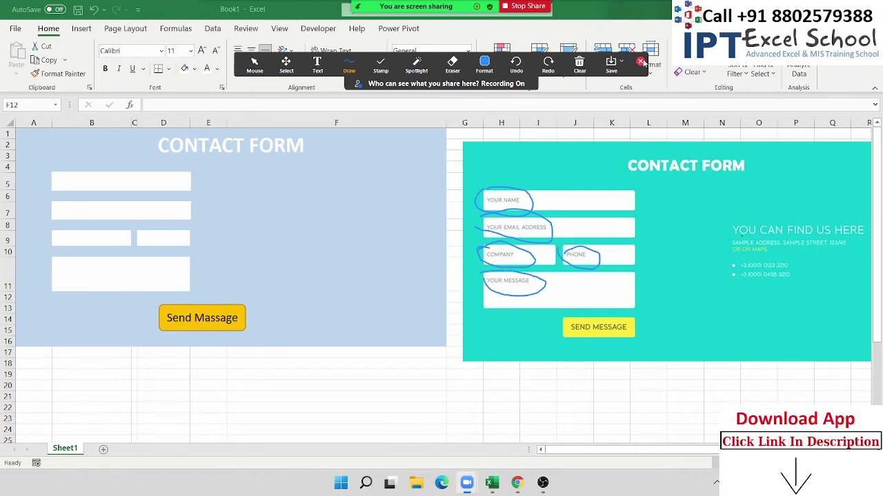
click(639, 62)
click(84, 188)
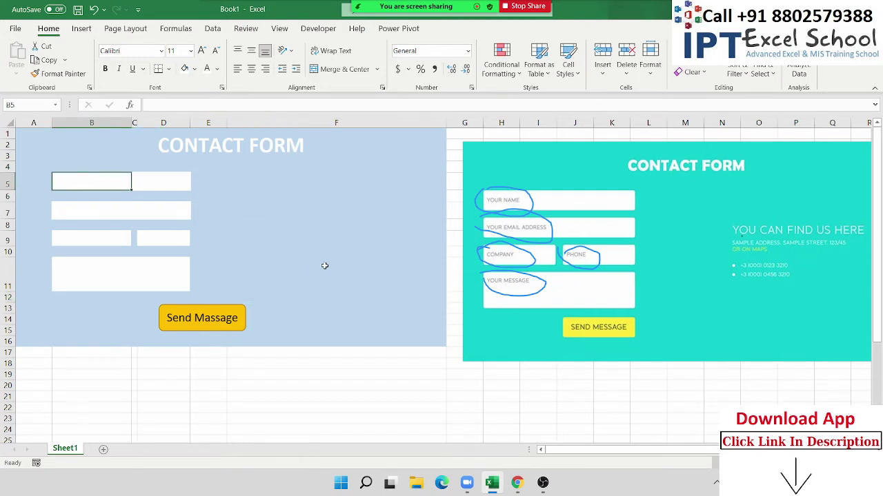
text(You N)
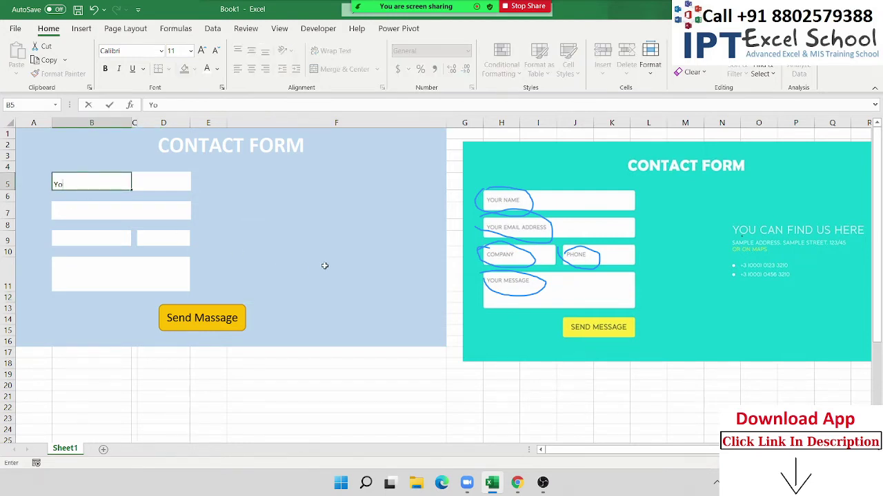
text(ame)
key(Return)
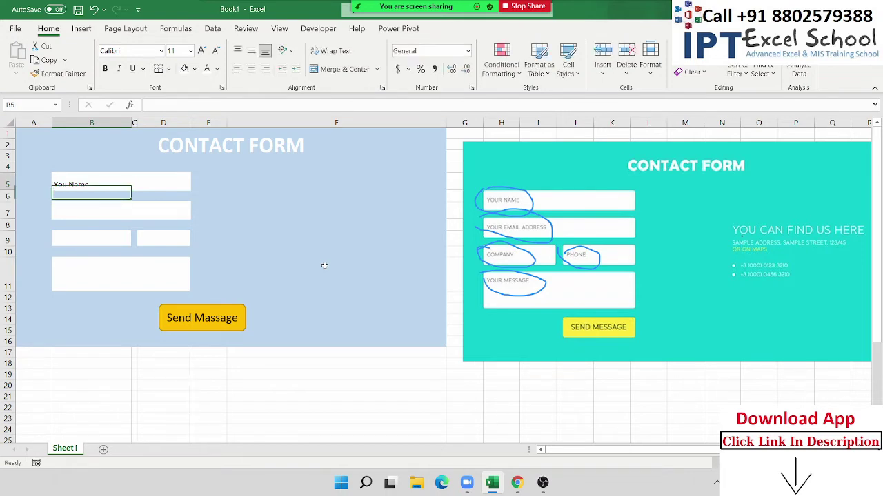
key(Up)
text(Puja)
key(Return)
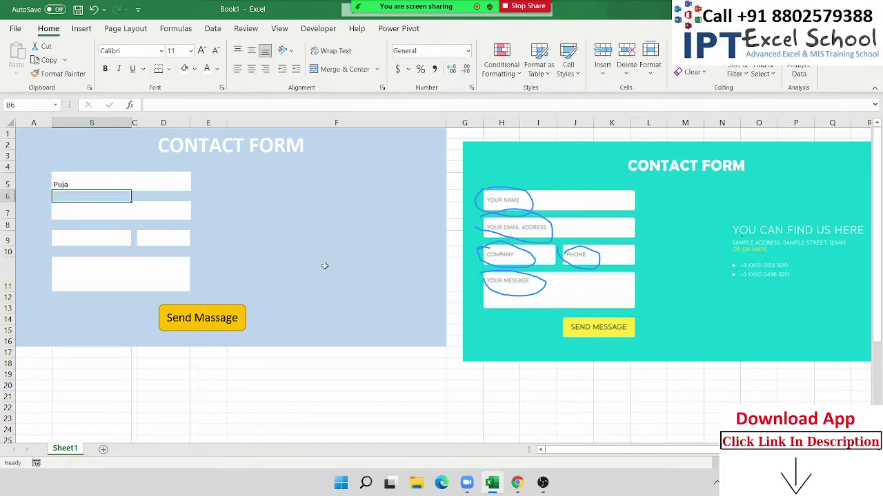
key(Up)
key(Down)
key(Up)
key(Delete)
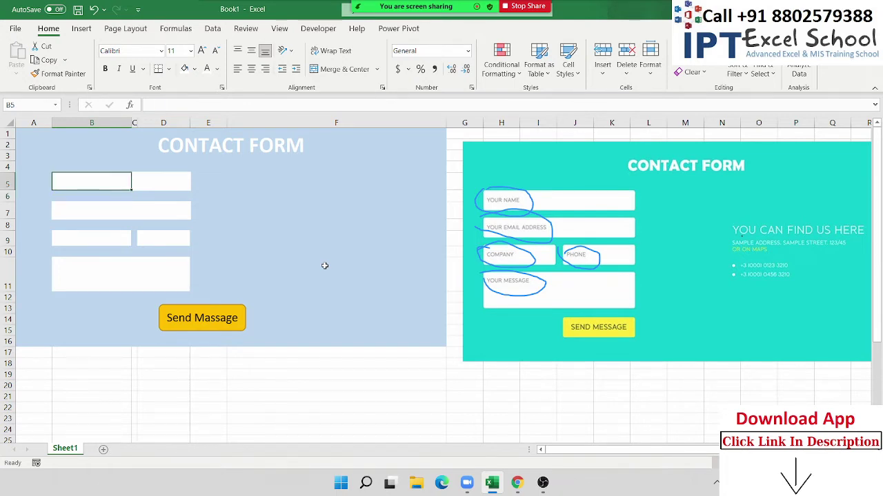
key(Down)
key(Up)
key(Right)
key(Right)
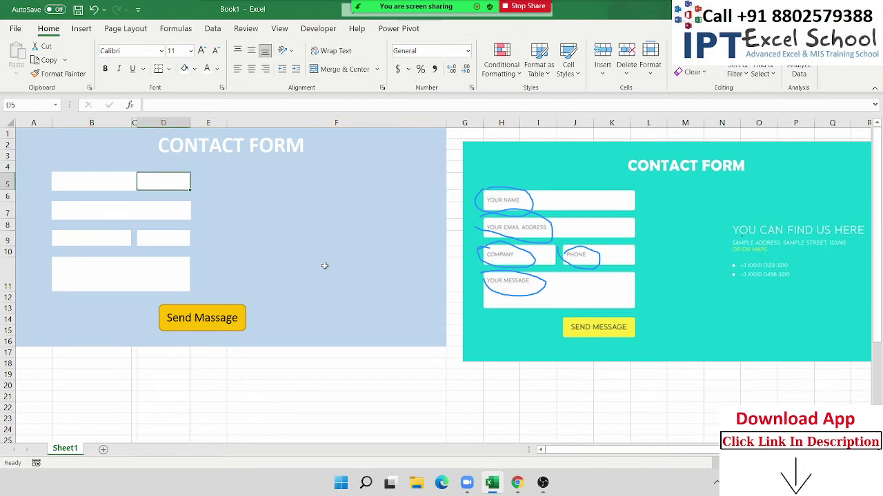
key(Left)
key(Left)
key(Left)
key(Right)
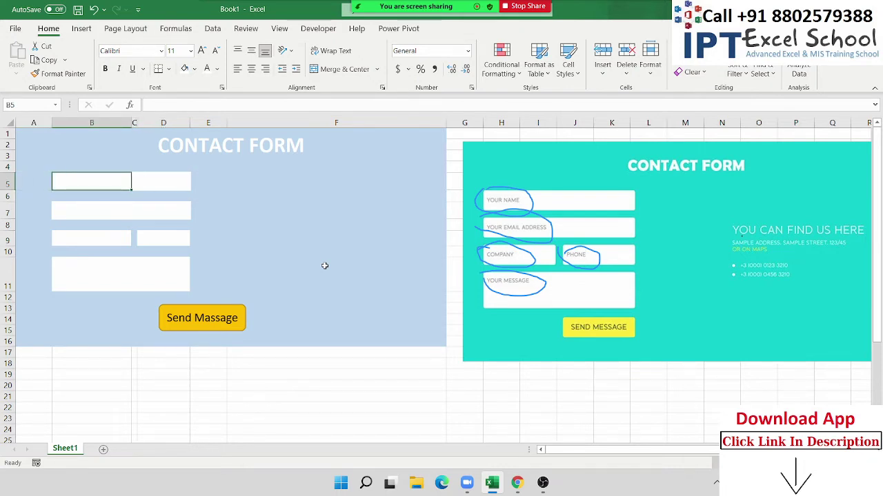
key(Left)
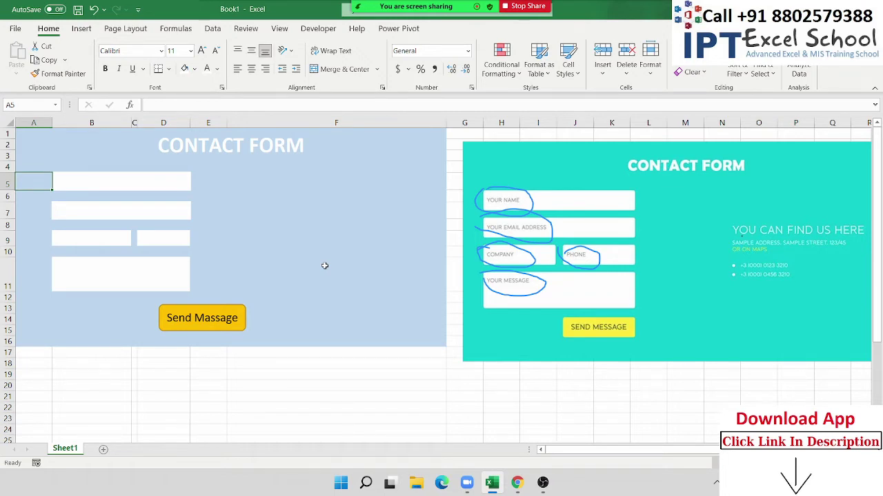
key(Right)
Step: Enter the 'Your Neme' label in A5 and 'your Email Address' in A7
key(Left)
text(t)
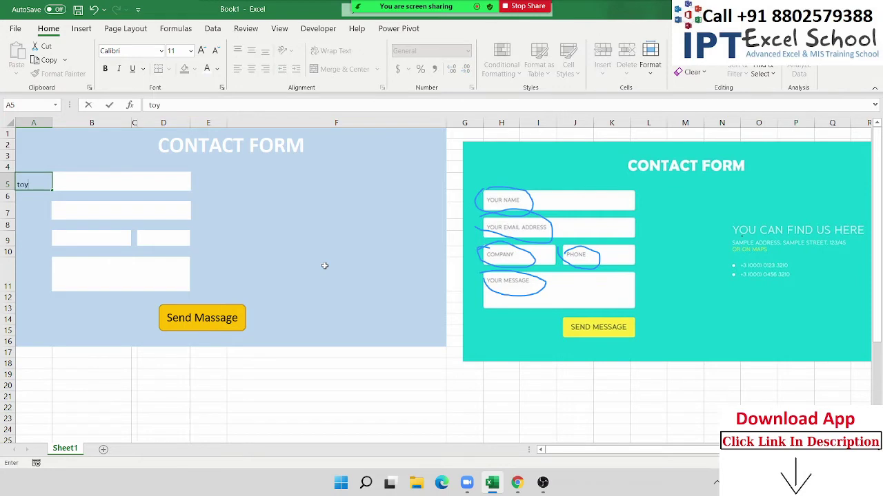
key(BackSpace)
key(BackSpace)
key(BackSpace)
text(Your N)
text(eme)
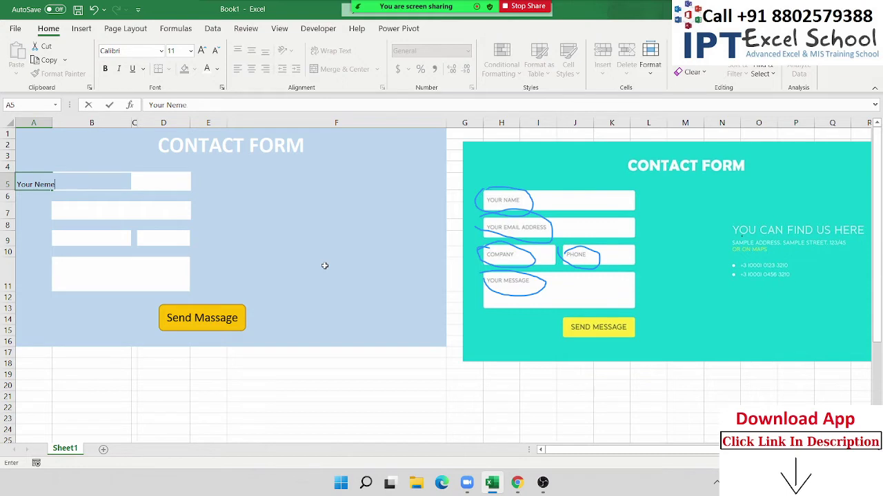
key(Return)
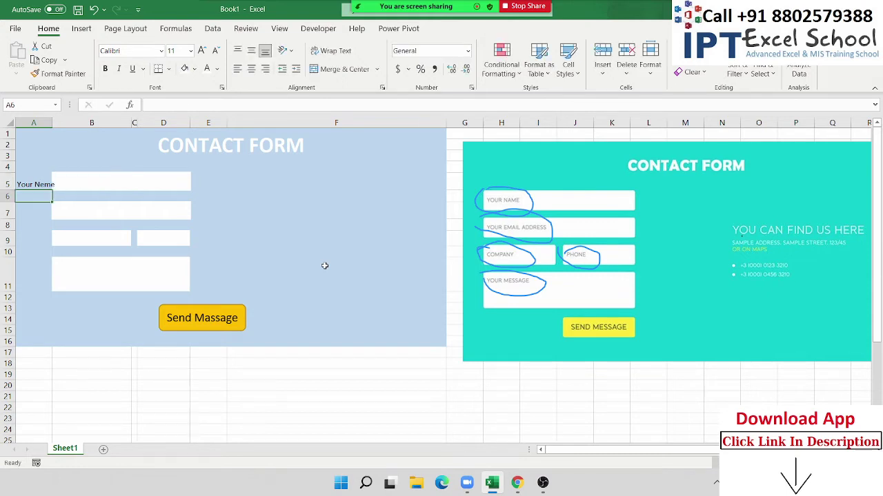
key(Down)
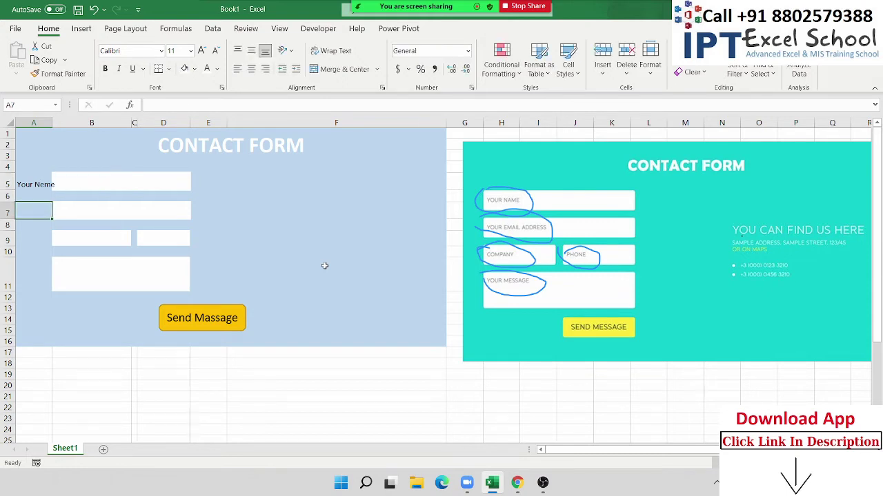
text(your)
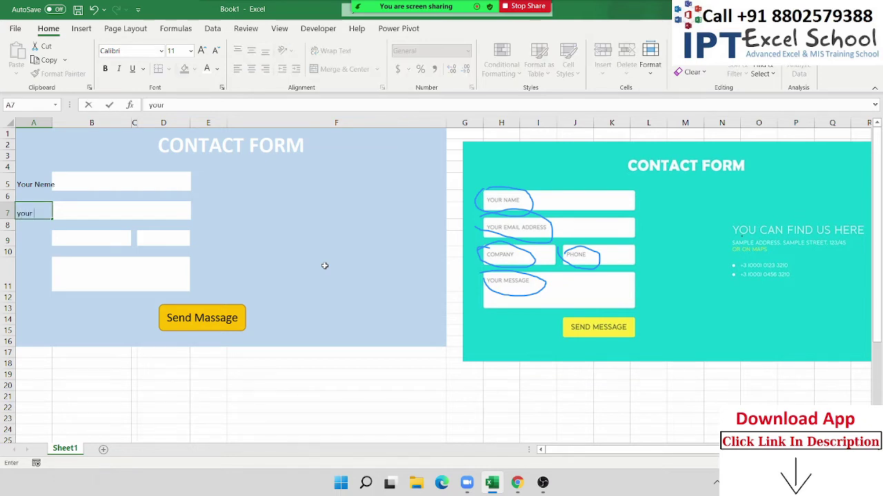
text(mail A)
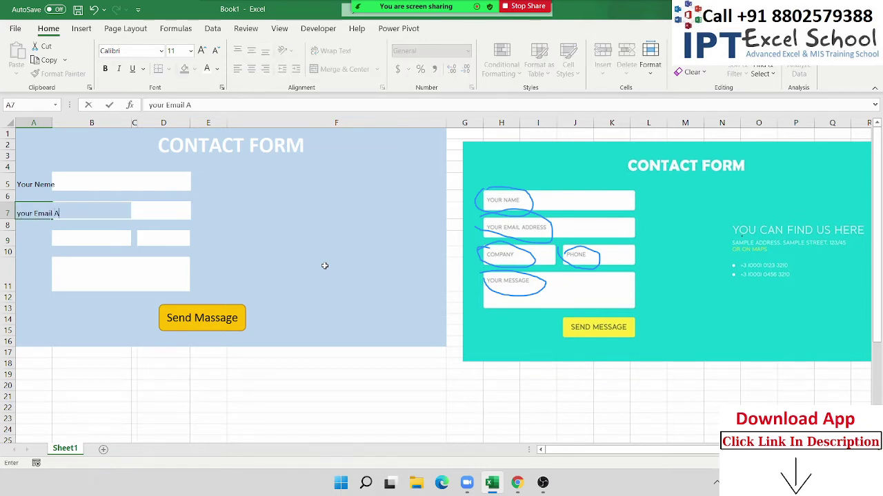
text(ss)
key(Return)
key(Return)
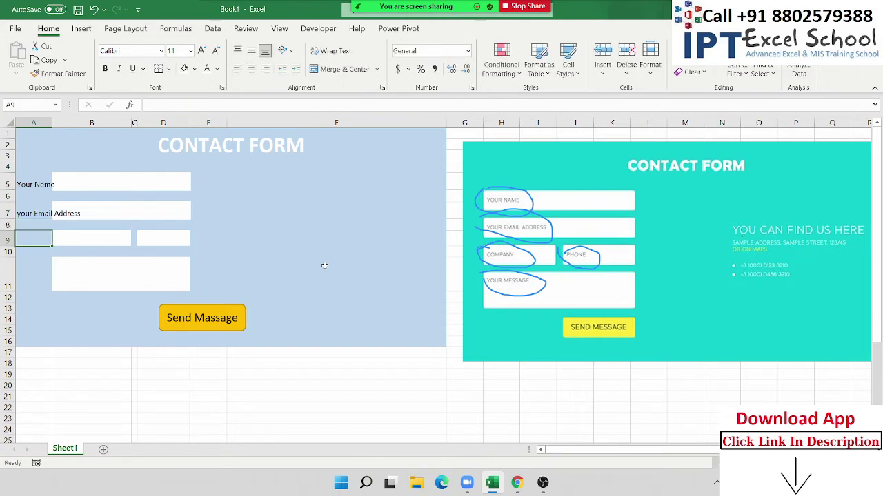
Step: Add the labels Company in A9, Phone in C9 and Your Massage in A11
text(Compan)
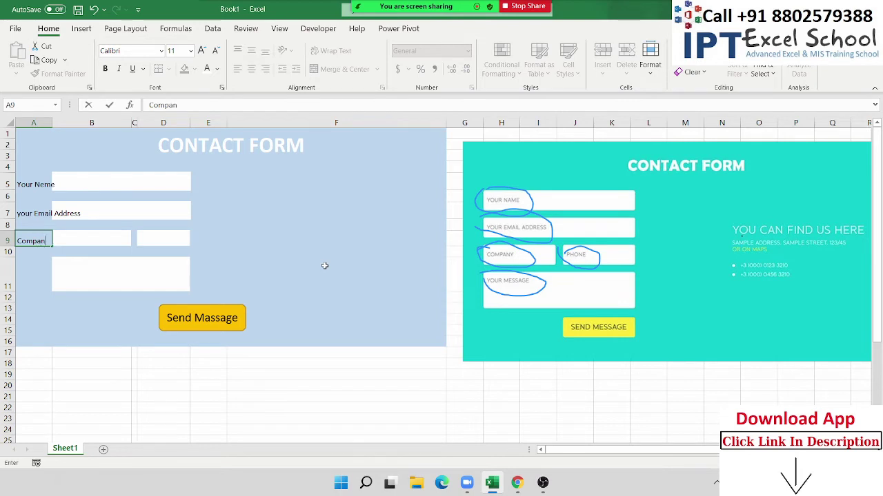
text(y)
key(Tab)
key(Tab)
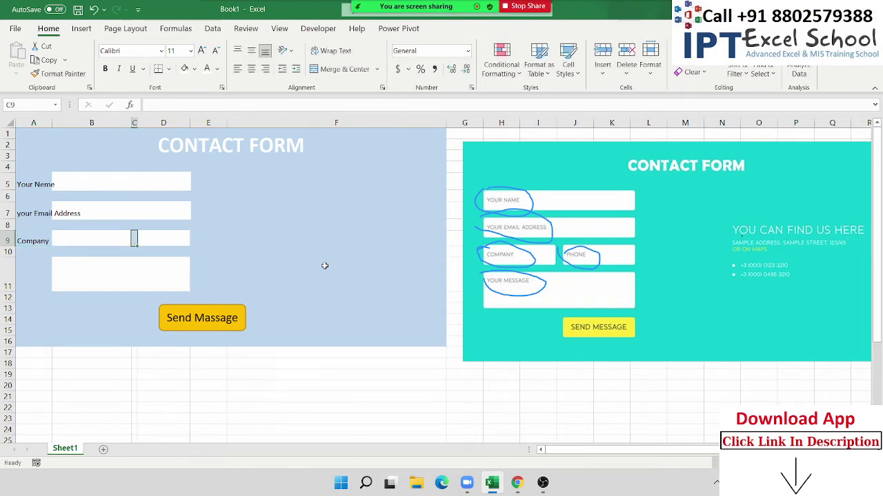
text(Phon)
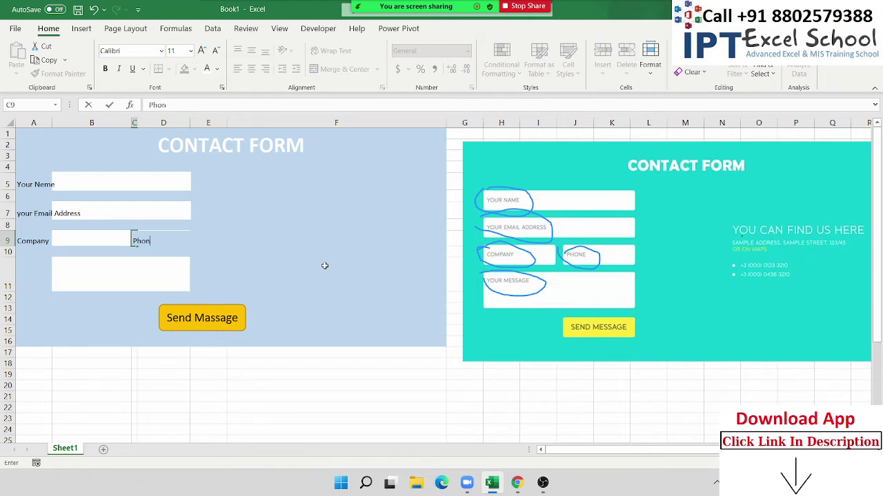
text(e)
key(Return)
key(Down)
key(Left)
key(Left)
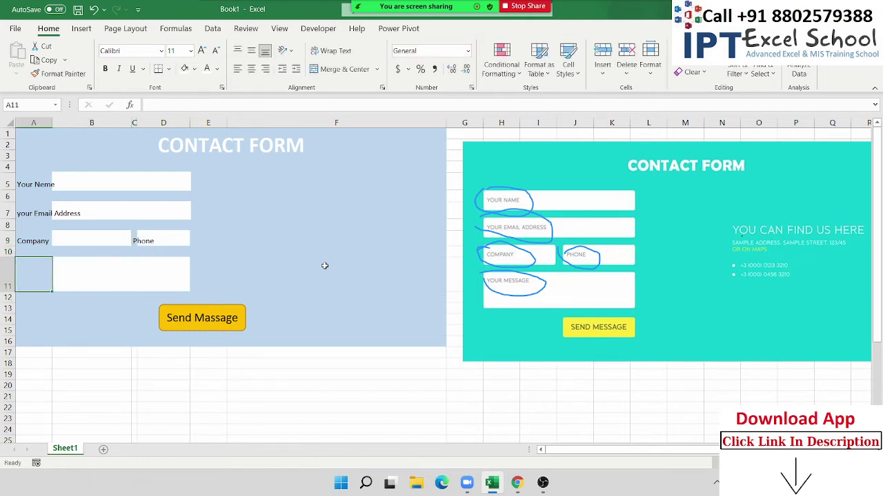
text(Your Mas)
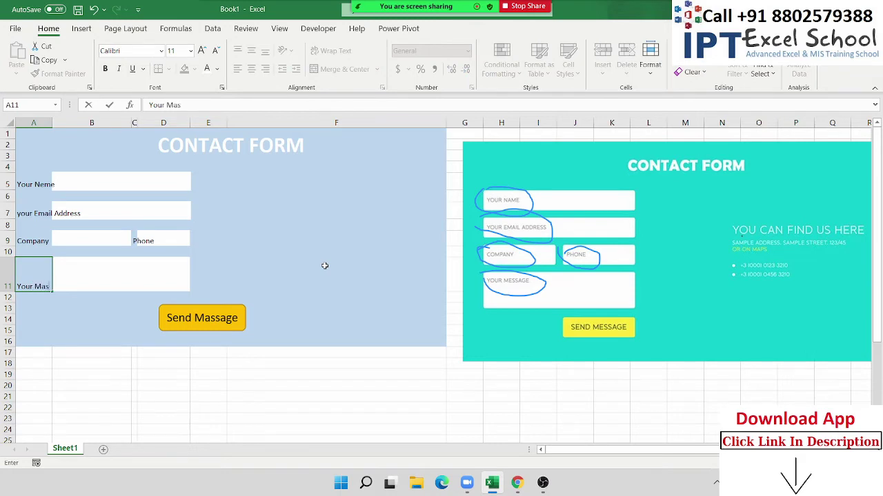
text(age)
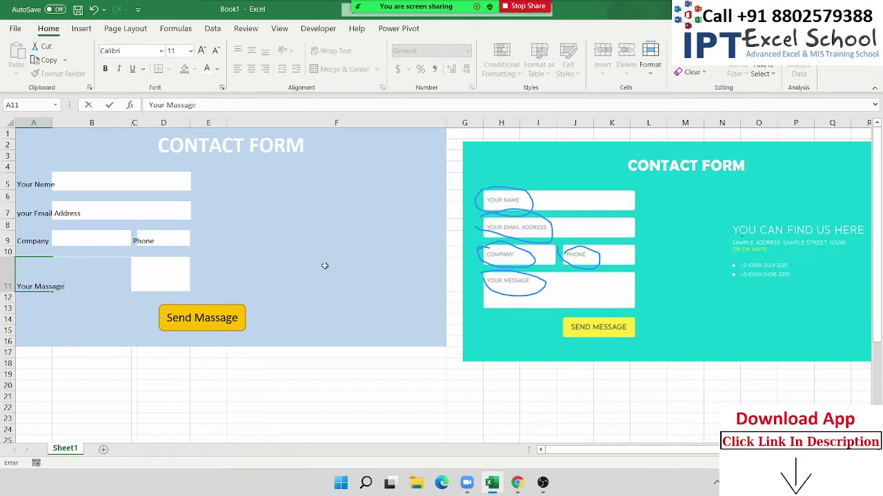
key(Return)
Step: Indent the Your Neme label into its box and centre it vertically
click(34, 184)
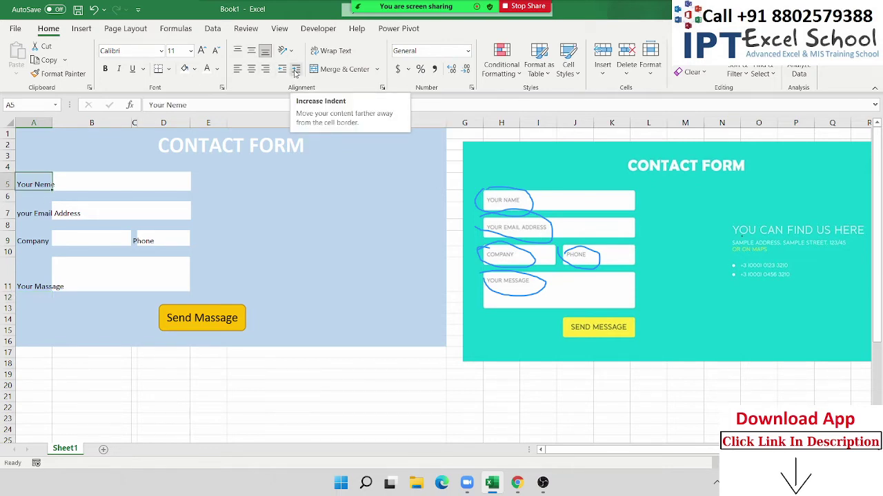
click(295, 72)
click(295, 72)
click(295, 71)
click(295, 72)
click(295, 72)
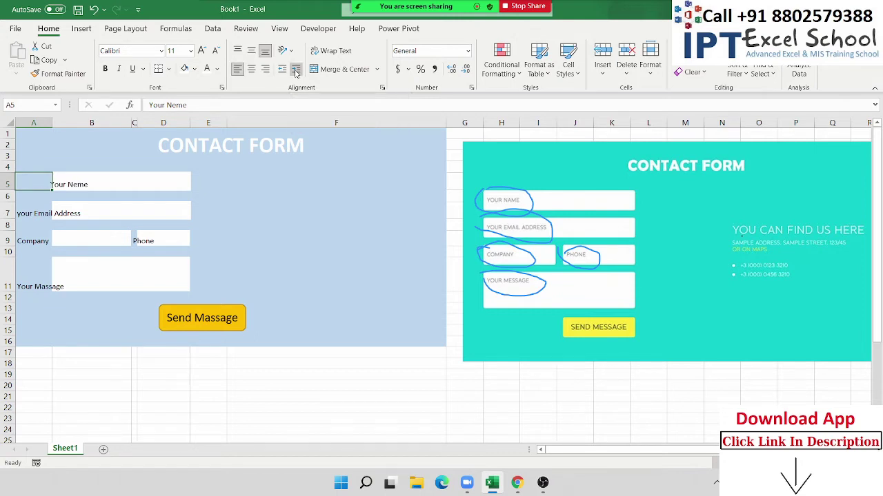
click(295, 71)
click(295, 71)
click(295, 72)
click(253, 70)
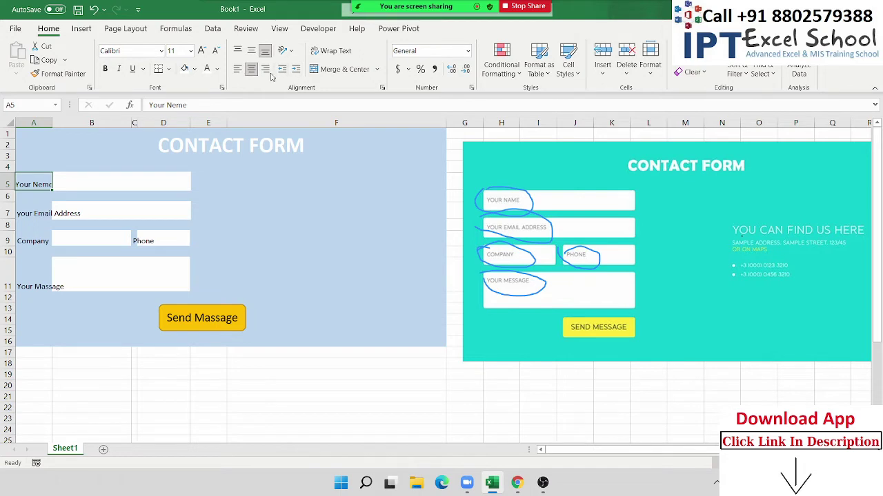
click(297, 69)
click(296, 69)
click(297, 69)
click(296, 69)
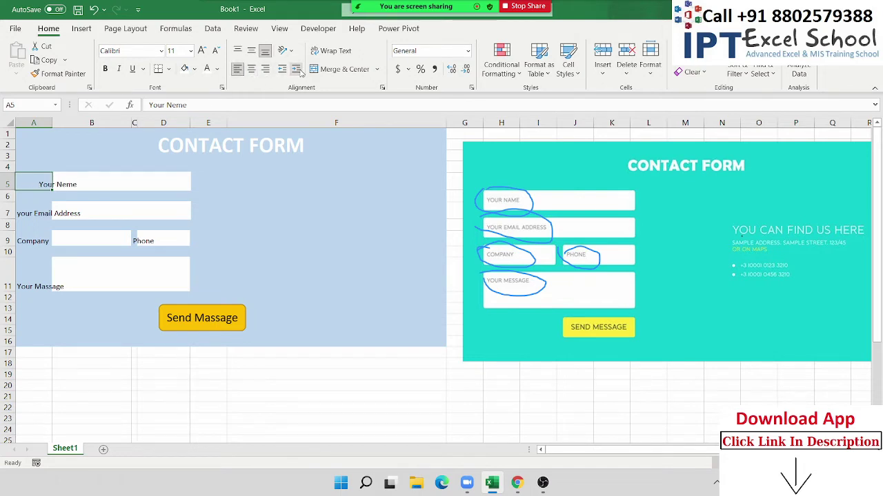
click(296, 69)
click(297, 69)
click(296, 69)
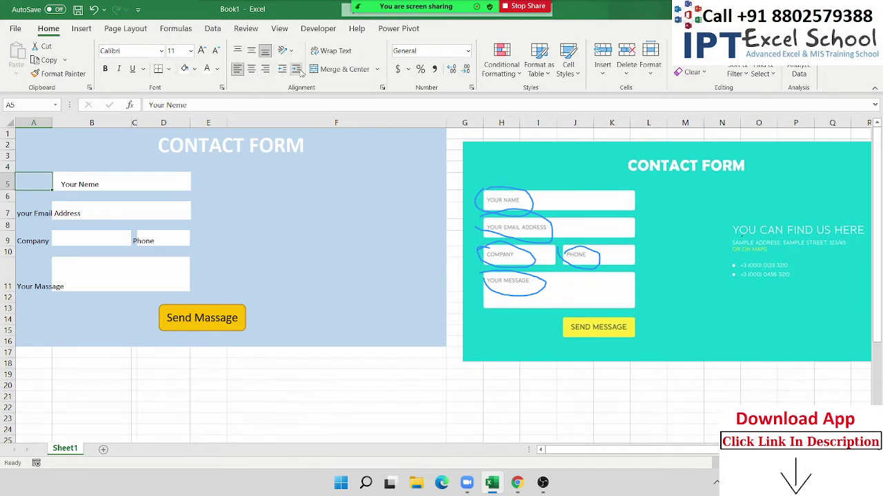
click(251, 52)
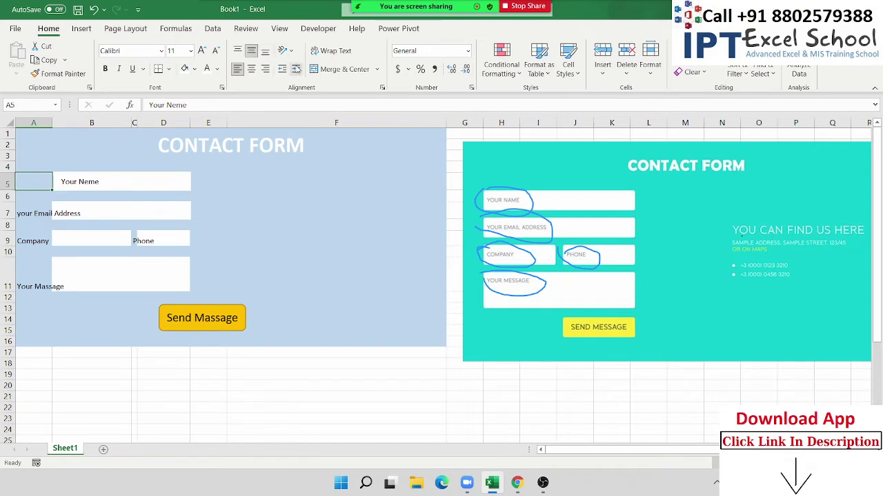
Step: Indent the email label into its box and centre it vertically
click(38, 212)
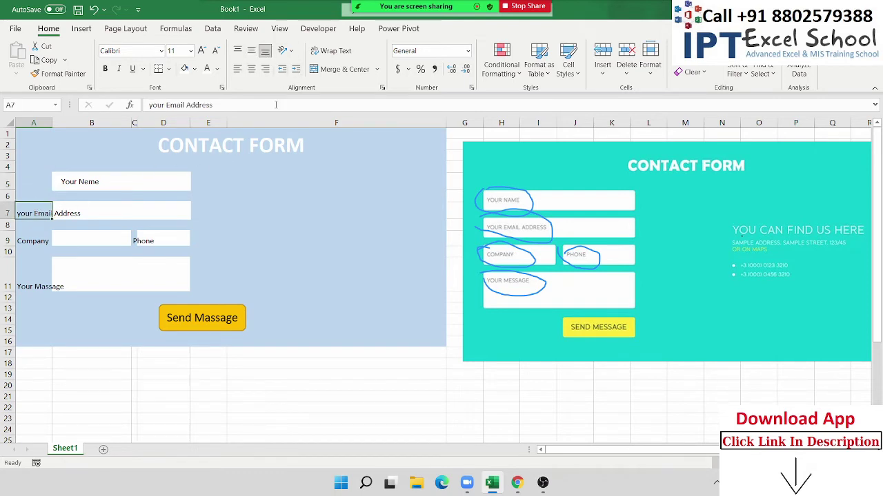
click(296, 71)
double_click(296, 71)
double_click(297, 71)
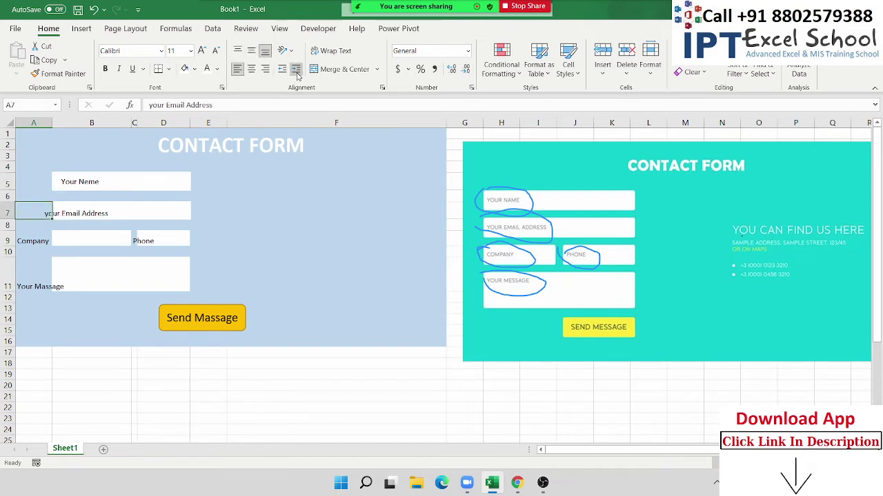
double_click(296, 70)
double_click(297, 70)
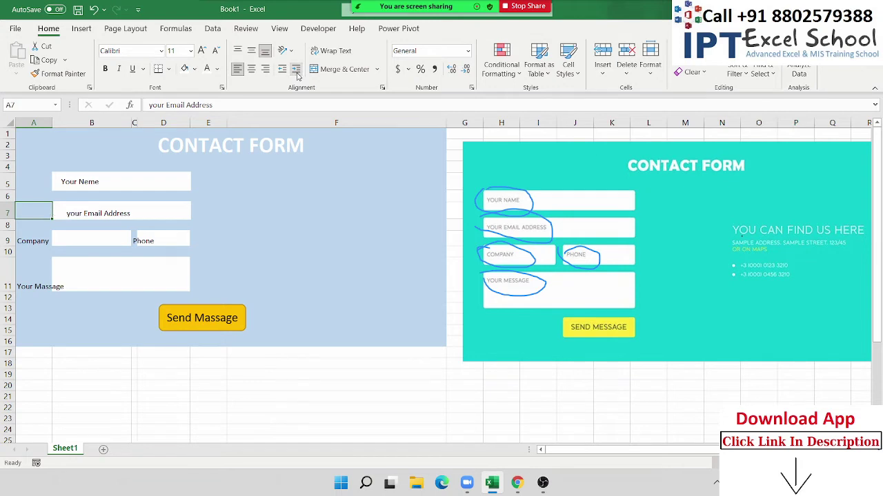
click(252, 52)
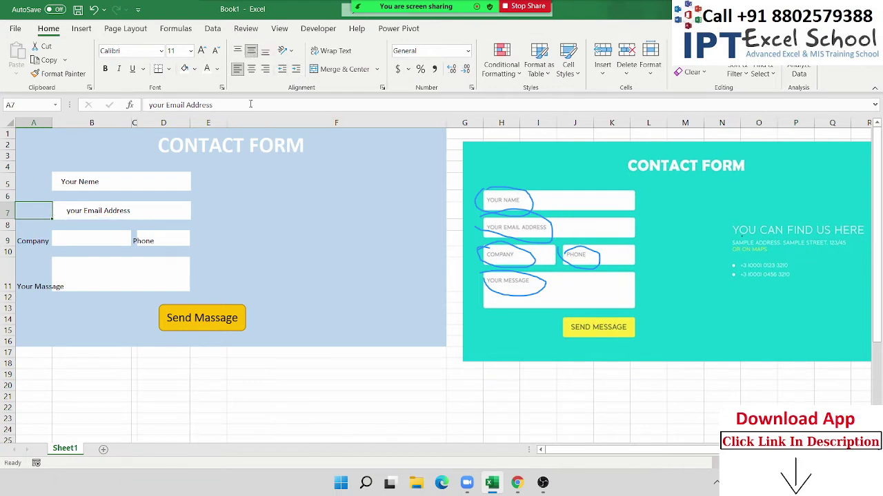
click(282, 69)
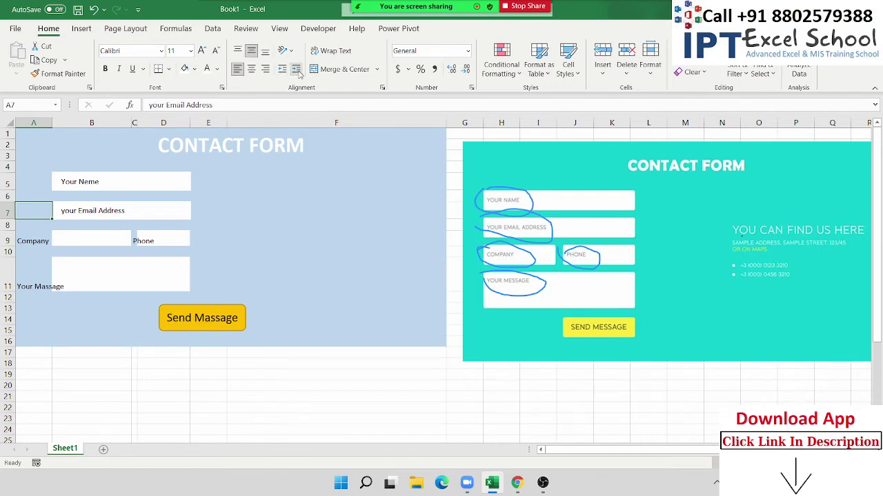
Step: Indent the Company label several steps and the Phone label one step
click(31, 244)
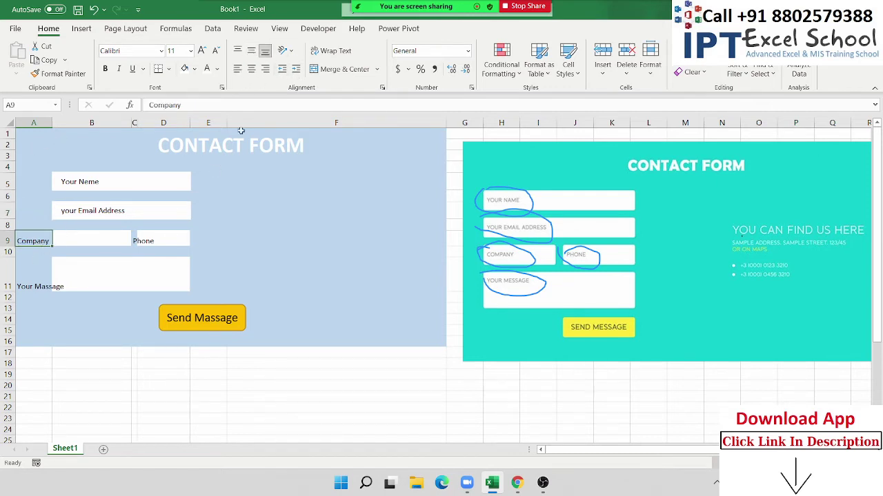
click(297, 70)
click(297, 70)
click(296, 70)
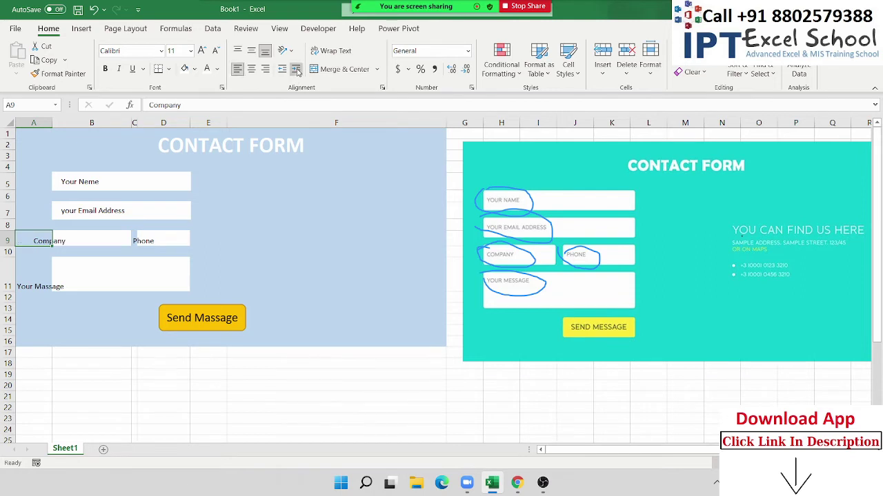
click(296, 69)
click(296, 70)
click(296, 69)
click(297, 69)
click(296, 69)
click(136, 241)
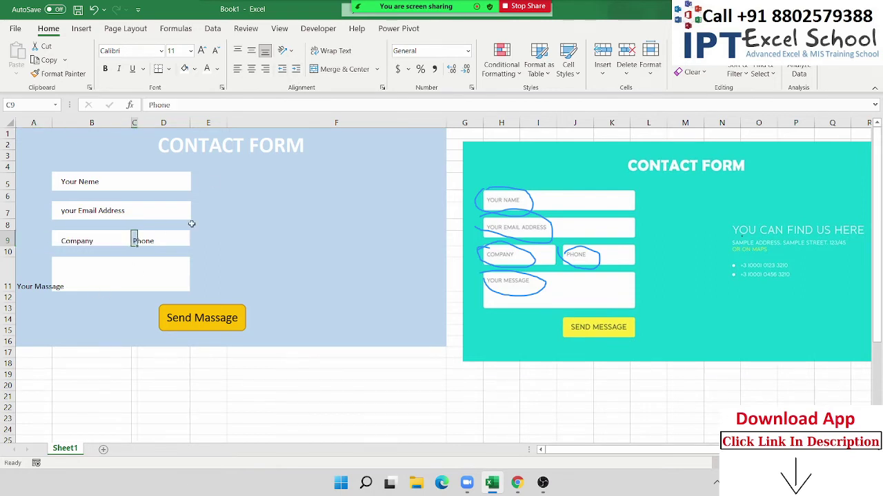
click(296, 69)
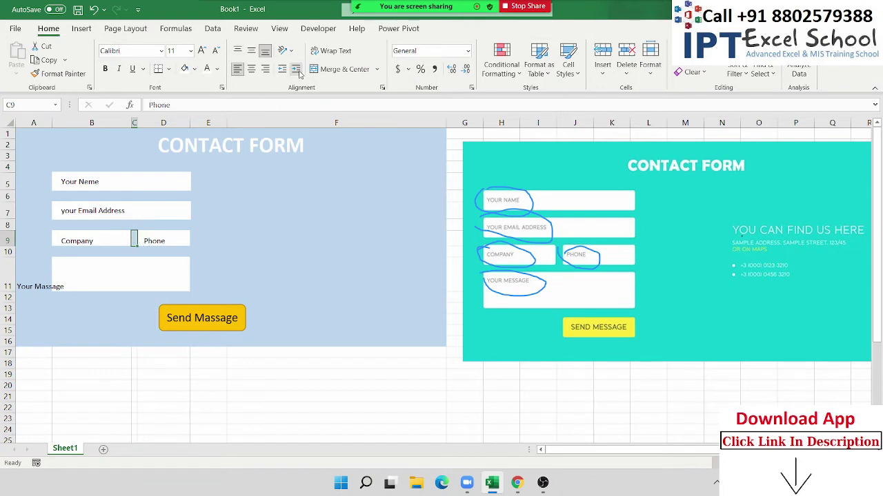
Step: Centre the Your Massage label vertically, left-align it and indent it into its box
click(39, 285)
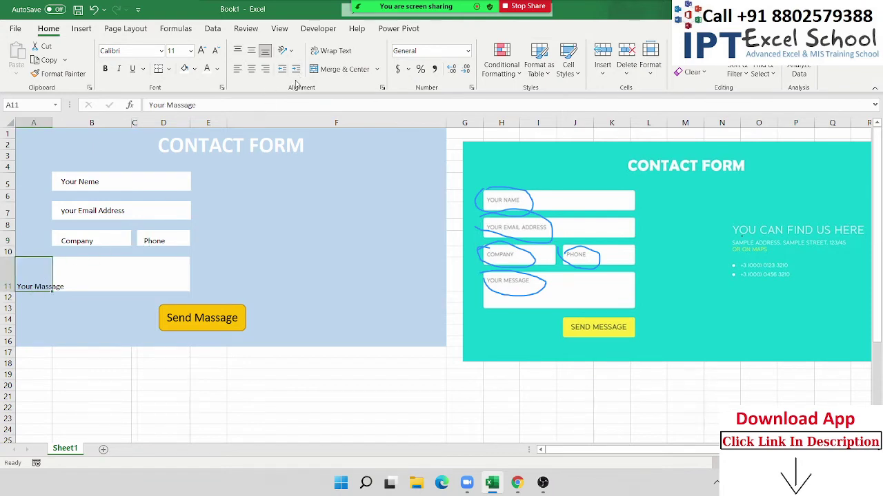
click(252, 53)
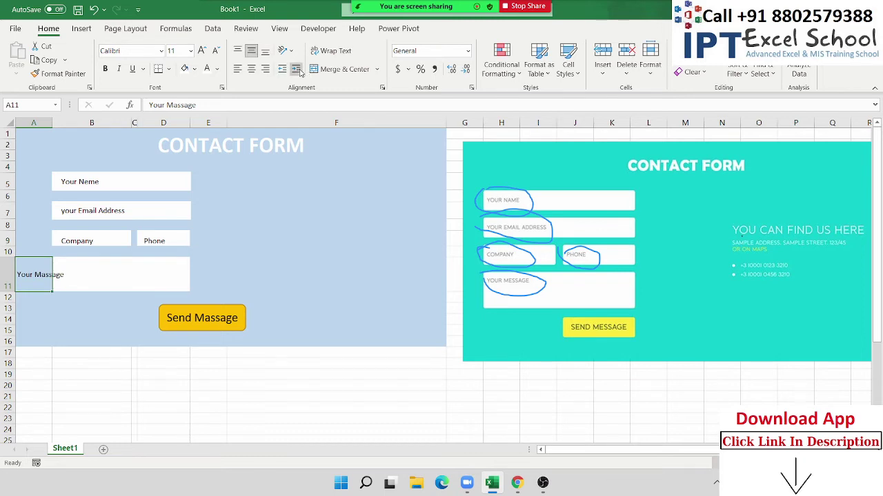
click(297, 70)
click(297, 70)
click(297, 69)
click(296, 70)
click(297, 70)
click(297, 70)
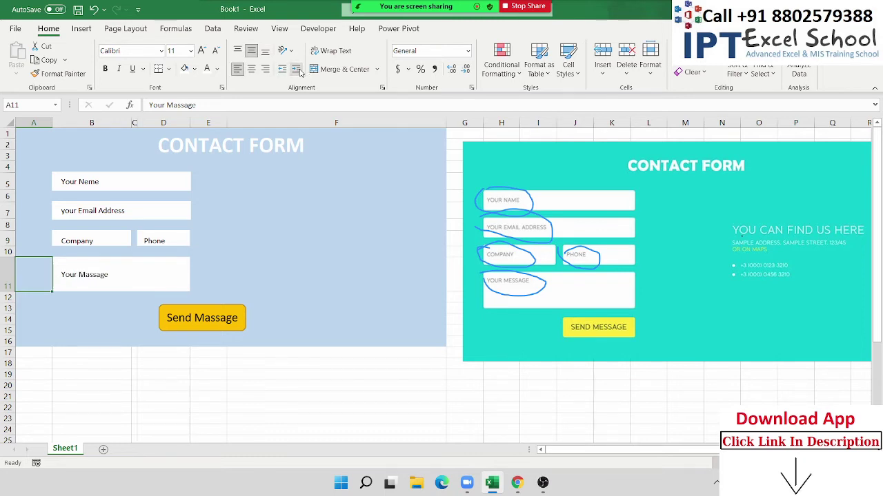
click(67, 241)
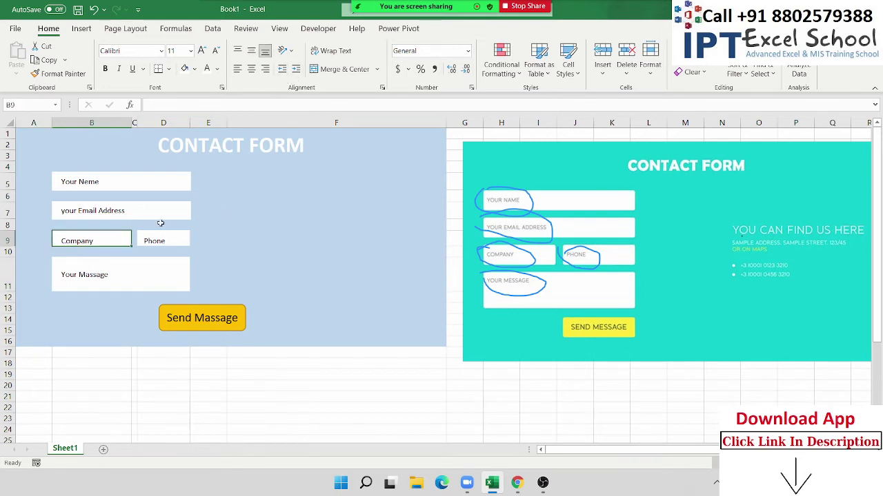
Step: Vertically centre the Company label and make the Phone label in C9 left-aligned and middle-aligned
click(45, 240)
click(251, 50)
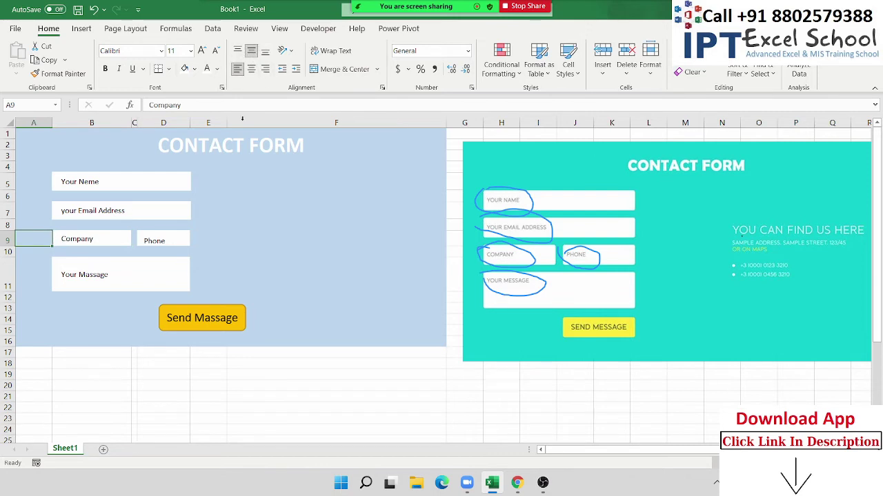
click(138, 238)
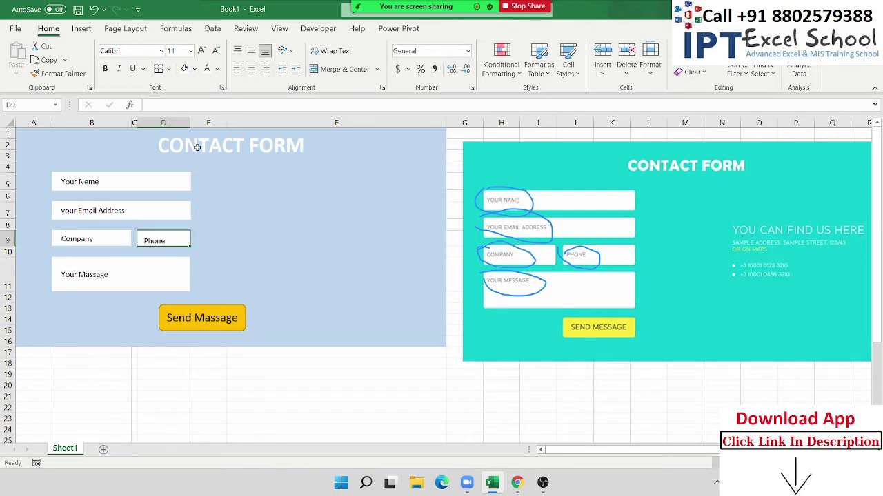
key(Left)
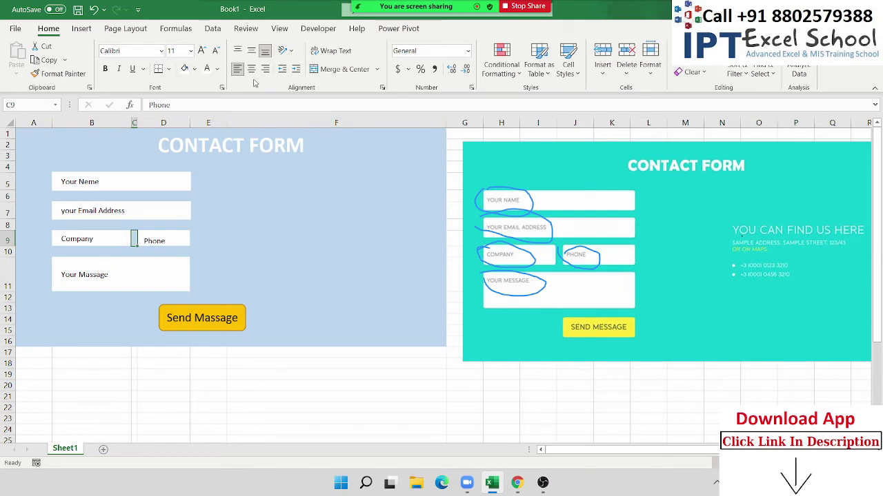
click(252, 71)
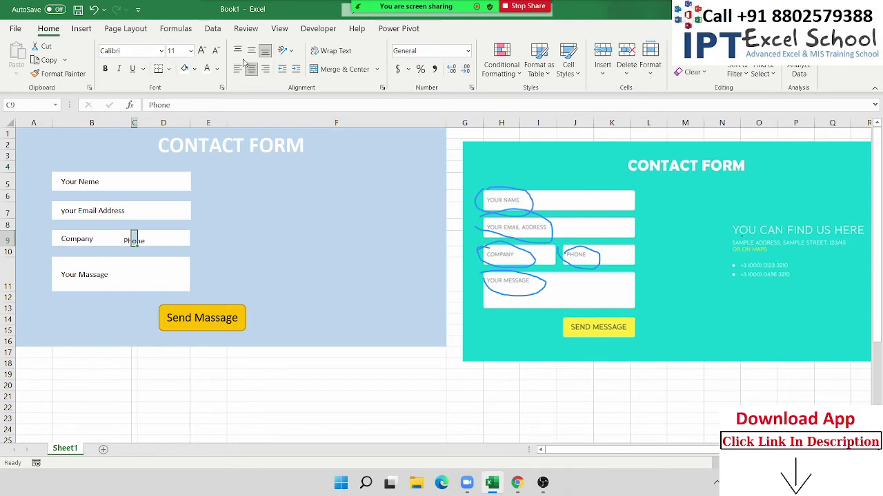
click(237, 69)
click(253, 51)
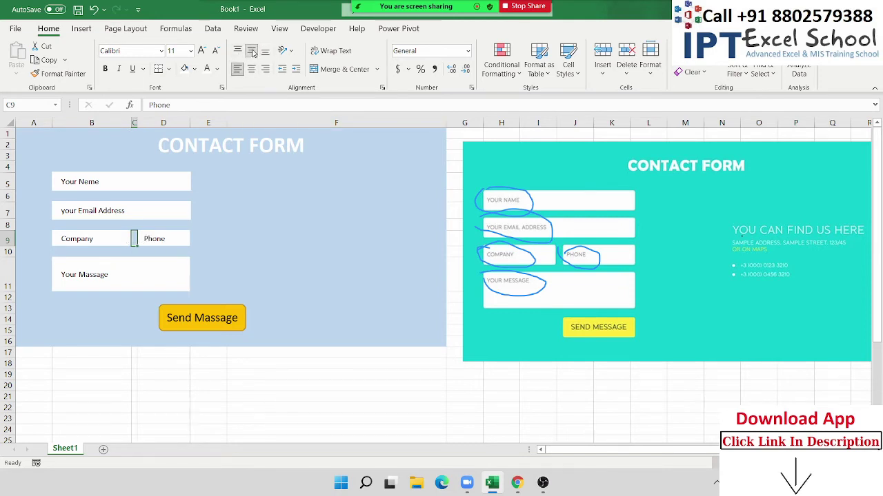
click(60, 183)
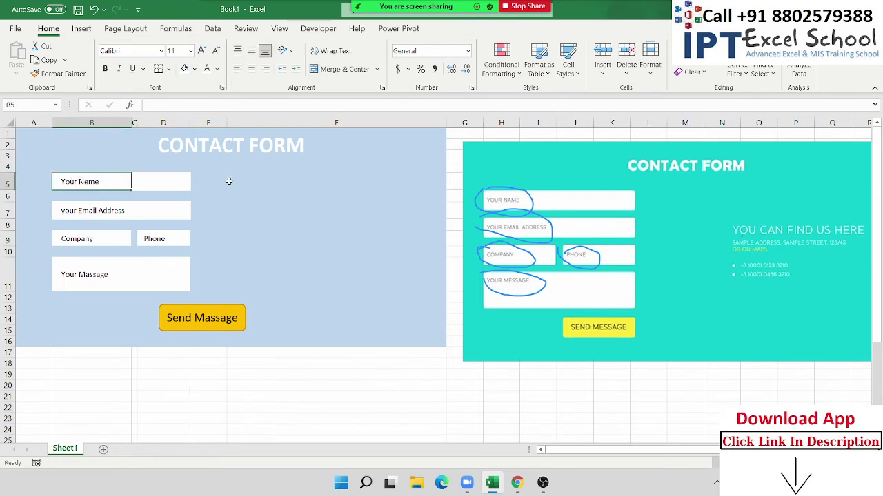
Step: Vertically centre the name, email, Company and message field boxes
click(251, 52)
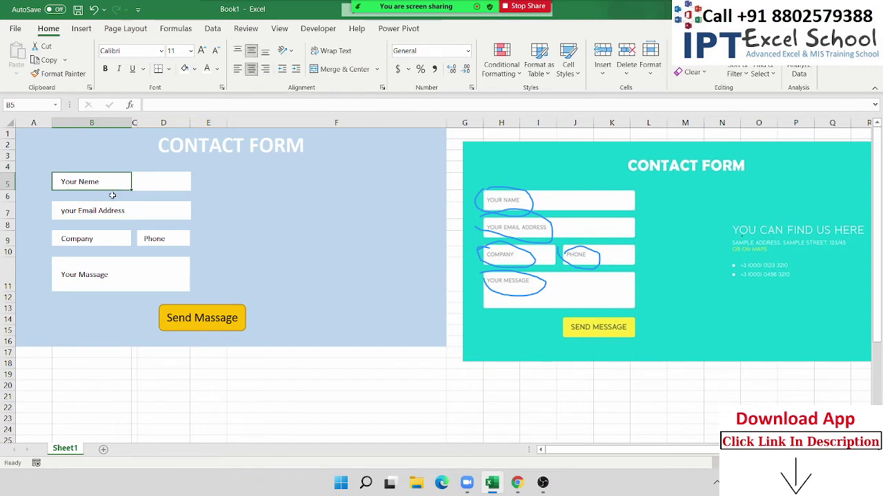
click(82, 214)
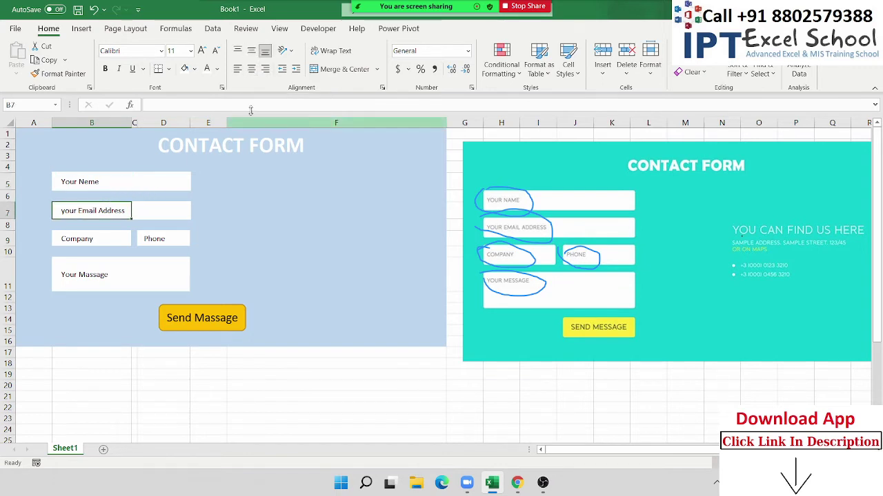
click(251, 52)
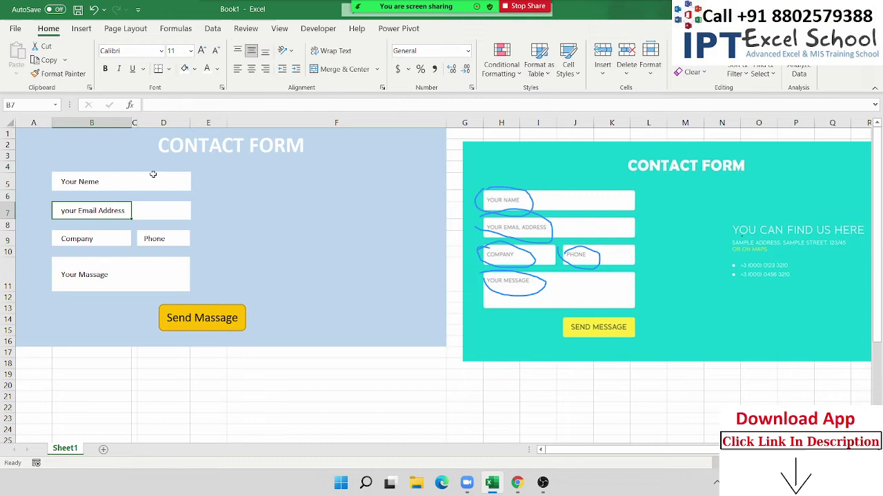
click(84, 239)
click(251, 52)
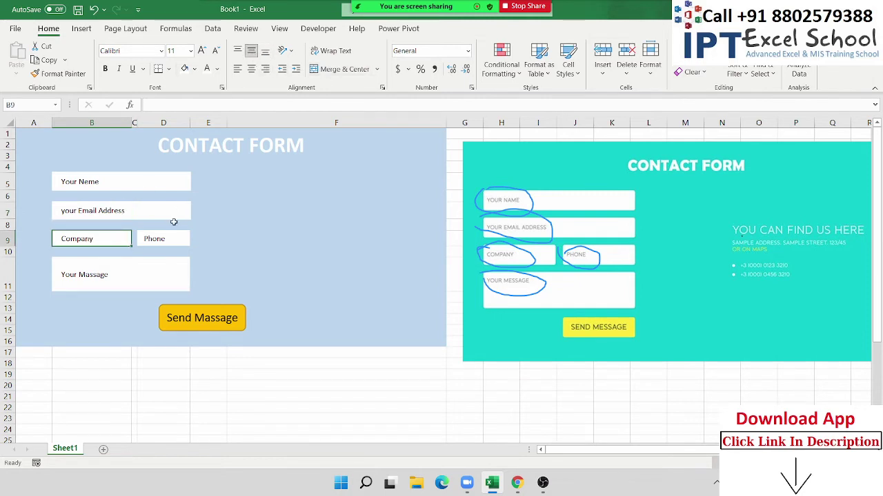
click(165, 239)
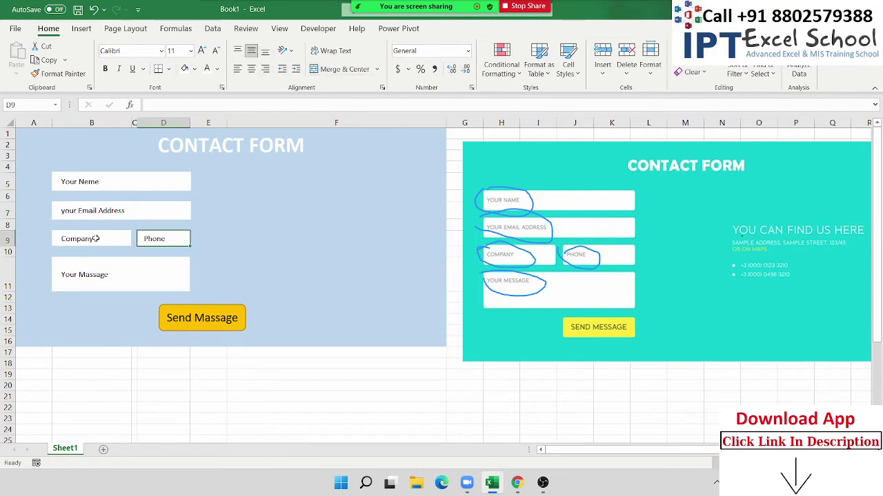
click(88, 266)
click(251, 52)
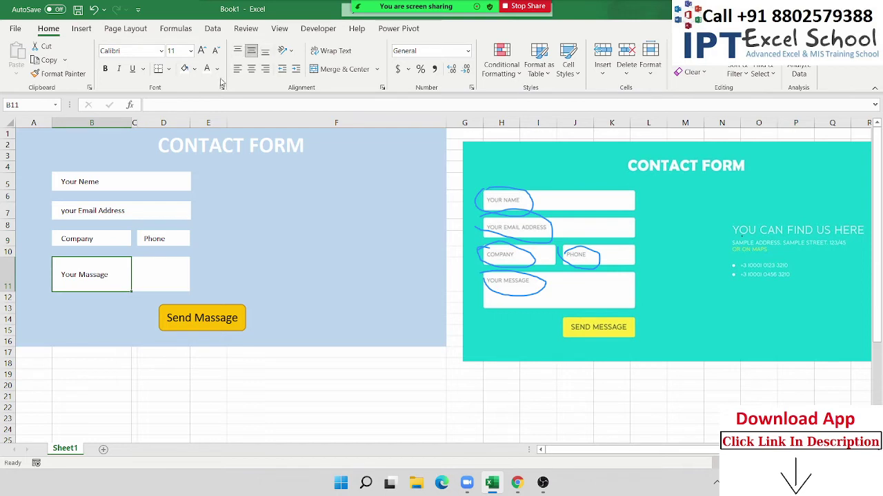
Step: Turn the labels in A5, A7, A9 and C9 grey
click(46, 182)
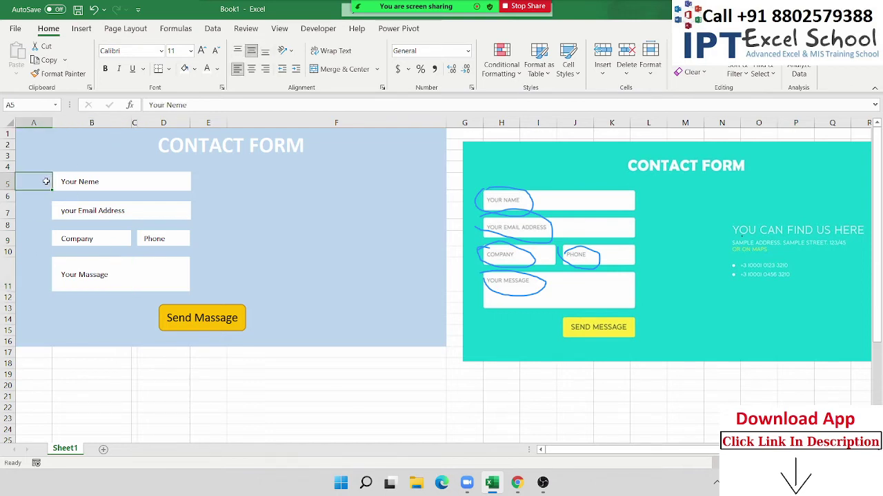
click(217, 69)
click(206, 145)
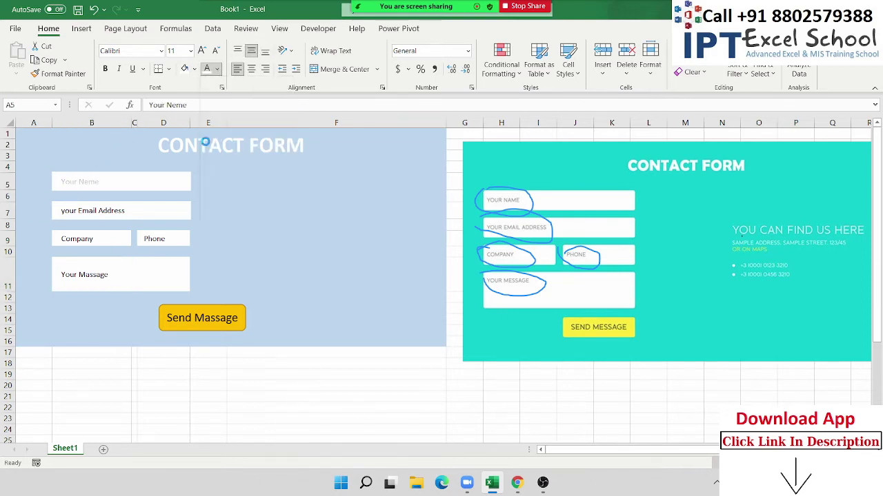
click(44, 210)
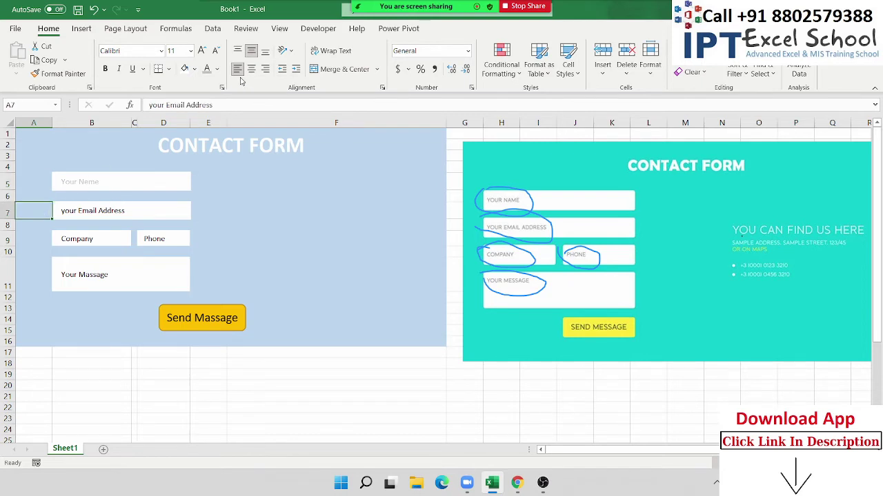
click(206, 69)
click(46, 240)
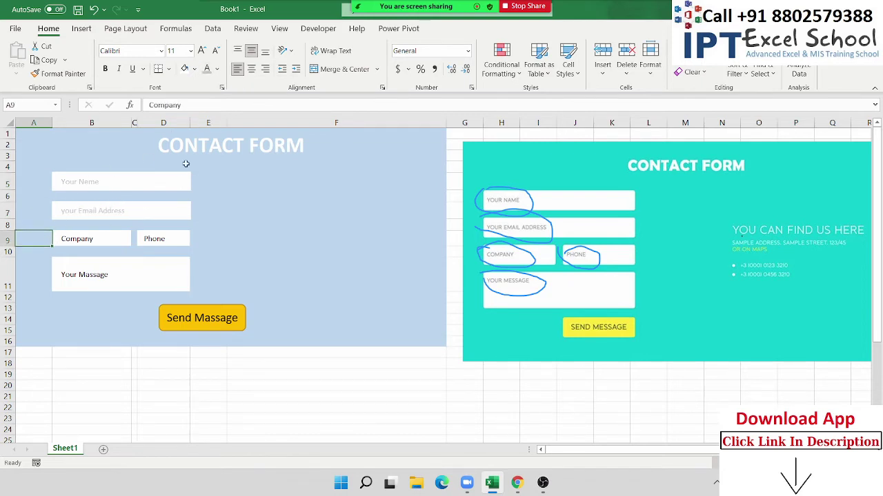
click(206, 68)
click(135, 240)
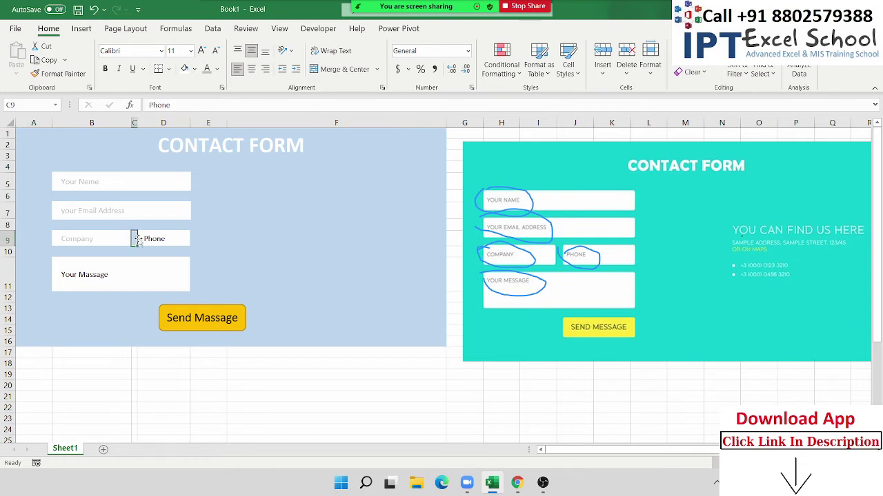
click(206, 69)
Step: Try left-aligning the Your Massage label in A11, then undo it
click(41, 282)
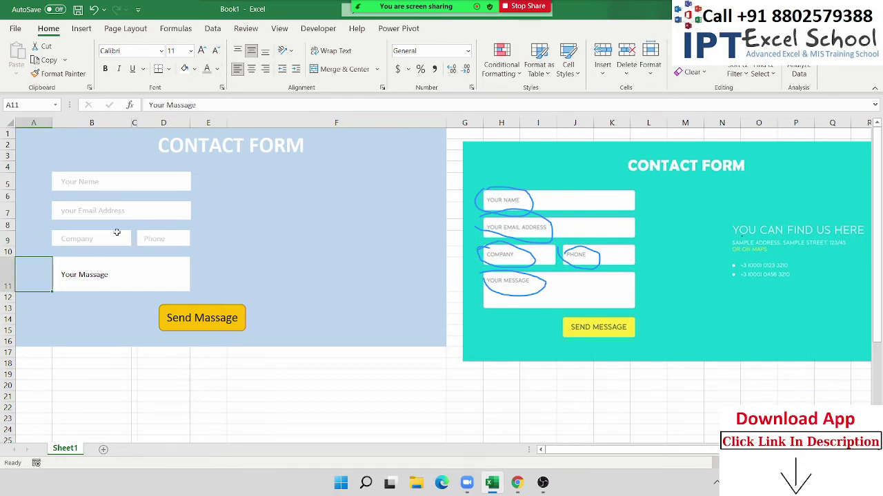
click(238, 72)
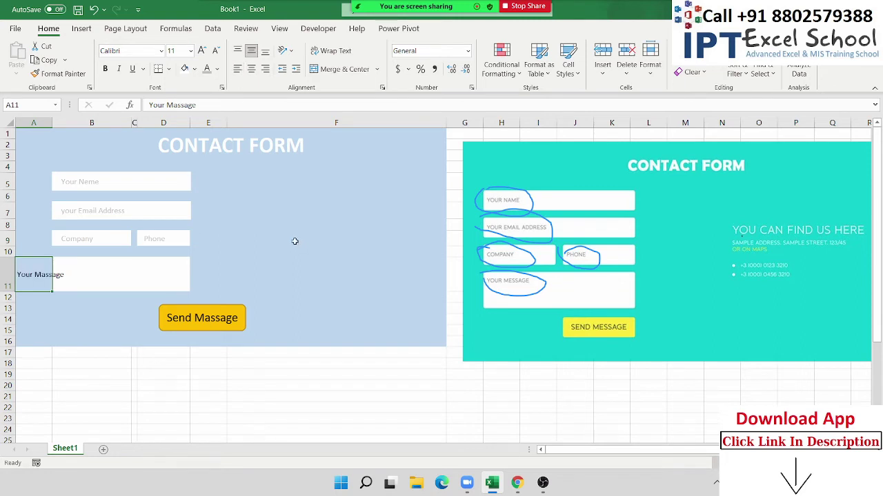
key(ctrl+z)
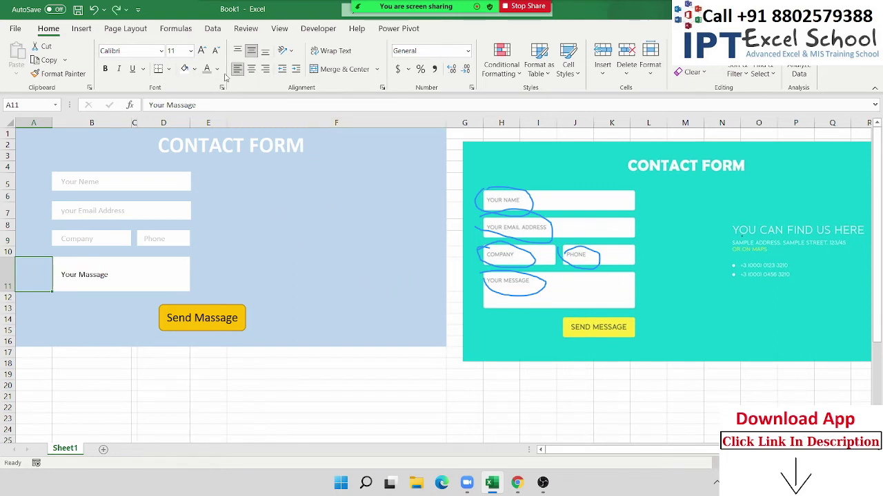
click(270, 224)
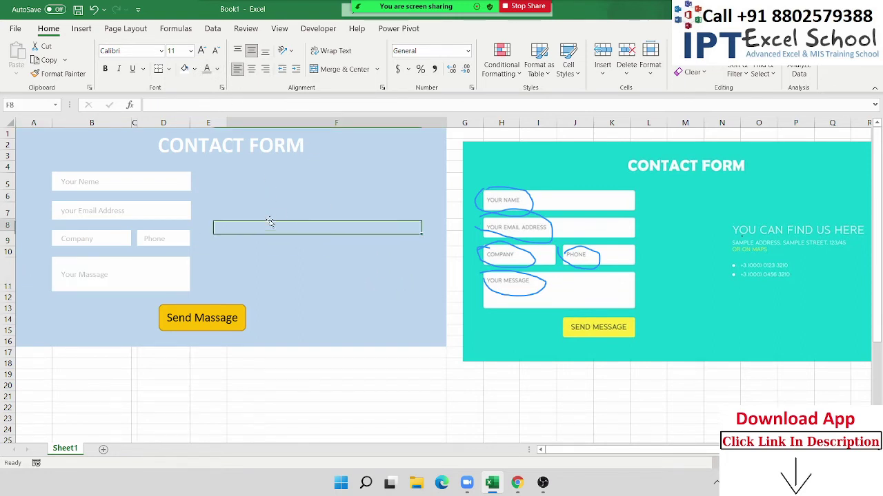
Step: Set black text for the name box B5 and bold for the email, Company and message boxes
click(61, 181)
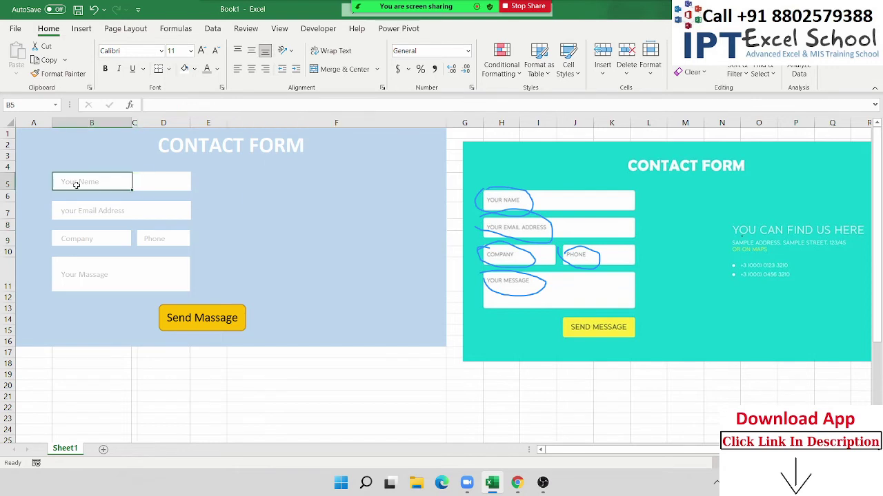
click(217, 69)
click(215, 117)
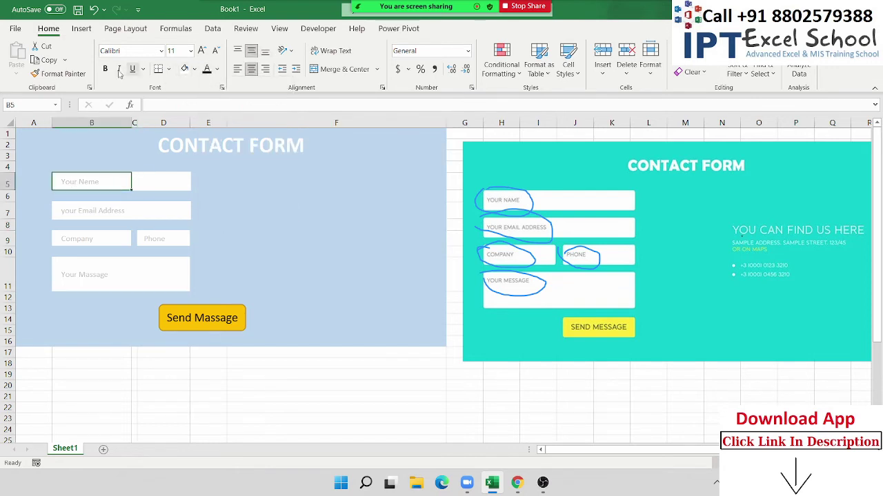
click(92, 215)
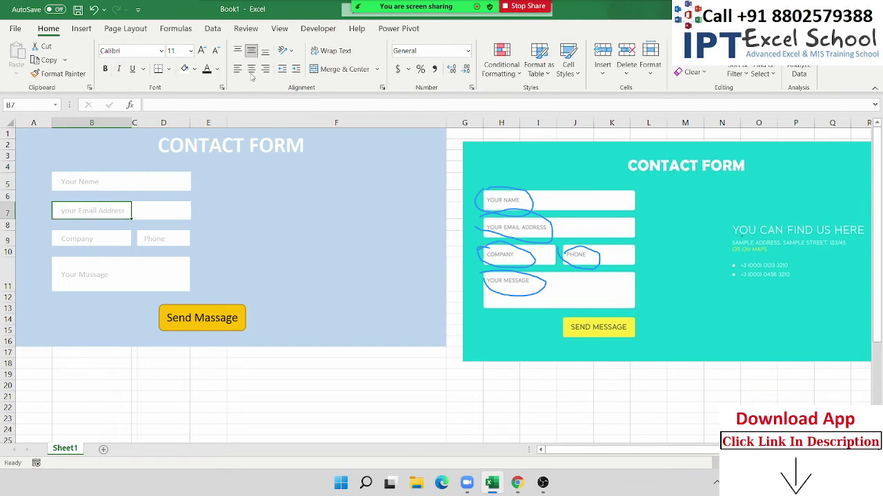
click(105, 68)
click(90, 240)
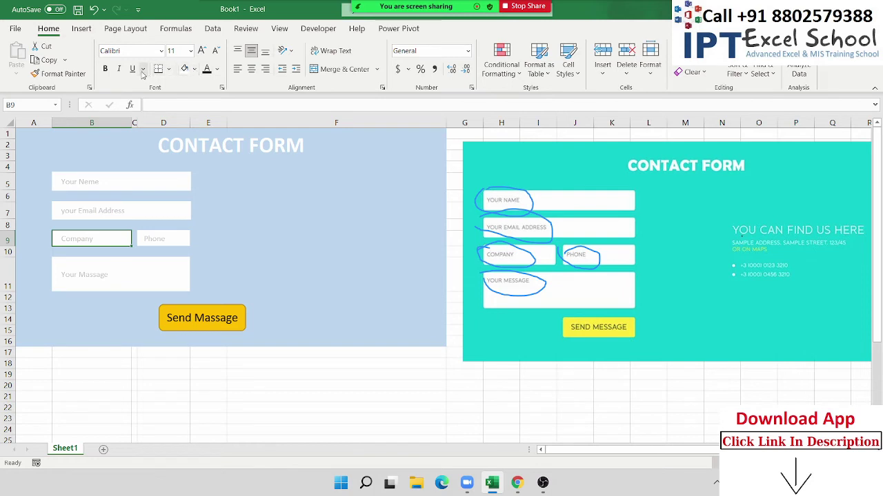
click(110, 74)
click(156, 238)
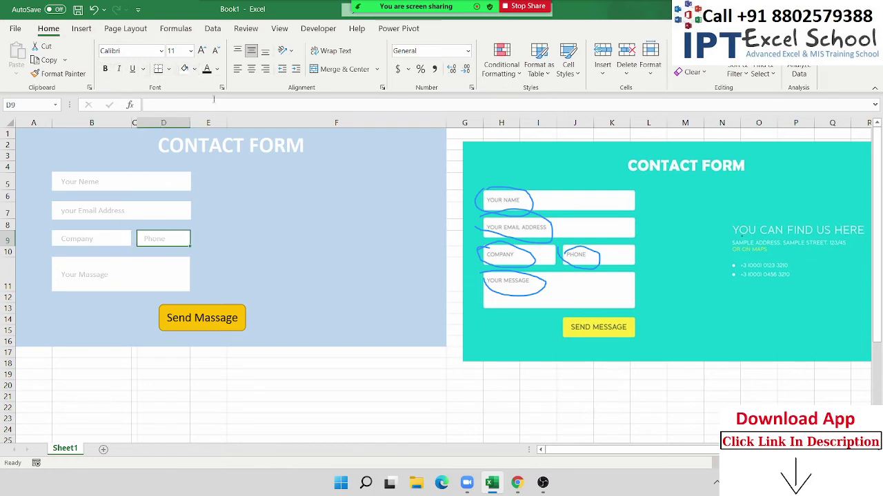
click(80, 275)
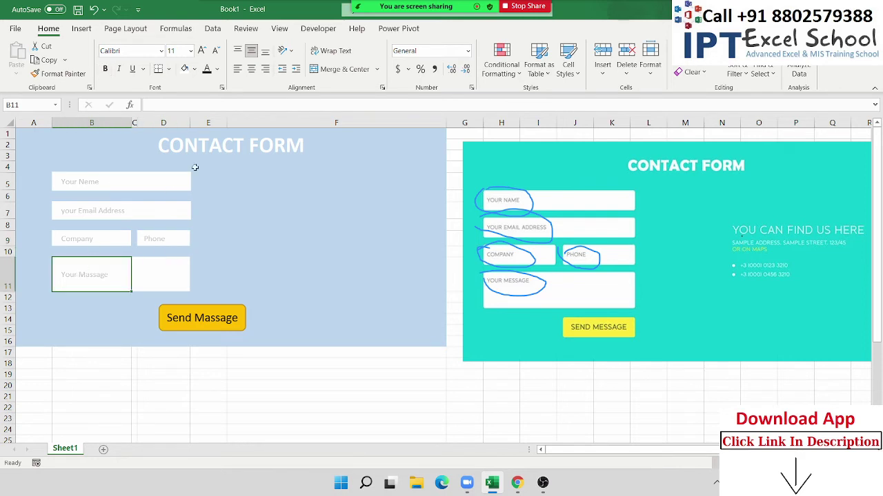
click(105, 69)
click(316, 214)
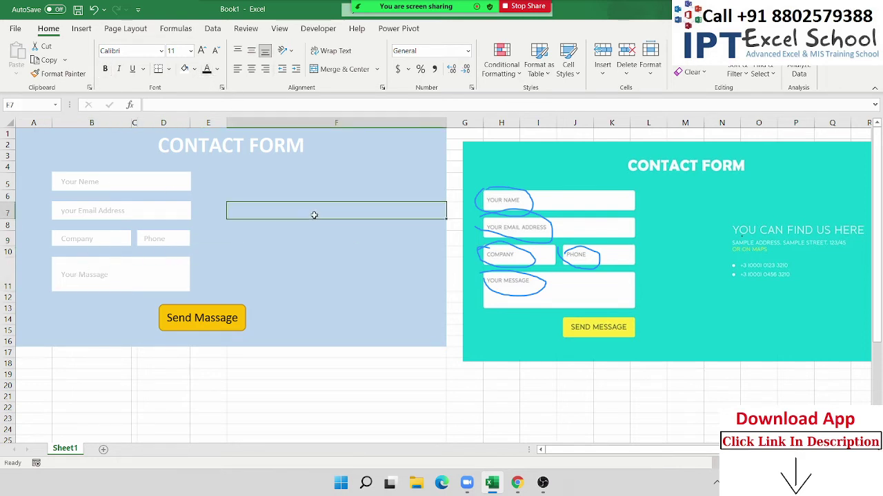
click(81, 185)
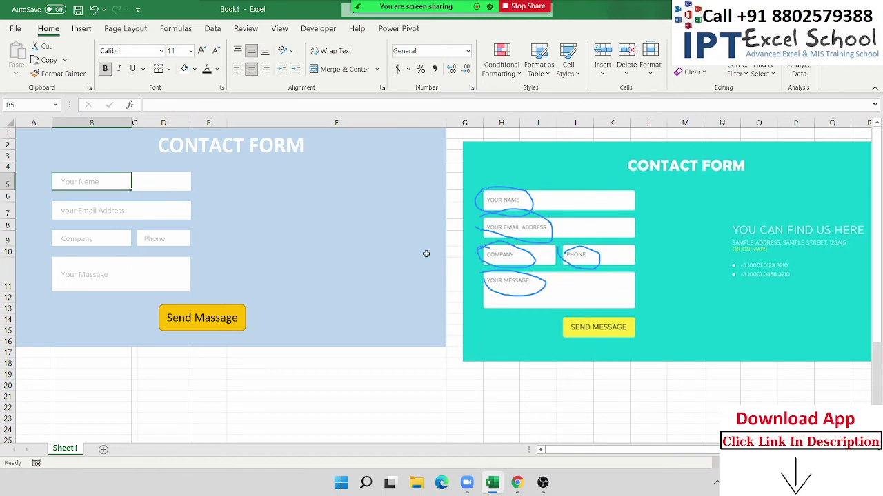
text(Puja)
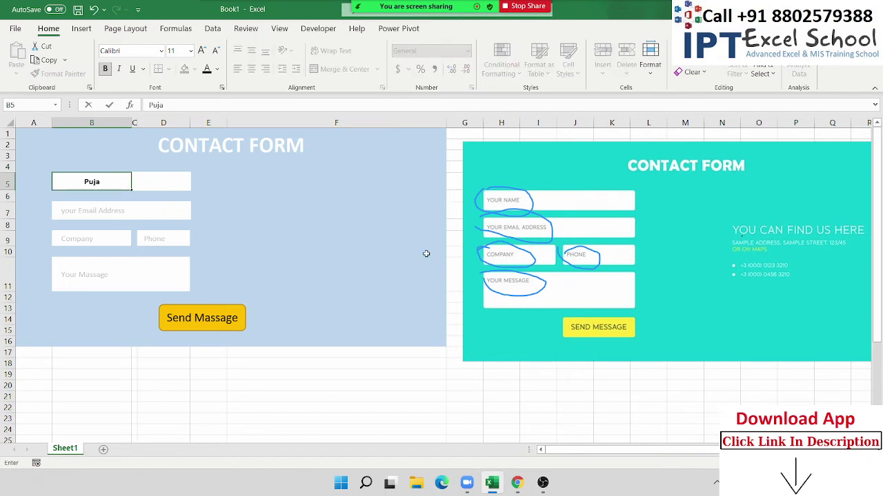
key(Return)
key(Up)
key(Down)
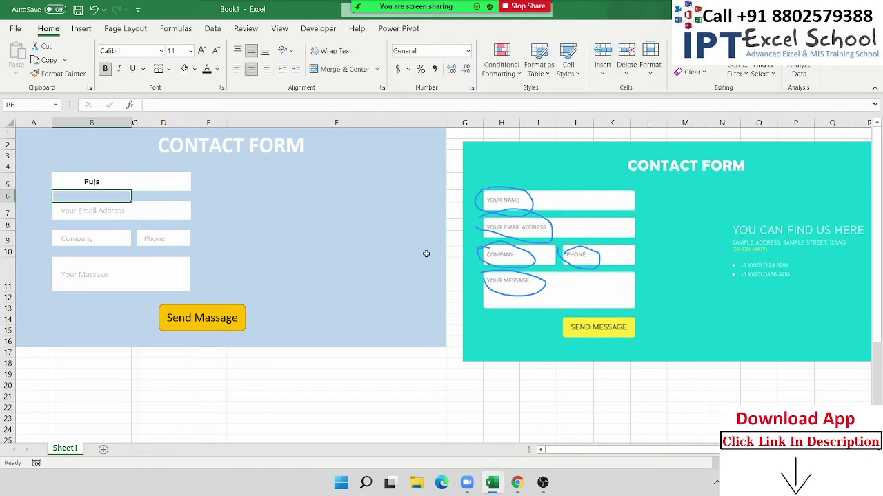
key(Up)
key(Delete)
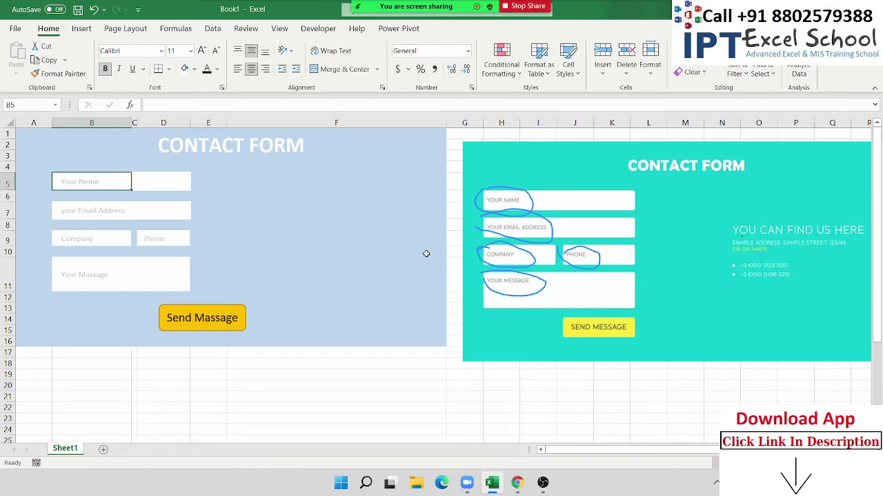
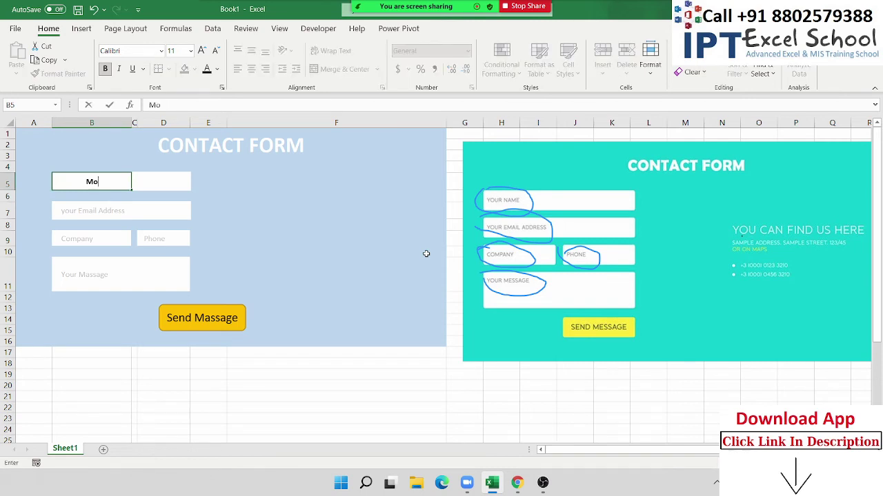
key(Return)
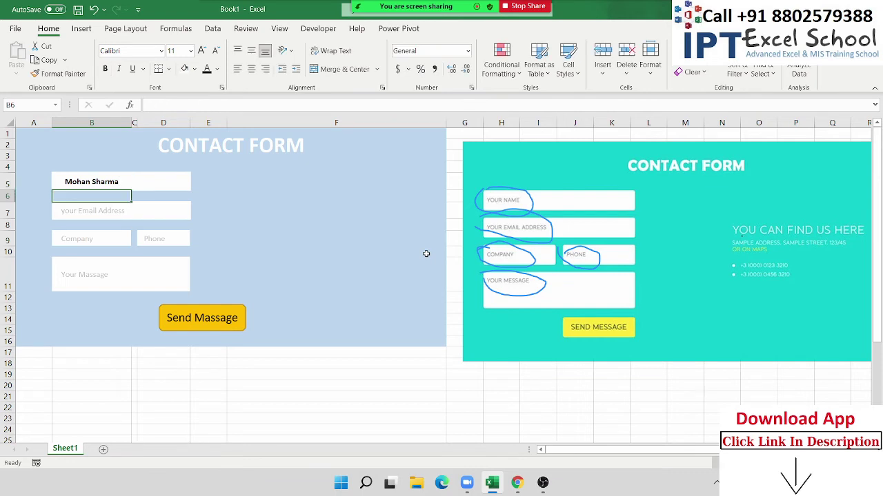
key(Delete)
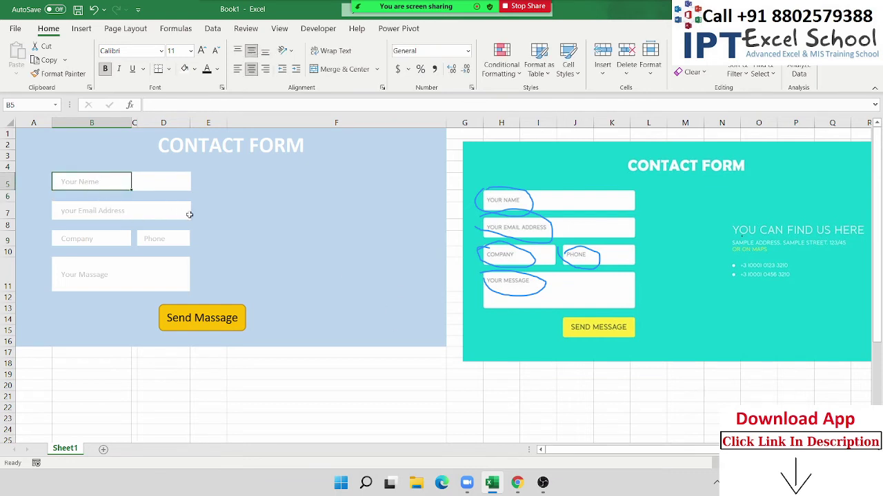
Step: Select the five input cells B5, B7, B9, D9 and B11 together
click(207, 323)
click(172, 185)
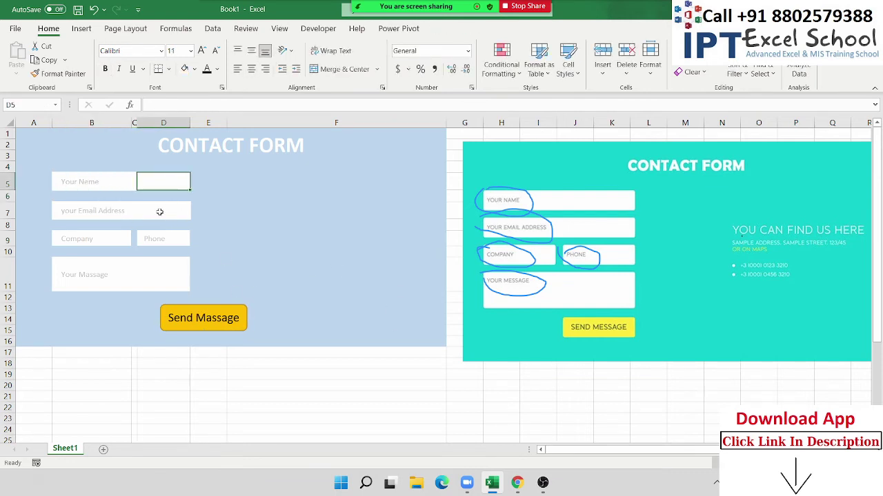
click(134, 183)
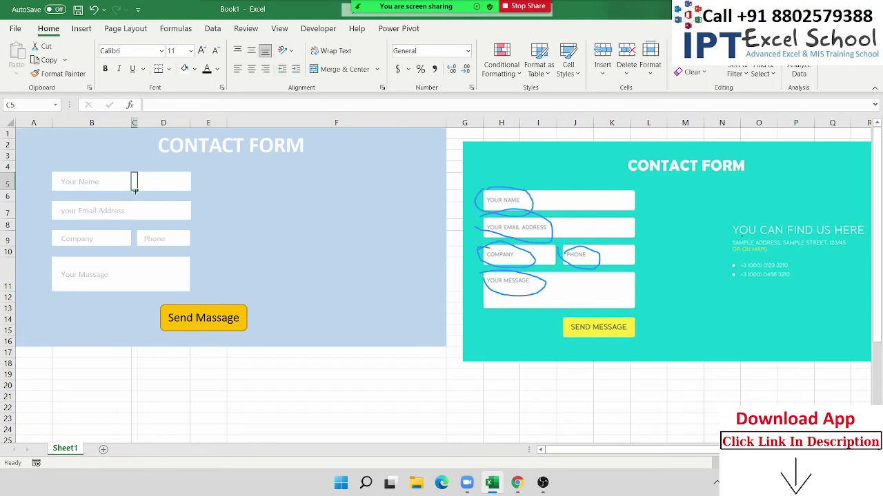
click(283, 208)
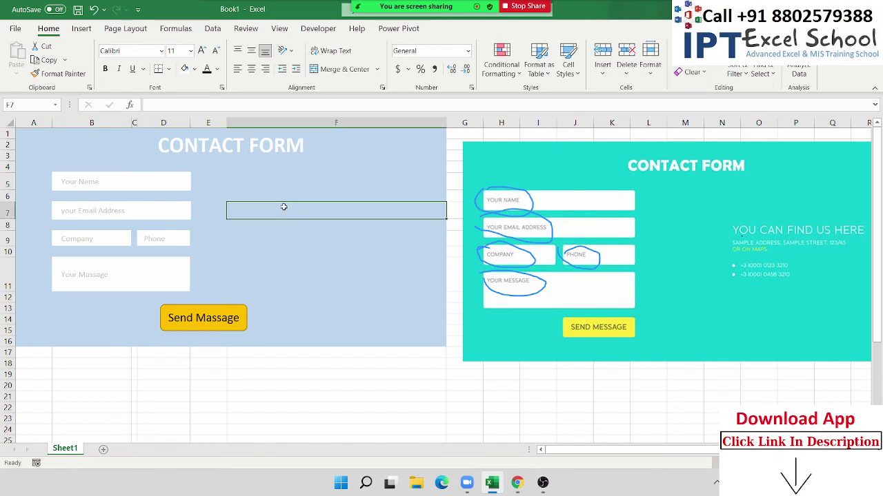
click(67, 185)
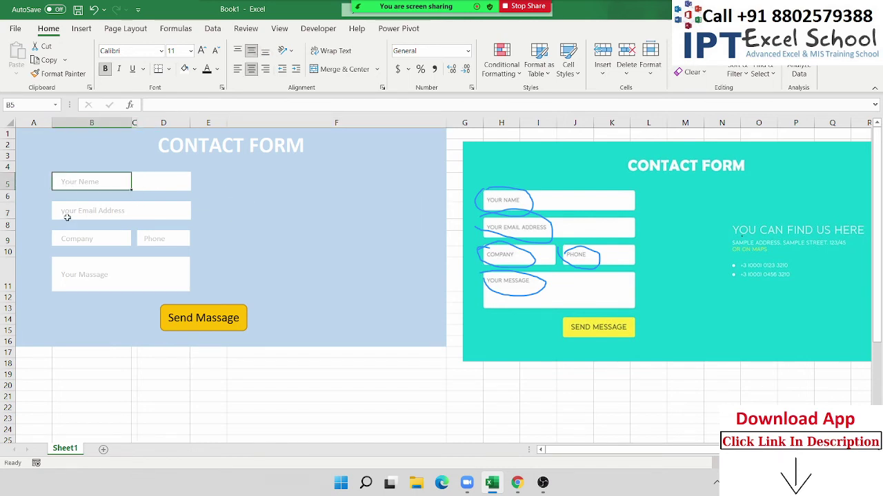
ctrl+click(67, 212)
ctrl+click(69, 238)
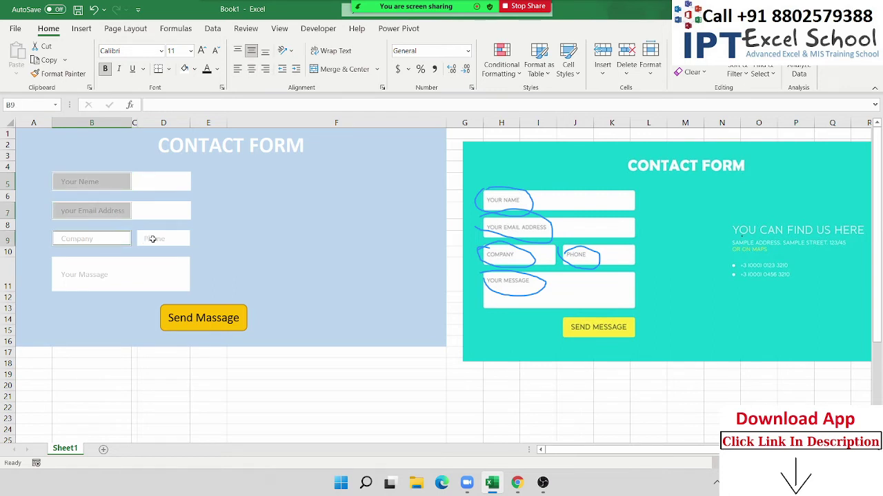
ctrl+click(152, 238)
ctrl+click(79, 267)
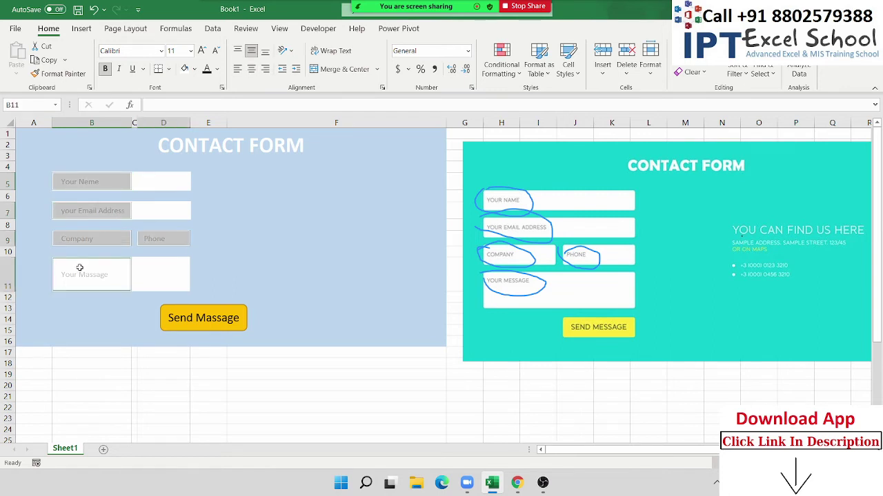
Step: Clear the Locked option on the Protection tab of Format Cells for those fields
right_click(81, 263)
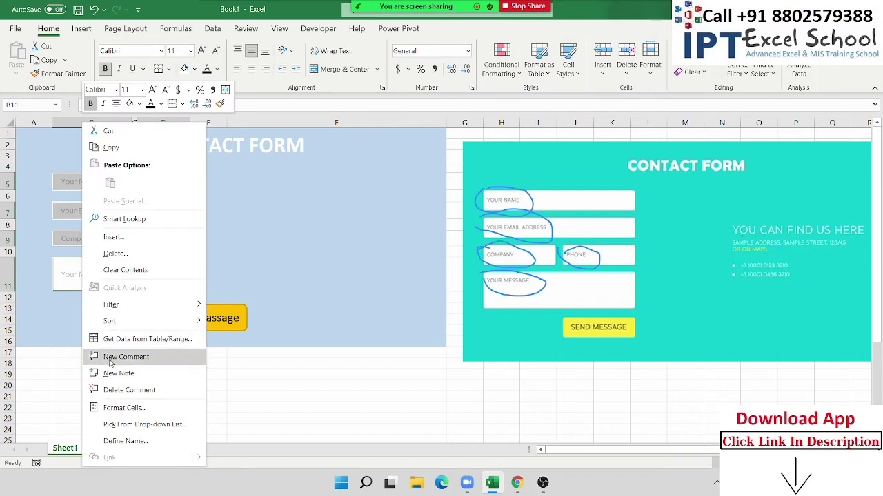
click(129, 408)
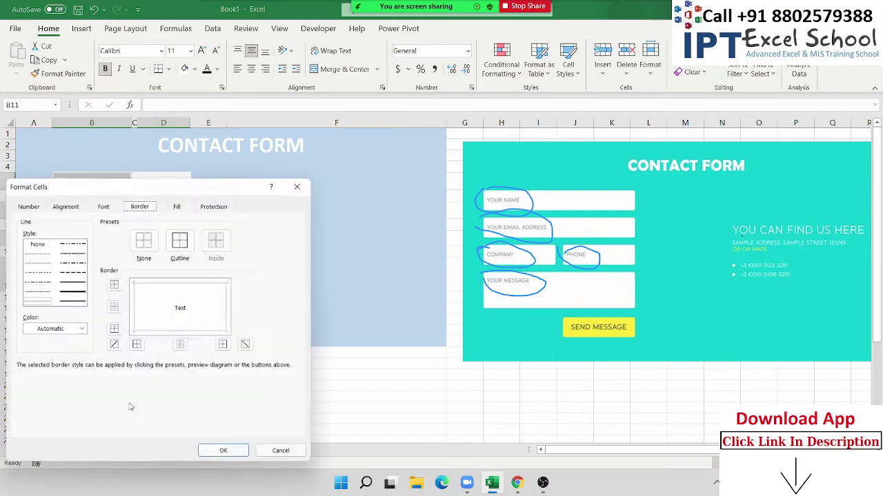
click(214, 207)
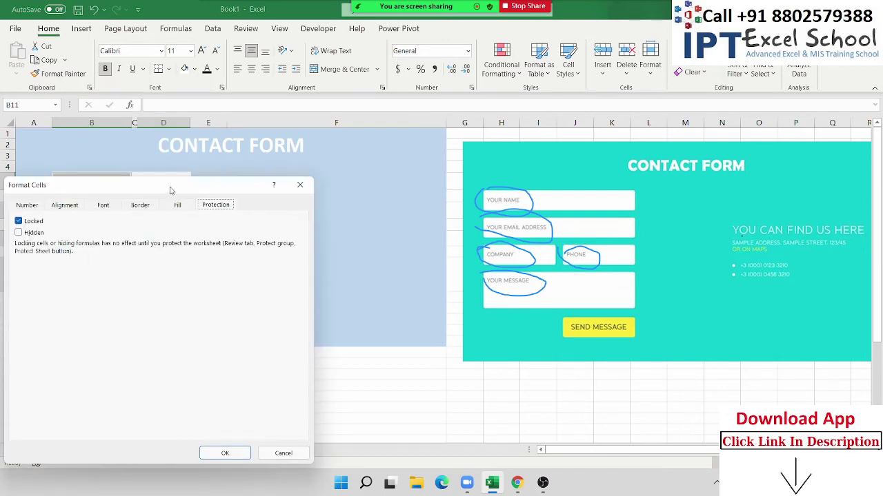
drag(172, 188, 319, 142)
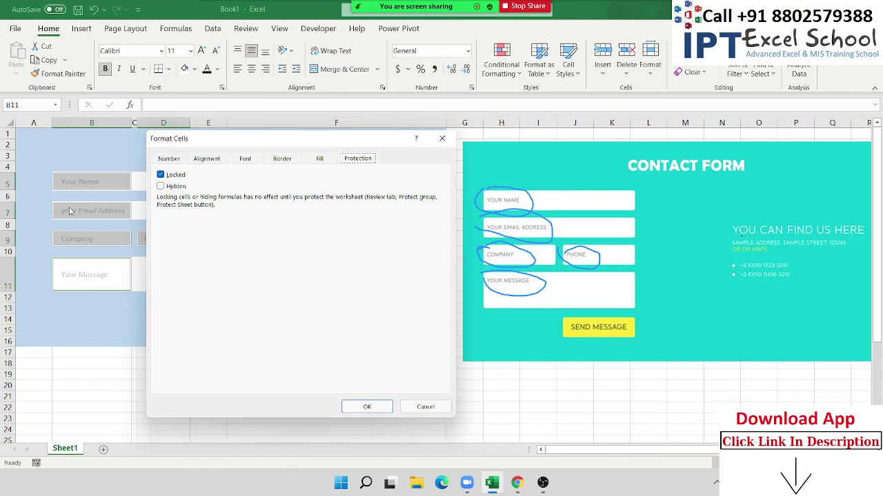
click(161, 175)
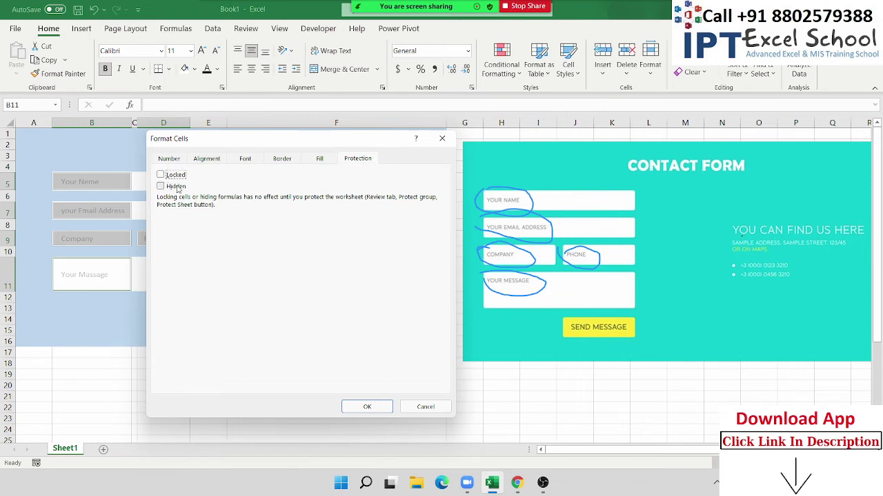
click(387, 412)
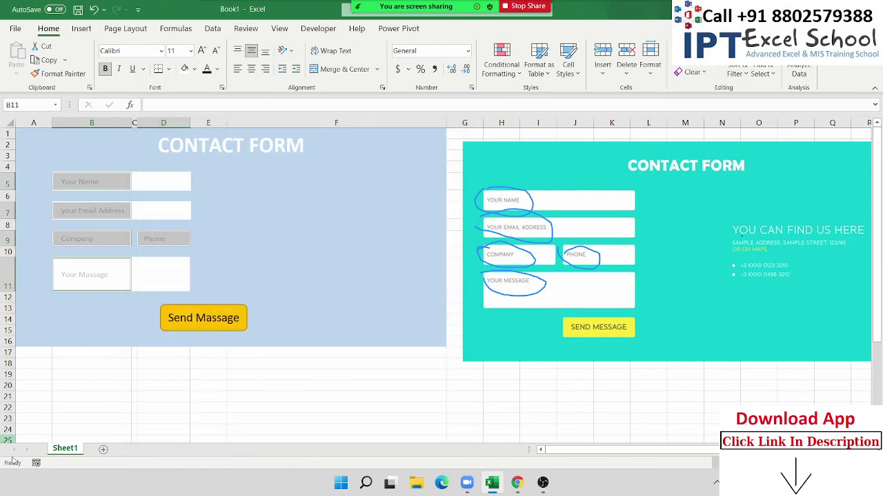
right_click(77, 449)
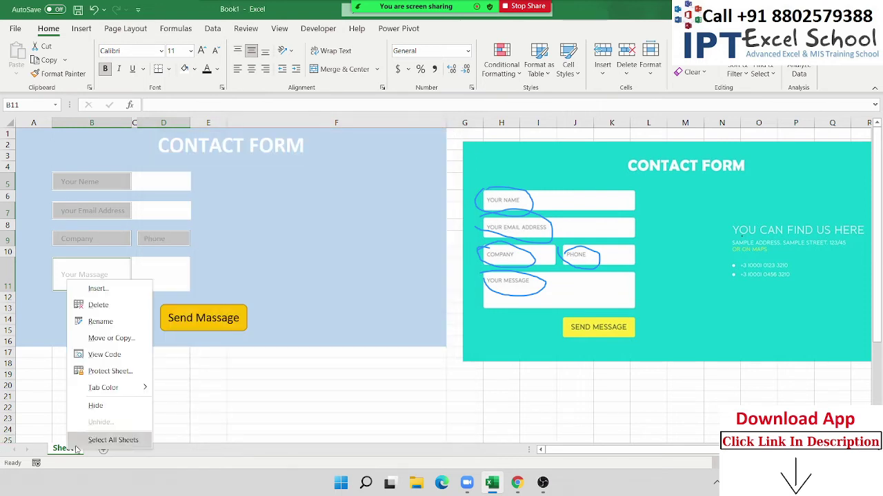
click(103, 373)
mouse_move(75, 278)
mouse_down()
mouse_move(394, 186)
mouse_move(315, 167)
mouse_up()
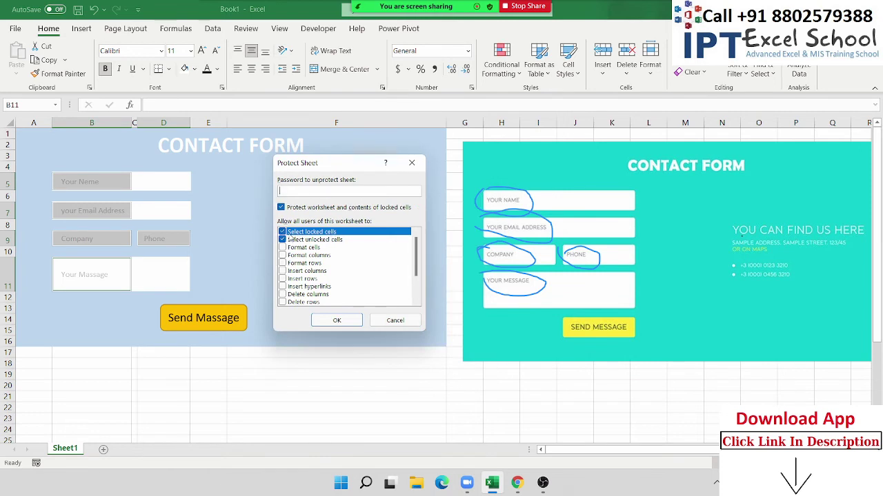
click(282, 232)
click(395, 320)
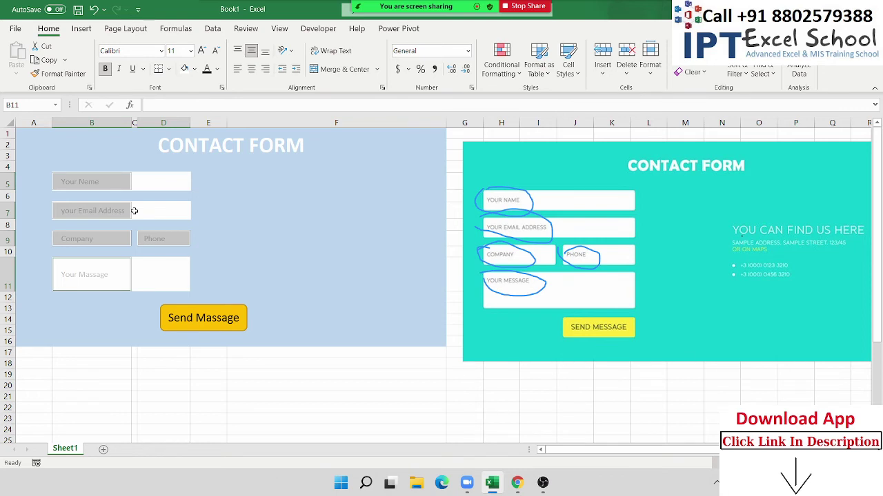
Step: Confirm in Format Cells Protection that the input fields are still unlocked, then cancel
right_click(117, 207)
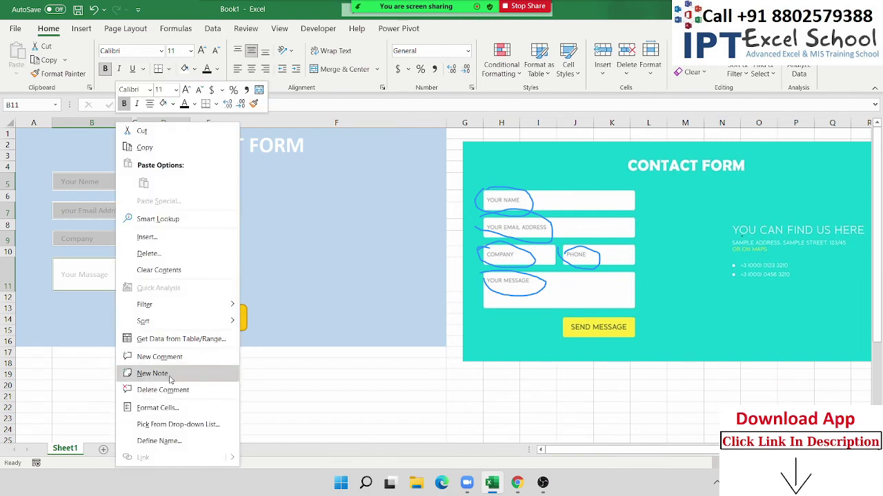
click(166, 407)
click(35, 224)
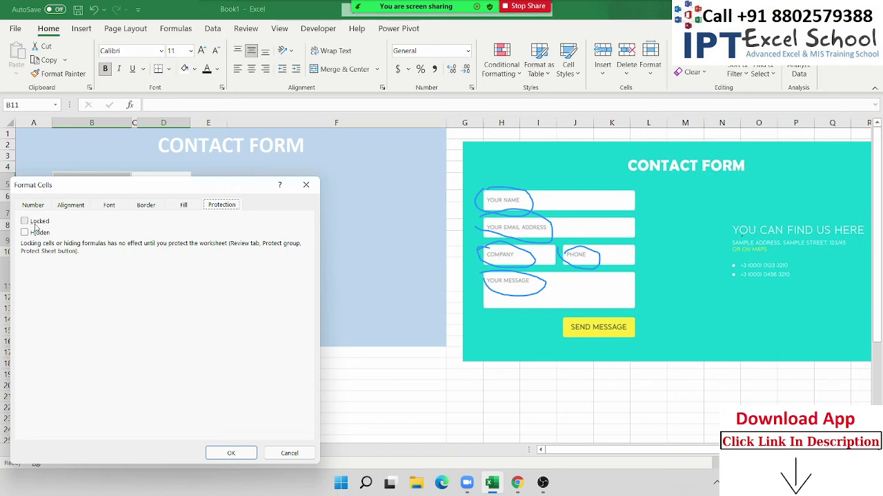
click(290, 453)
Step: Protect Sheet1 with 'Select locked cells' unchecked
right_click(65, 449)
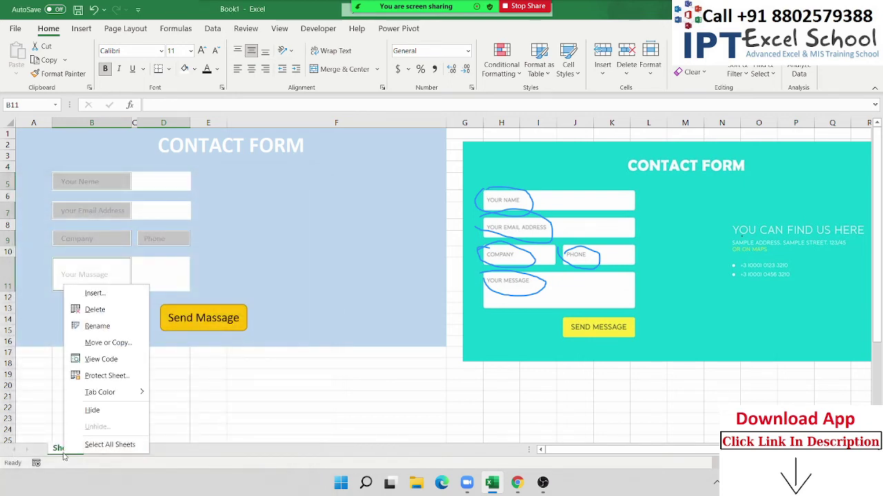
click(98, 383)
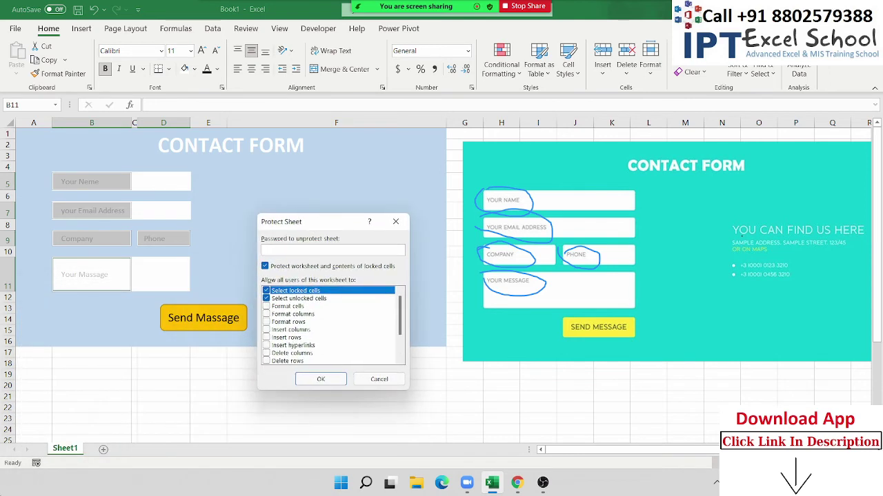
click(267, 290)
click(317, 379)
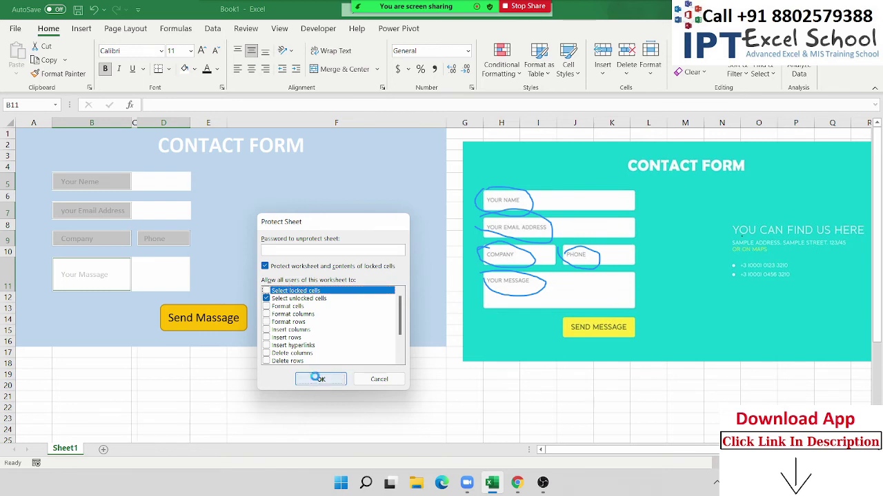
Step: Enter a sample name and e-mail address in the name and email fields
click(87, 177)
text(P)
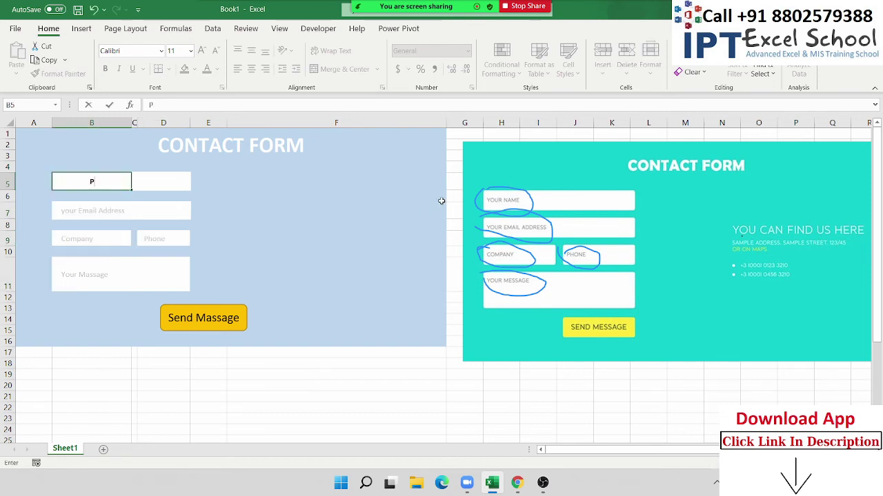
text(uja)
key(Return)
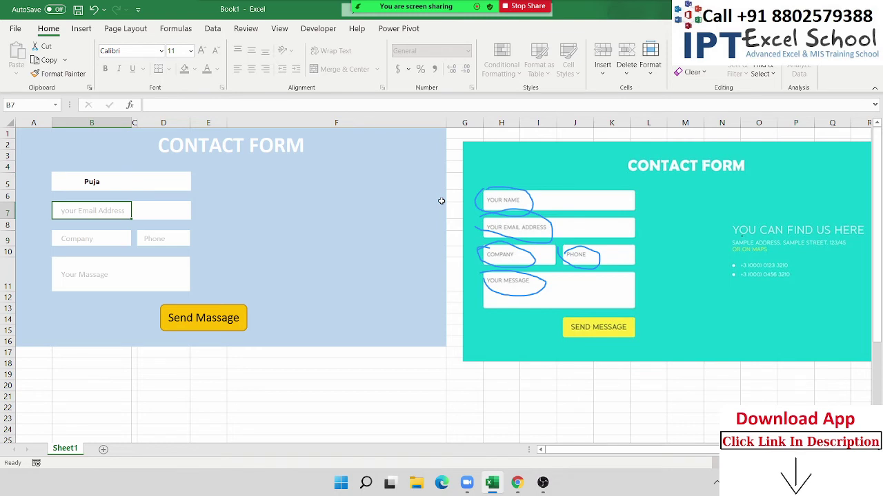
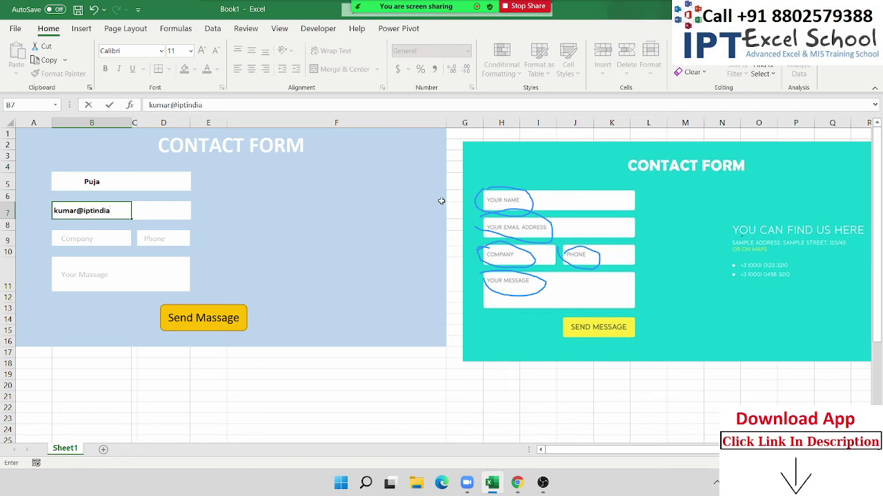
key(Tab)
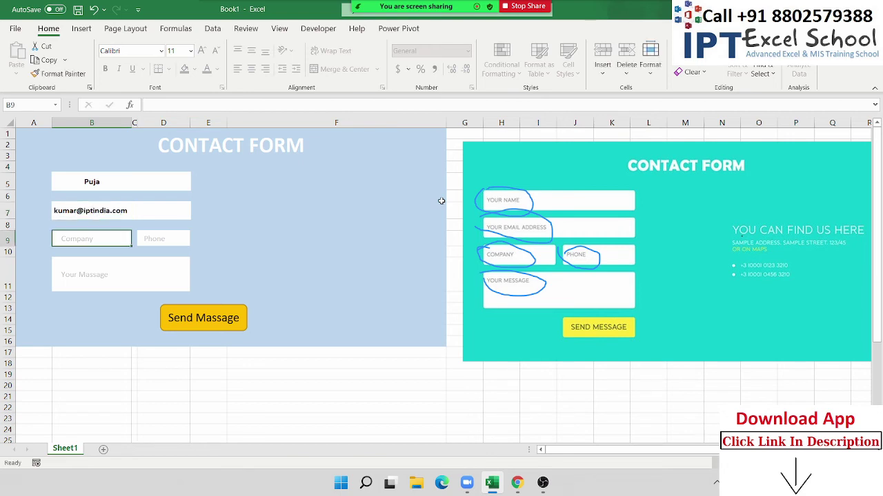
Step: Fill in OPT as the company and a sample phone number, then move to the message field
text(OPT)
key(Tab)
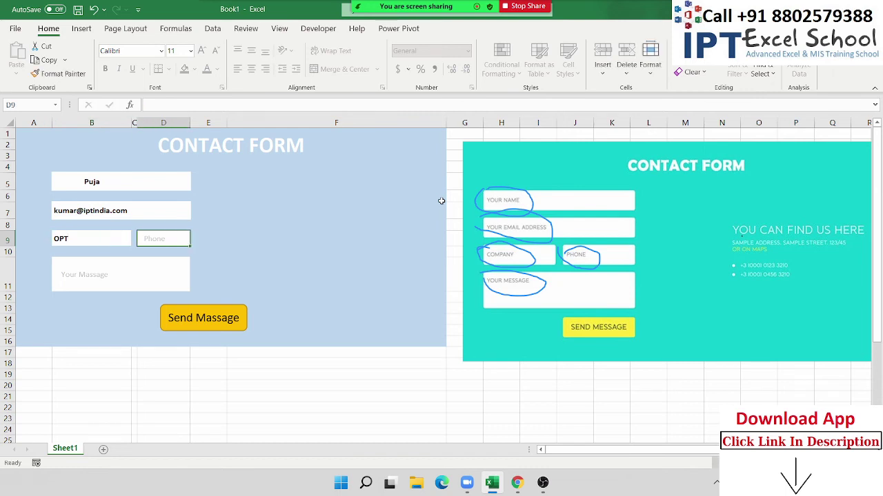
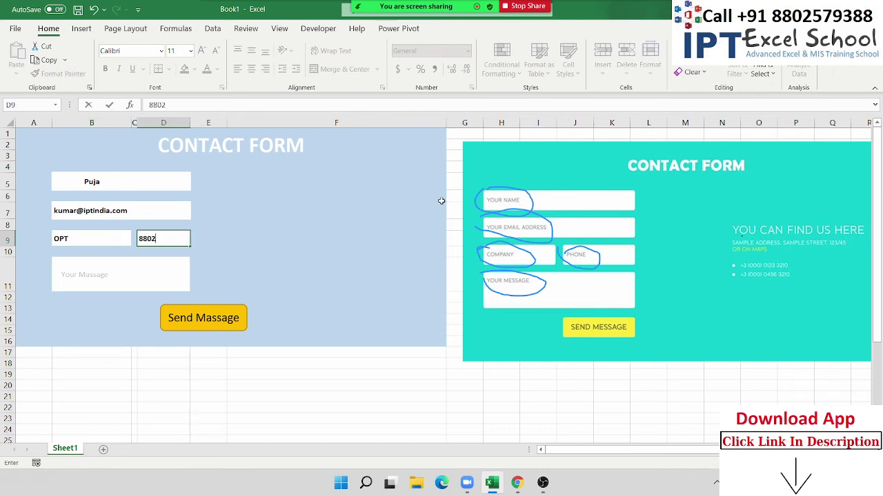
key(Tab)
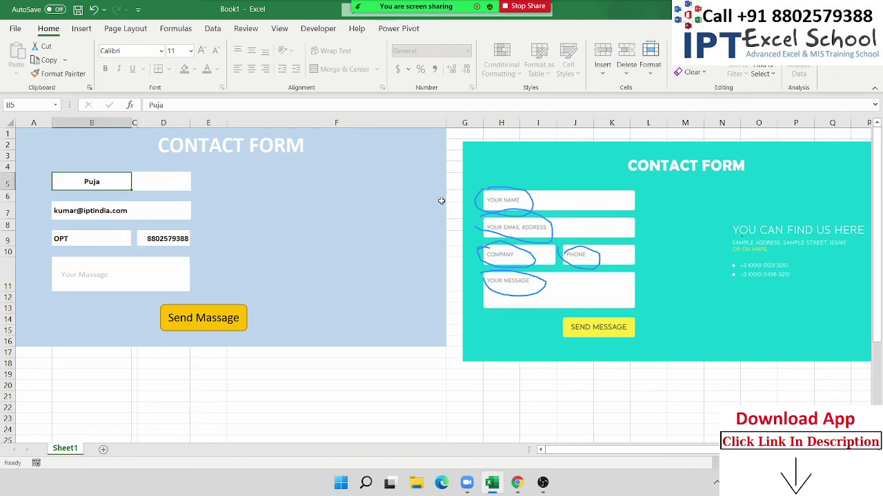
key(Return)
key(Return)
key(Return)
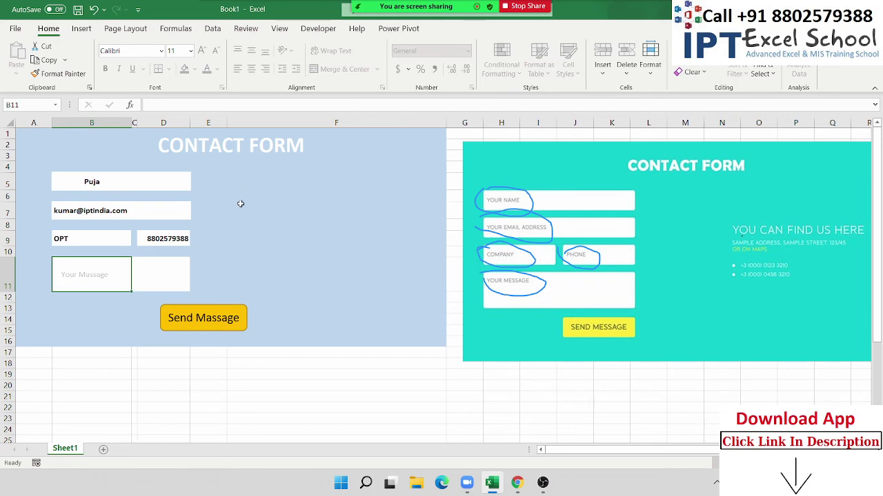
Step: Choose Unprotect Sheet from the Sheet1 tab menu, after dismissing an accidental hide warning
scroll(240, 210, down, 2)
scroll(240, 214, up, 2)
right_click(64, 451)
click(96, 307)
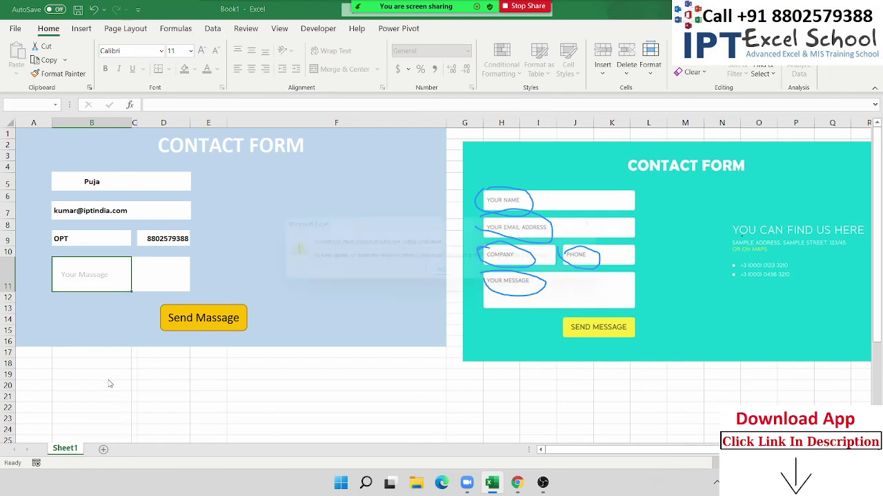
click(444, 276)
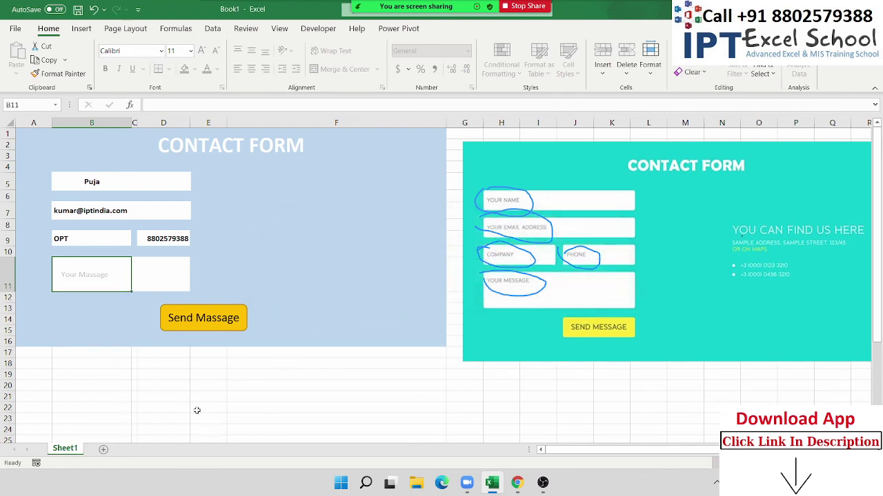
right_click(68, 450)
click(104, 369)
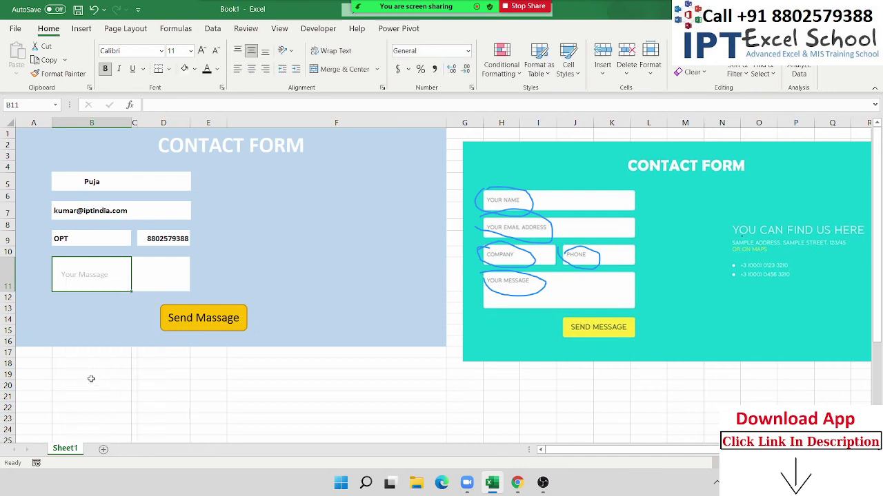
Step: Merge B5:D5 into one centred name box and delete the sample name
click(90, 376)
drag(80, 181, 172, 182)
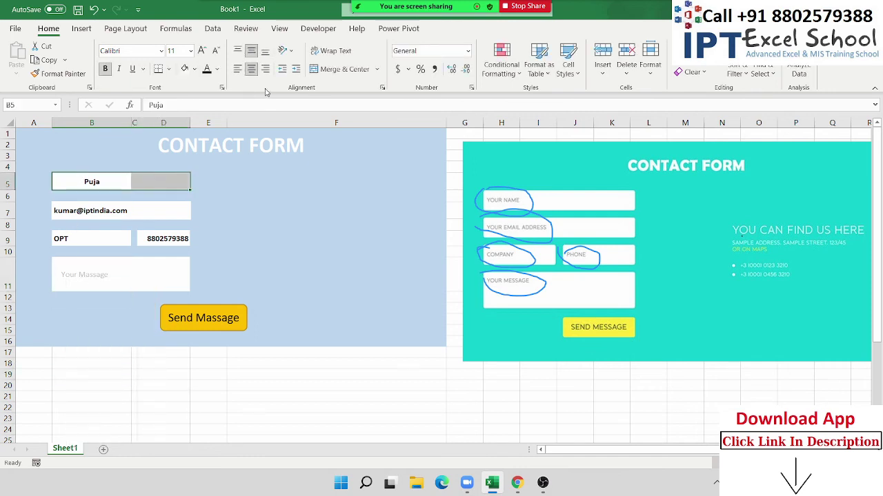
click(338, 70)
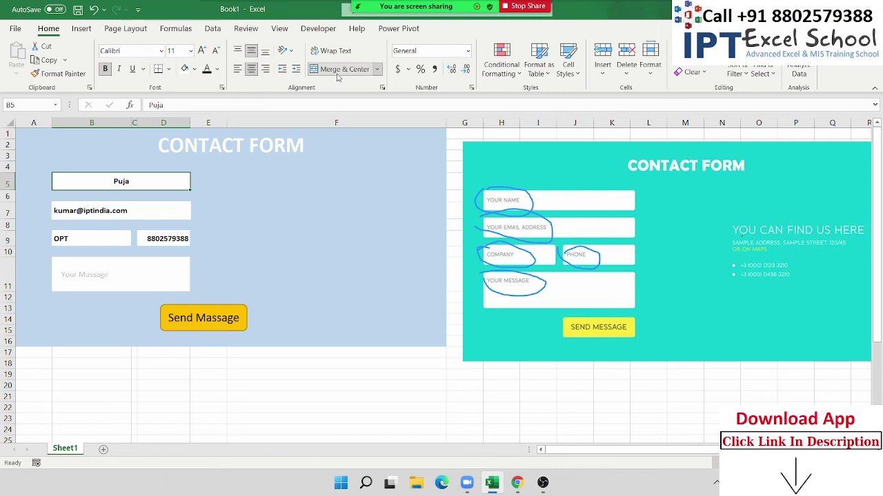
key(Delete)
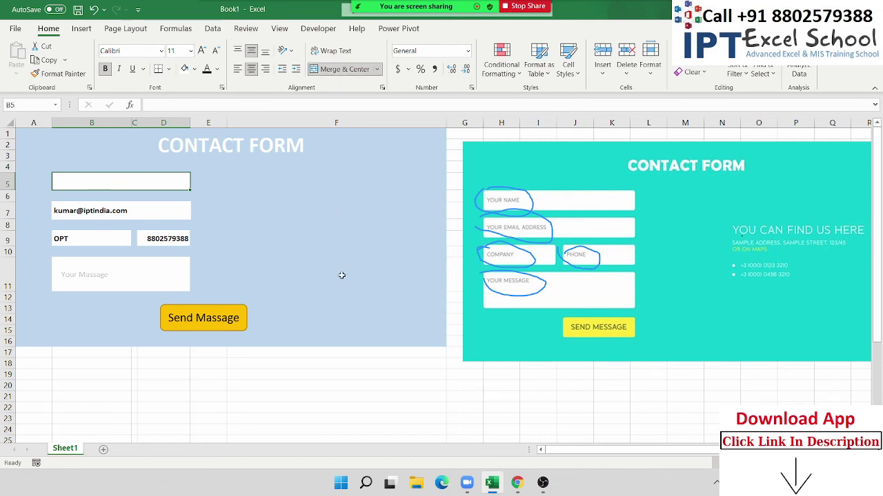
Step: Unmerge and re-merge B5:D5 so the grey 'Your Neme' placeholder shows again
click(304, 229)
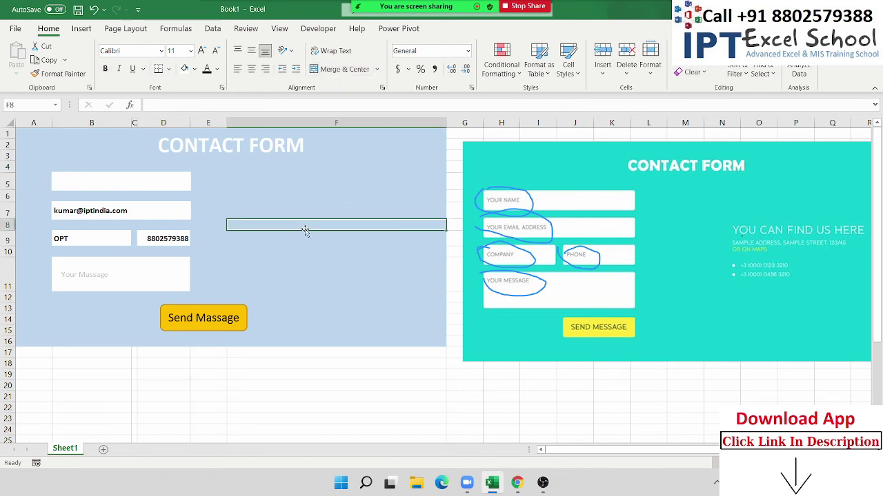
key(Up)
key(Up)
key(Up)
key(Left)
key(Left)
key(Left)
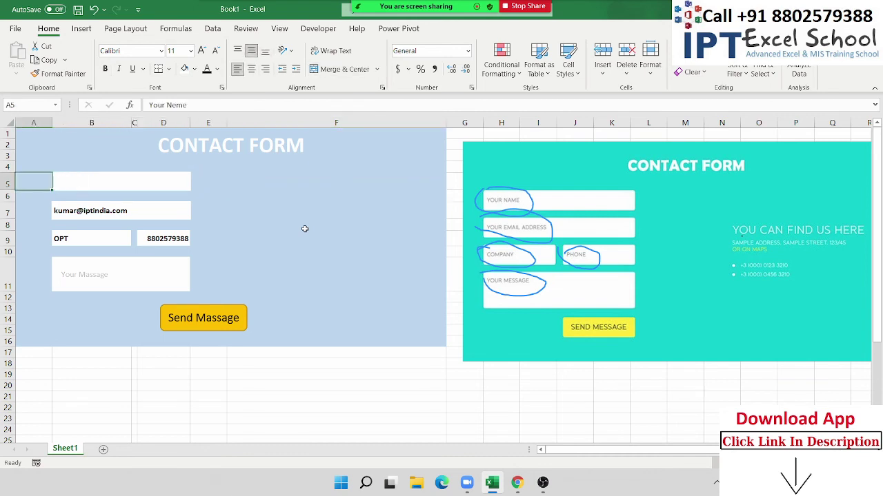
key(Right)
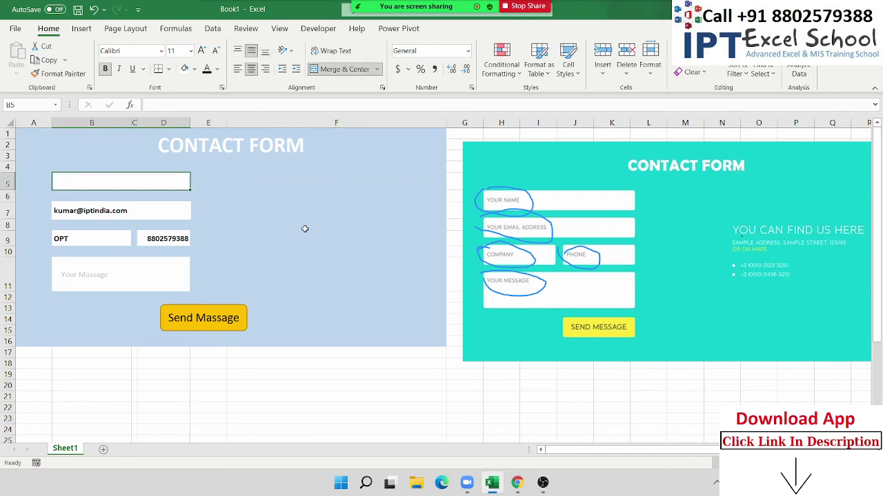
click(359, 70)
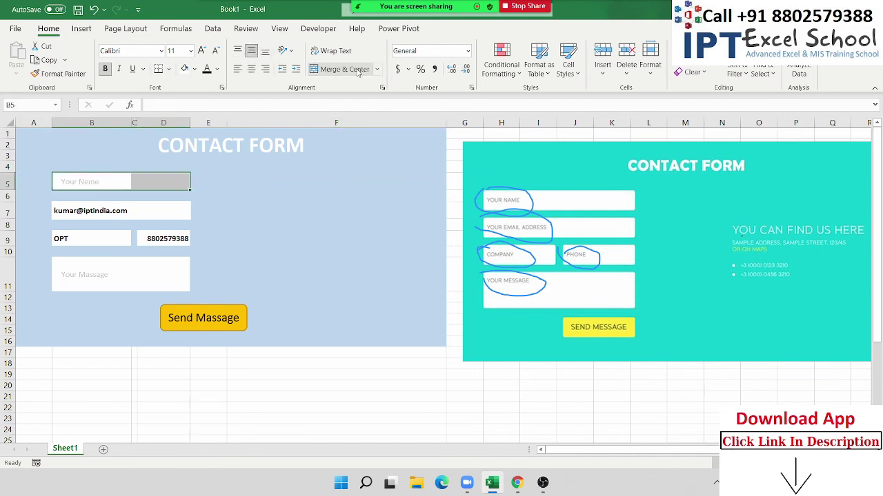
click(359, 70)
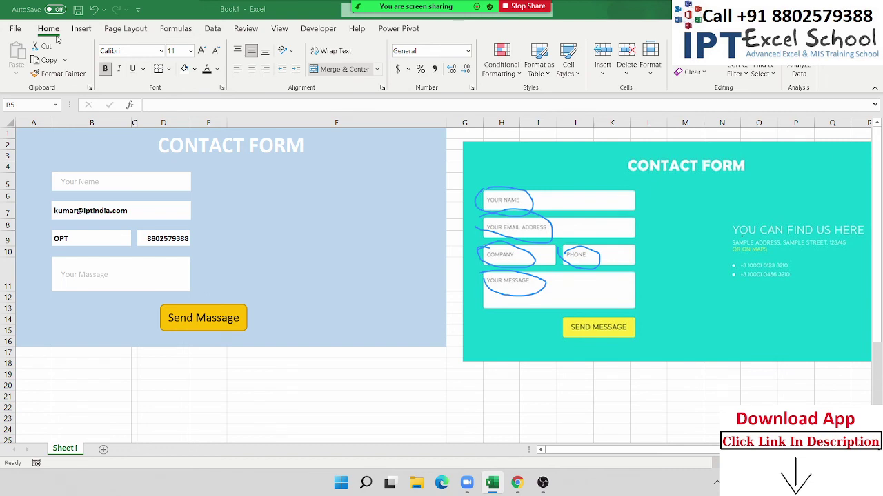
click(140, 182)
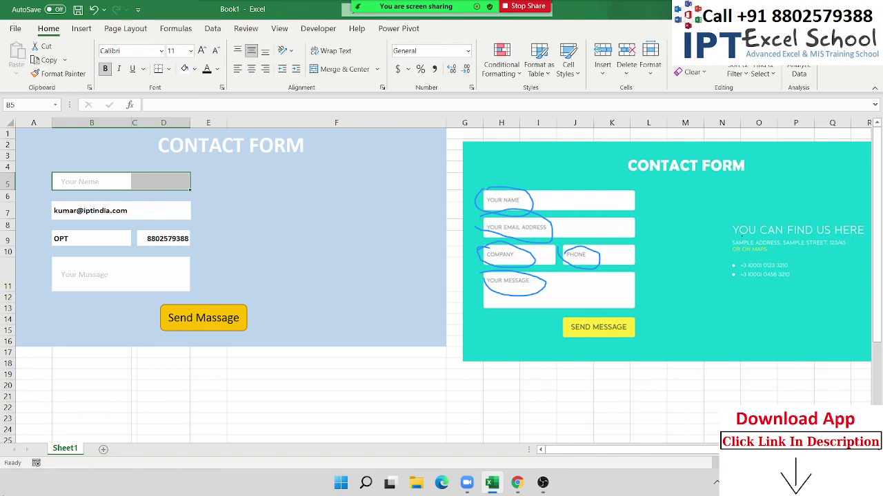
Step: Add a blank Sheet2, select A1:P11 on it, and return to Sheet1
click(104, 449)
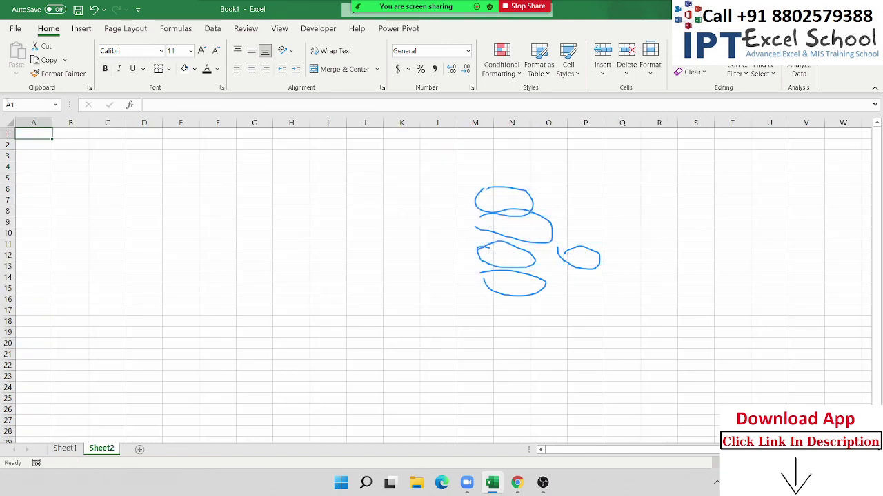
drag(43, 132, 582, 239)
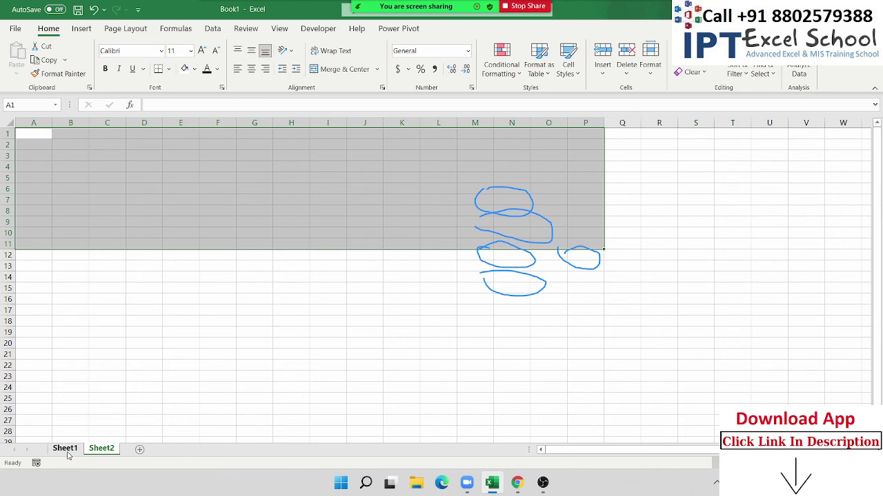
click(65, 449)
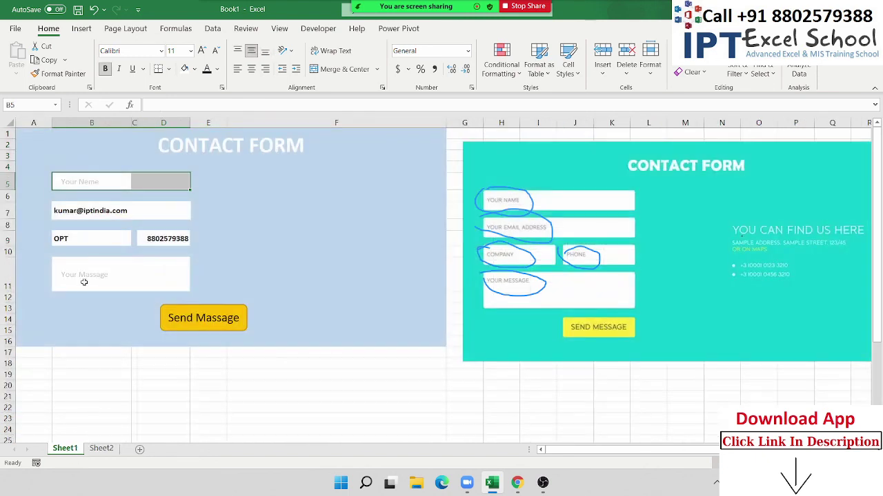
Step: Select the Send Massage button, revisit Sheet2, then select the Name field B5 on Sheet1
click(72, 315)
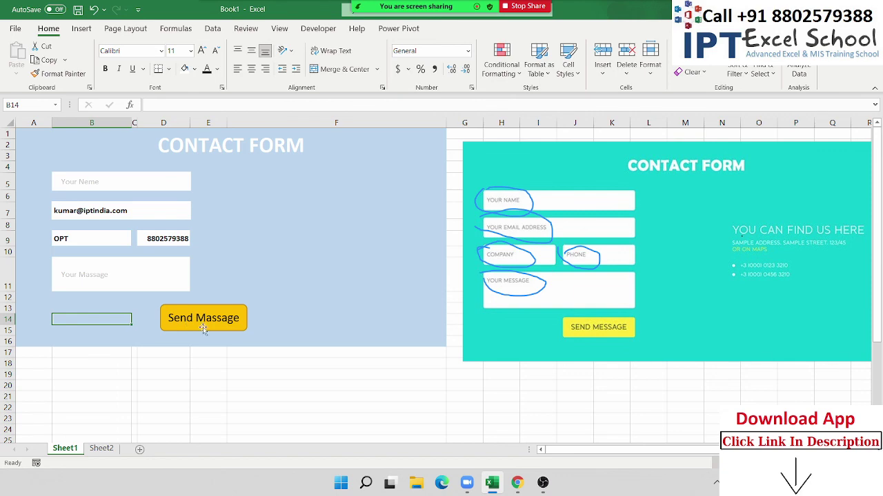
click(204, 325)
click(103, 447)
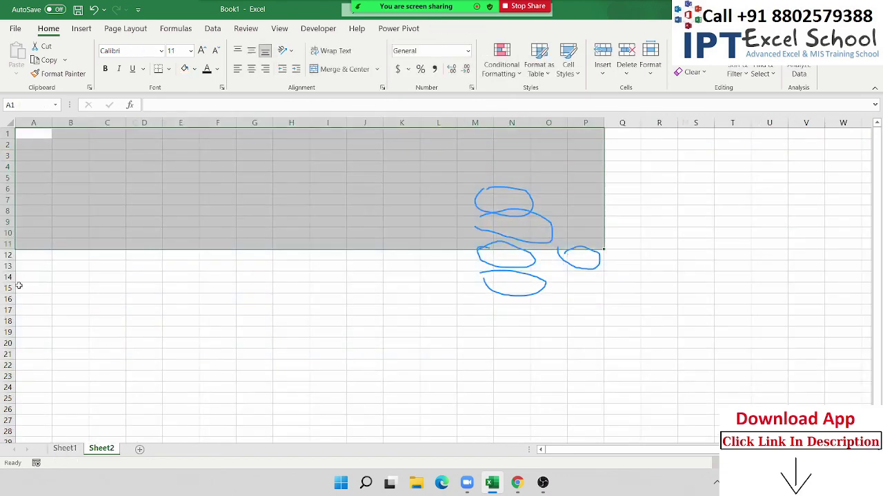
click(67, 450)
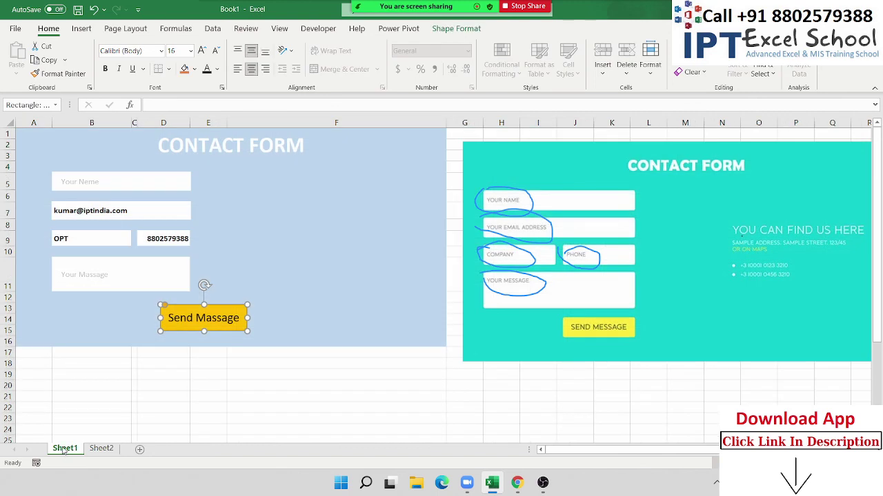
click(81, 319)
click(60, 181)
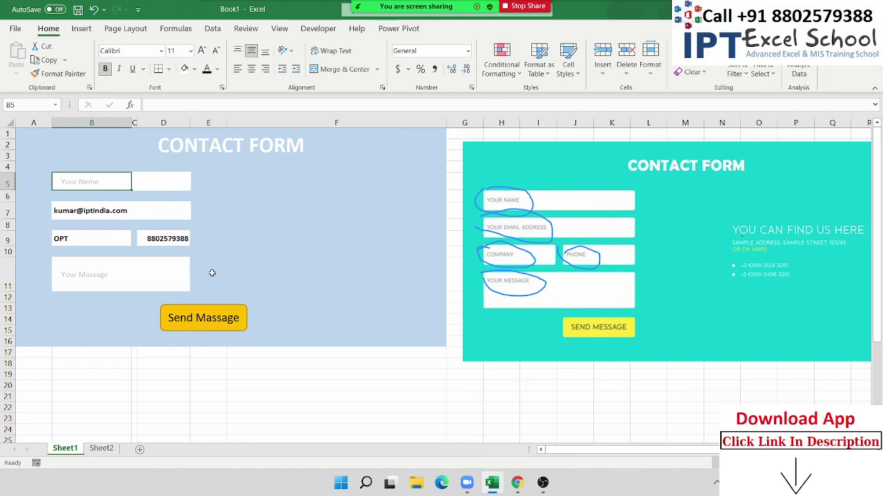
click(66, 148)
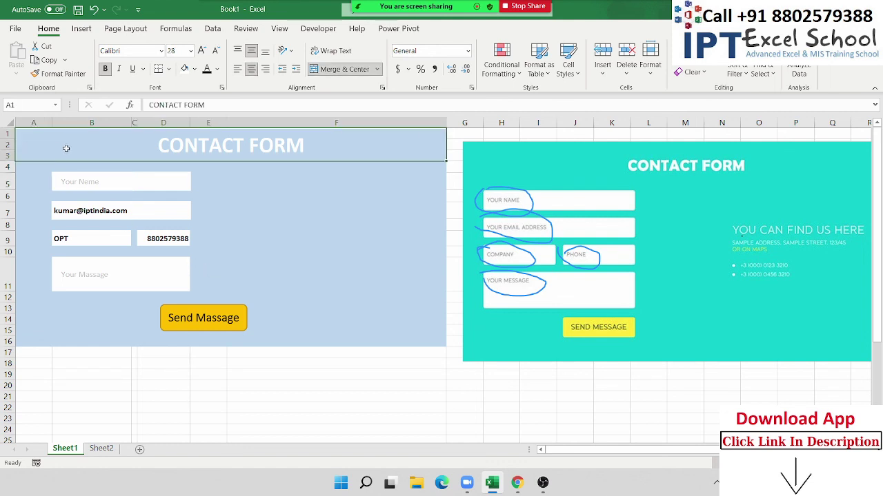
mouse_move(104, 178)
mouse_down()
mouse_move(311, 236)
mouse_move(369, 274)
mouse_up()
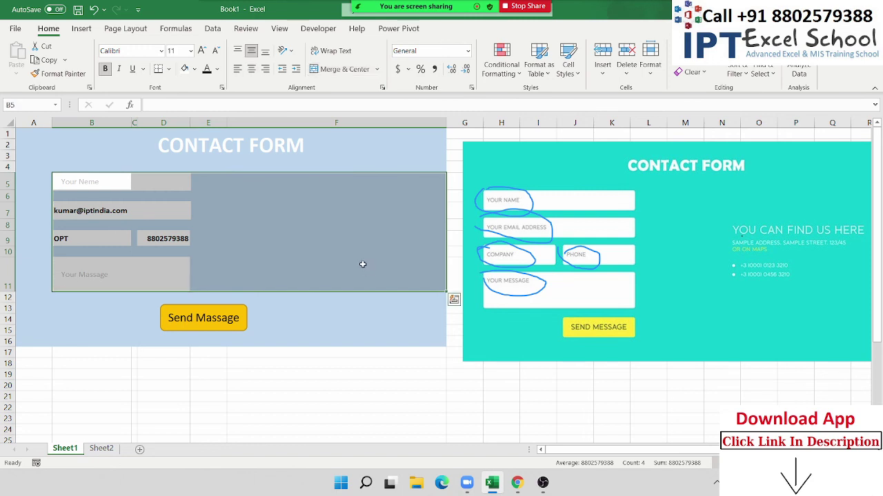
click(362, 265)
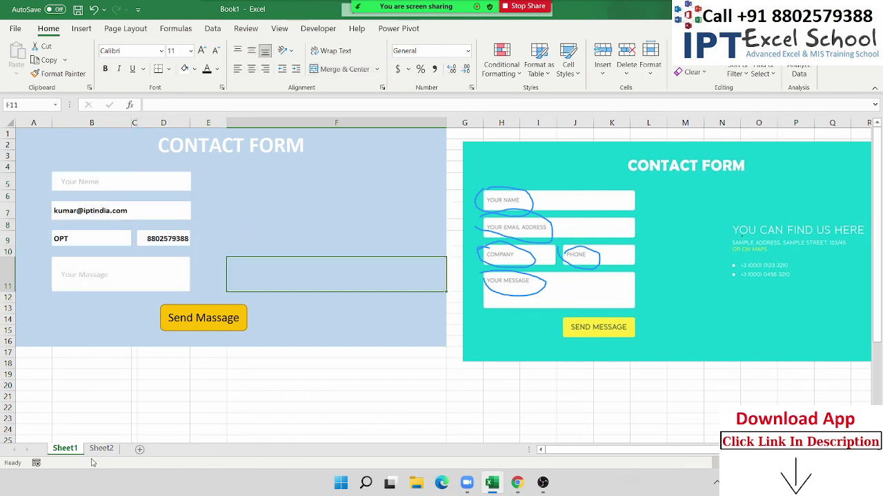